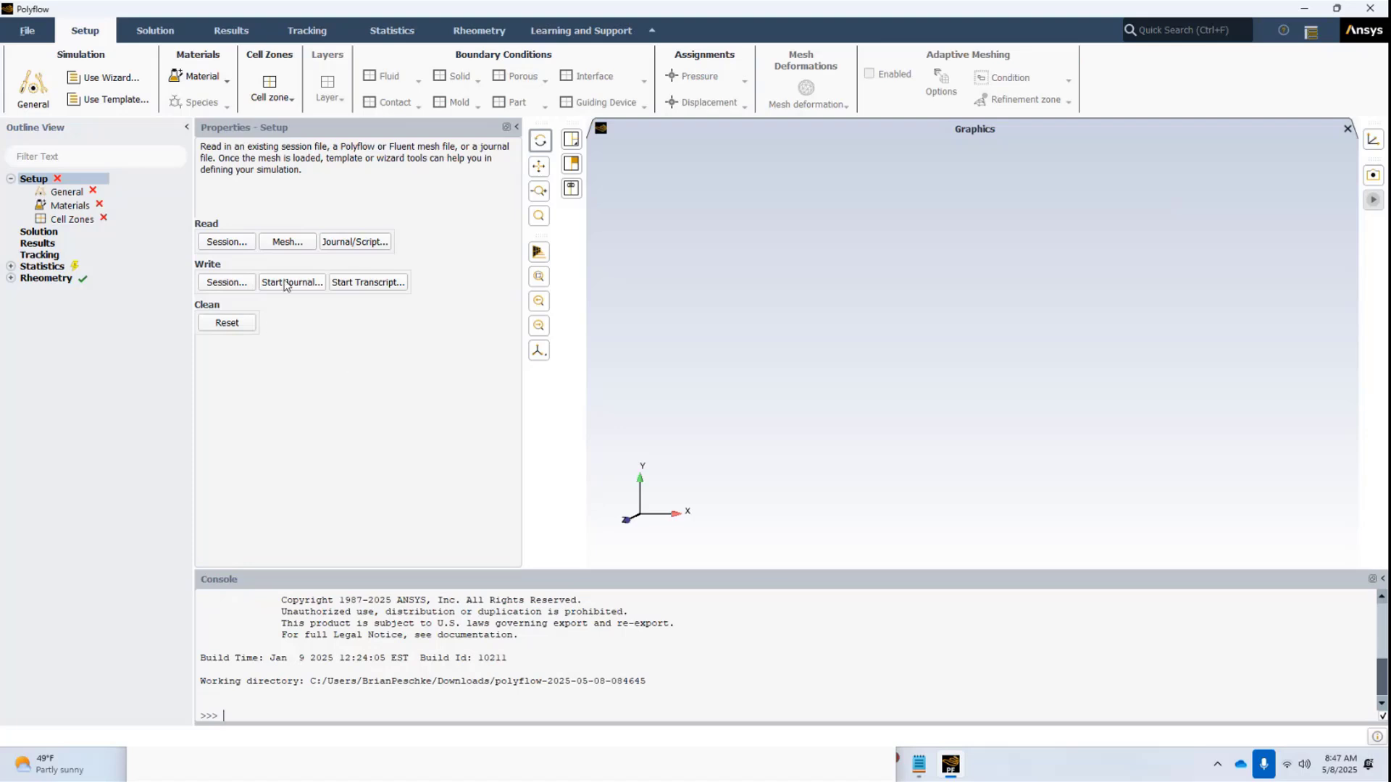
Read in the mesh file ISBM.msh and define its length unit as m
left_click(287, 242)
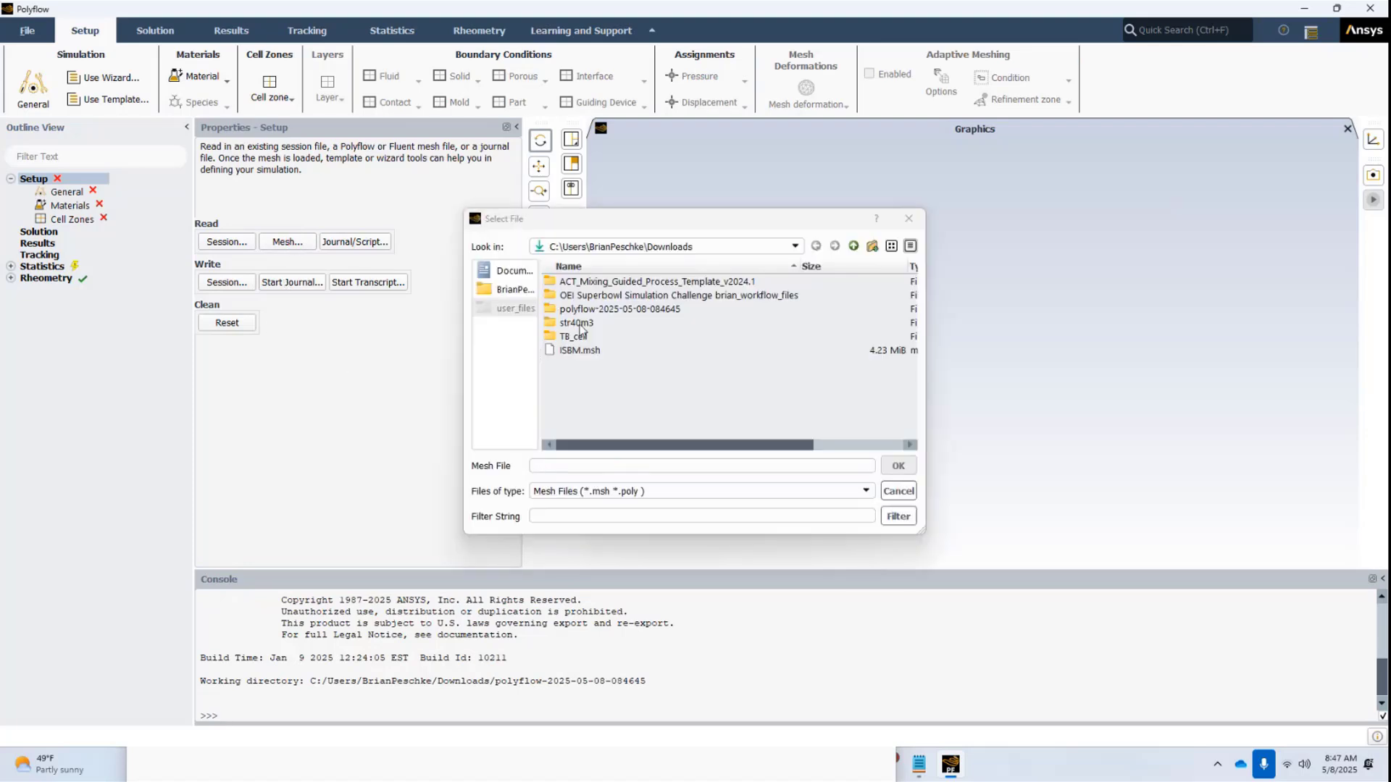
left_click(599, 349)
left_click(899, 466)
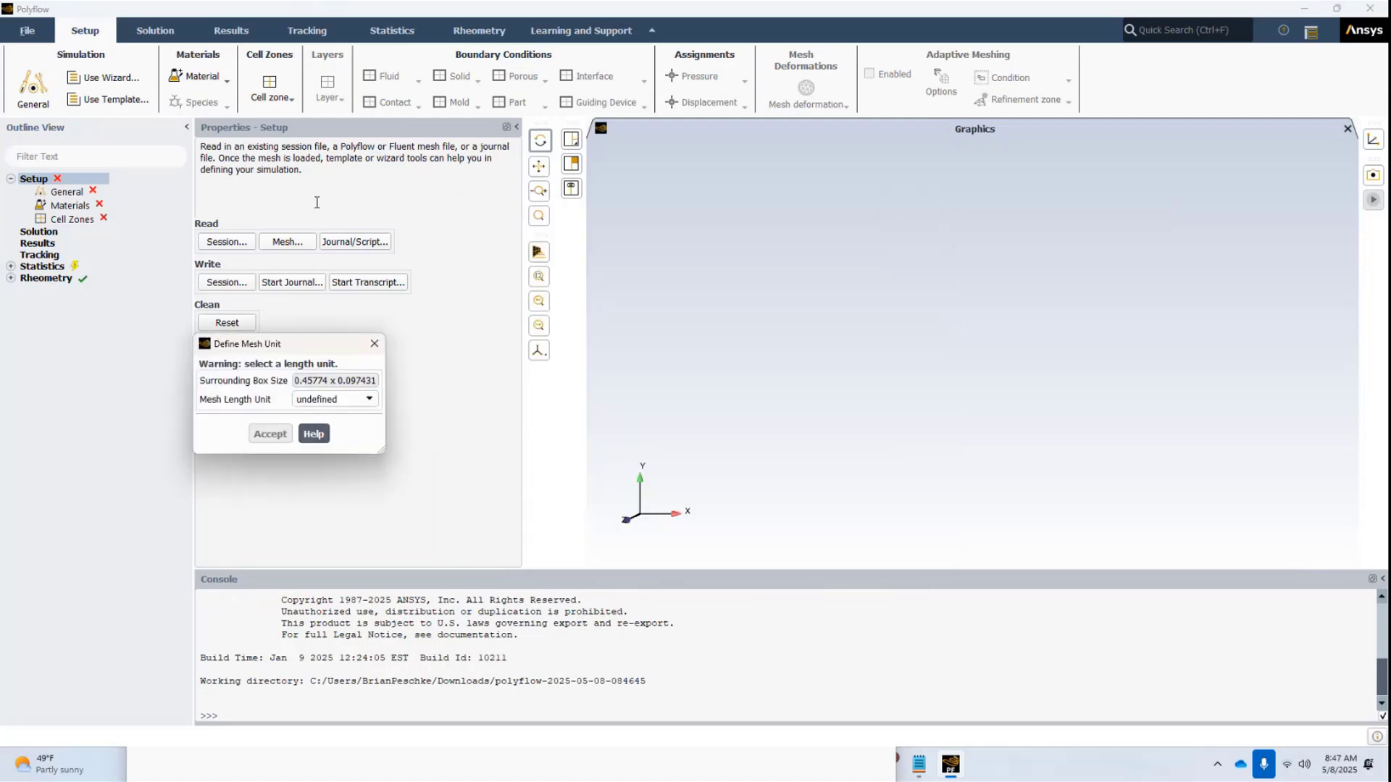
left_click(368, 401)
left_click(346, 427)
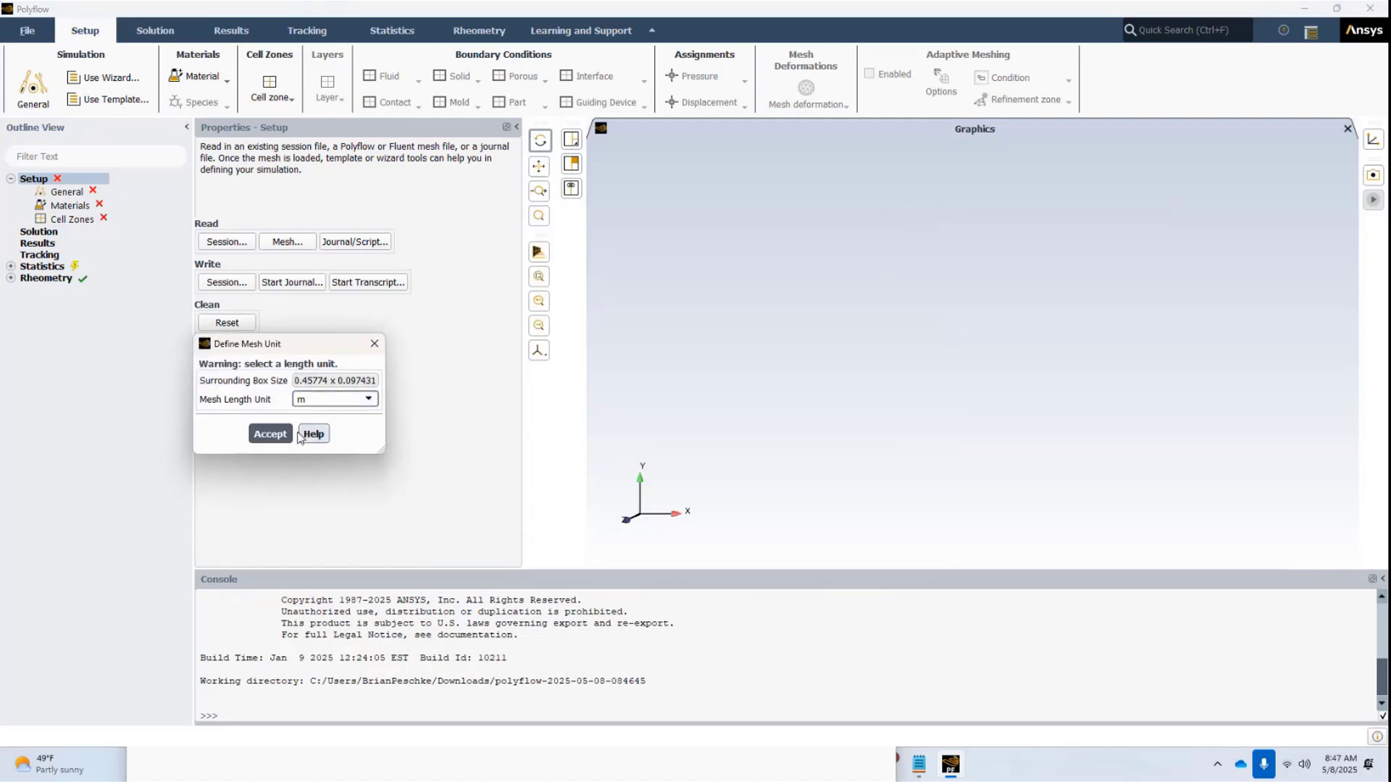
left_click(269, 434)
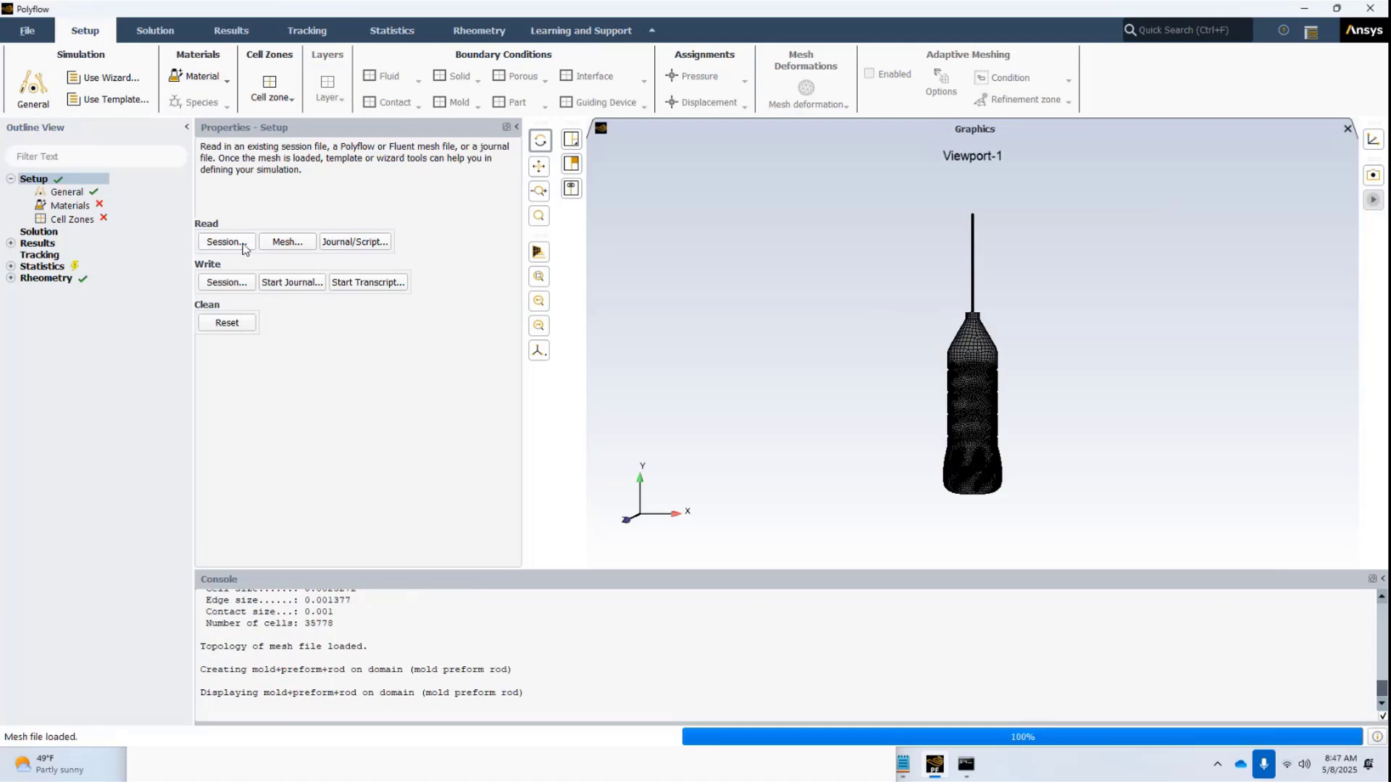
Examine the loaded mold, preform and rod meshes from several angles, including the neck opening
left_click_drag(955, 330, 892, 351)
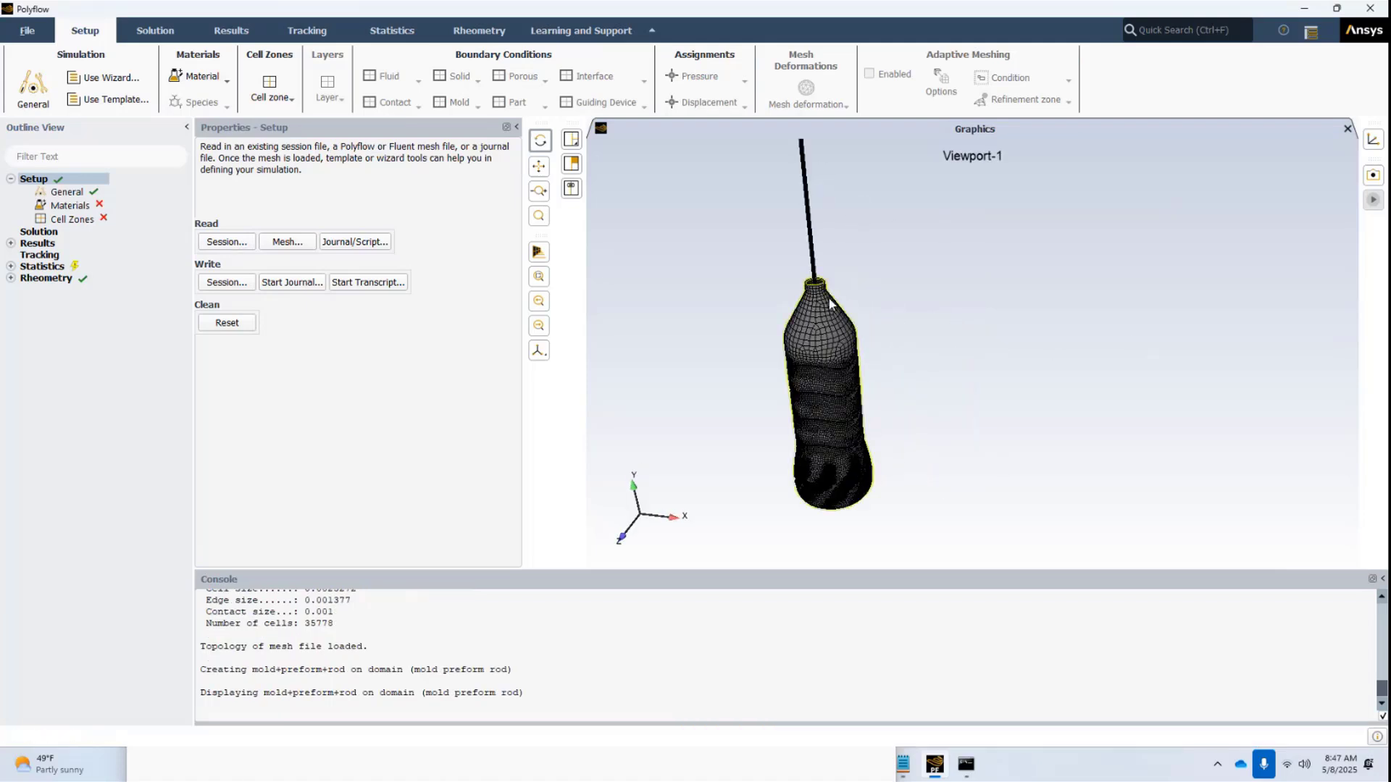
scroll(822, 297, "up", 3)
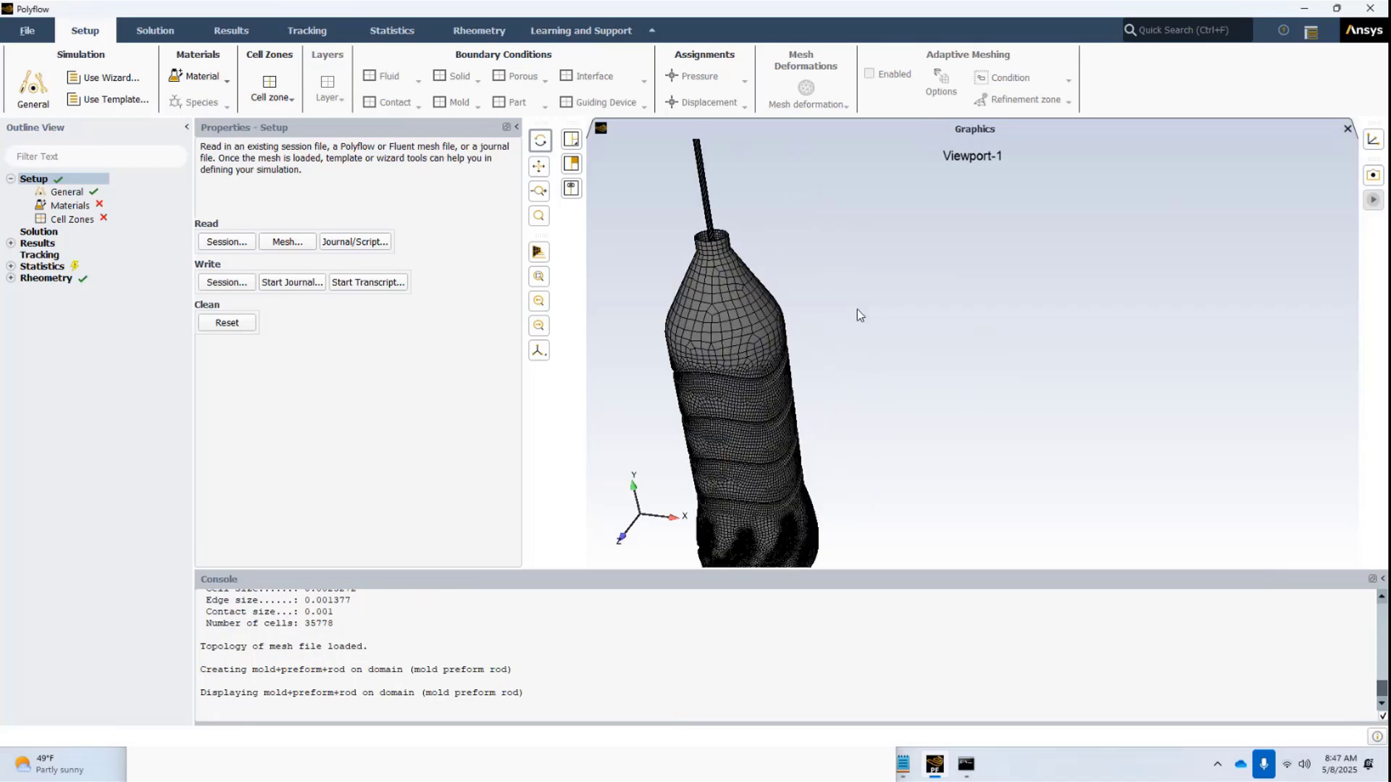
scroll(858, 311, "down", 3)
left_click_drag(799, 196, 839, 379)
scroll(838, 379, "up", 5)
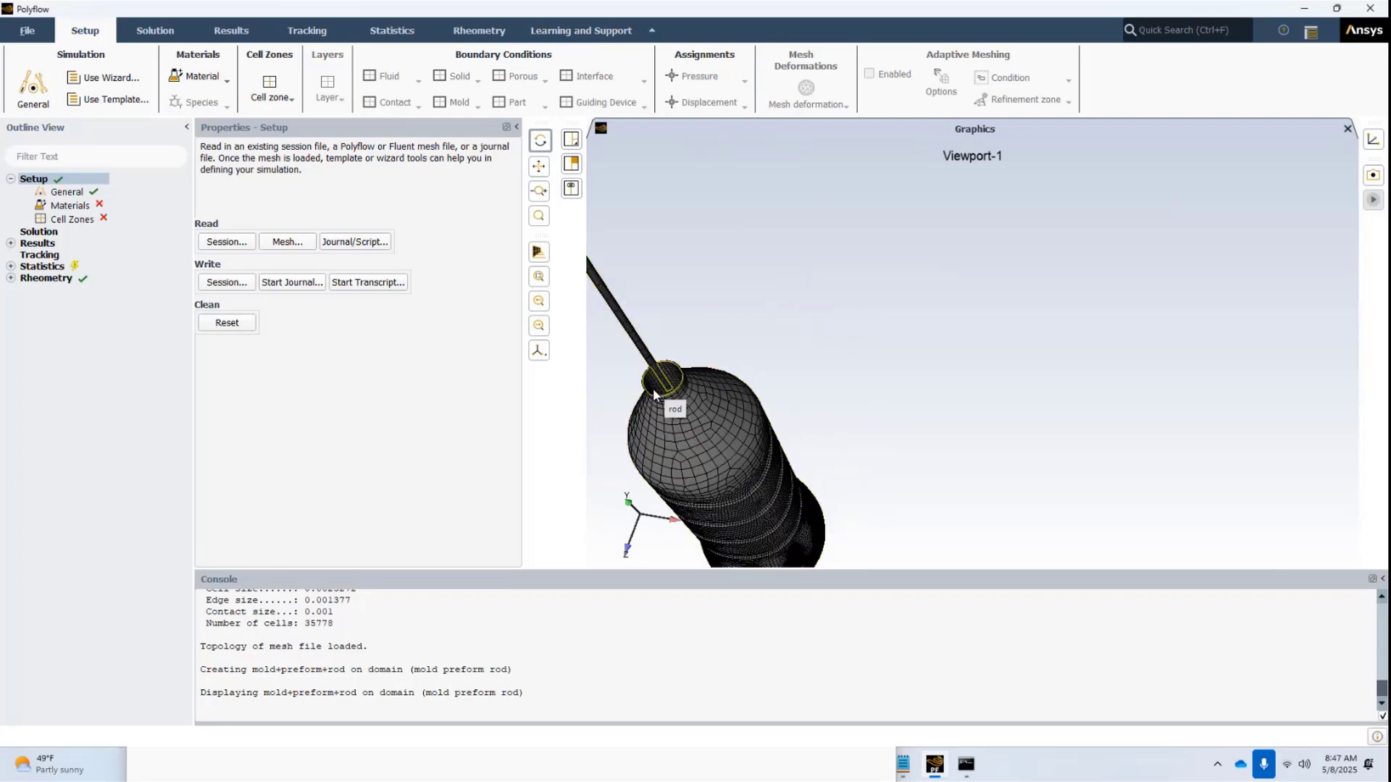
scroll(768, 330, "down", 2)
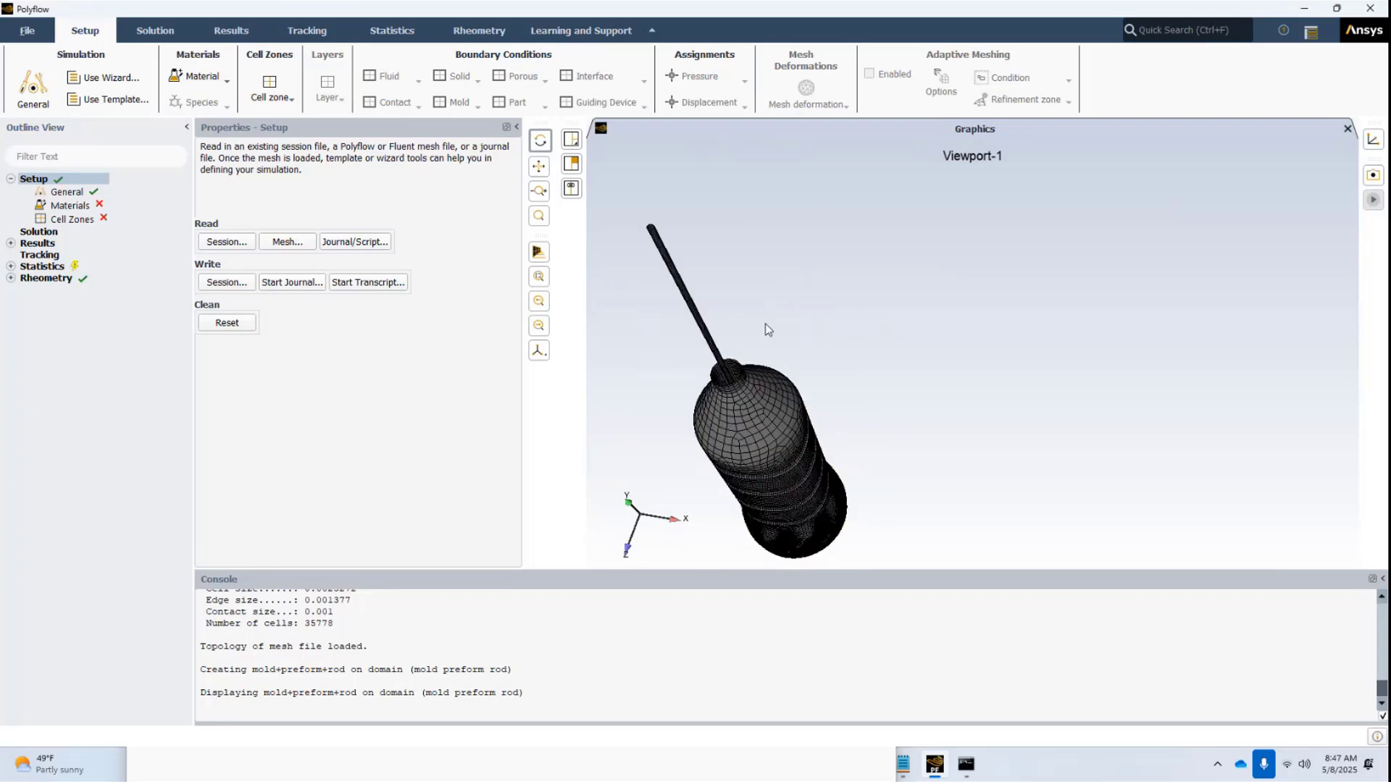
Apply the Blow Molding / Thermoforming simulation template with 1 fixed mold, 1 moving mold and a duration of 1.05 s
left_click(110, 99)
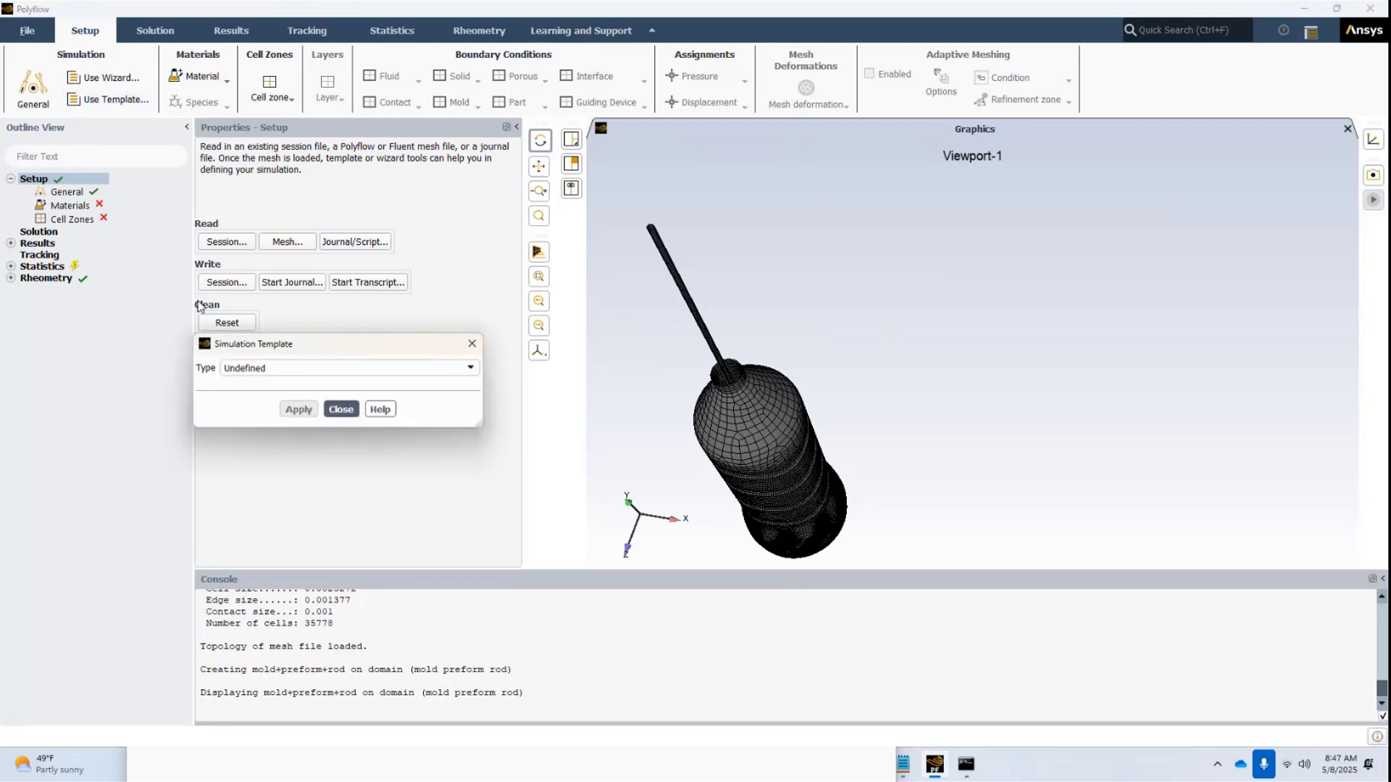
left_click(290, 369)
left_click(274, 395)
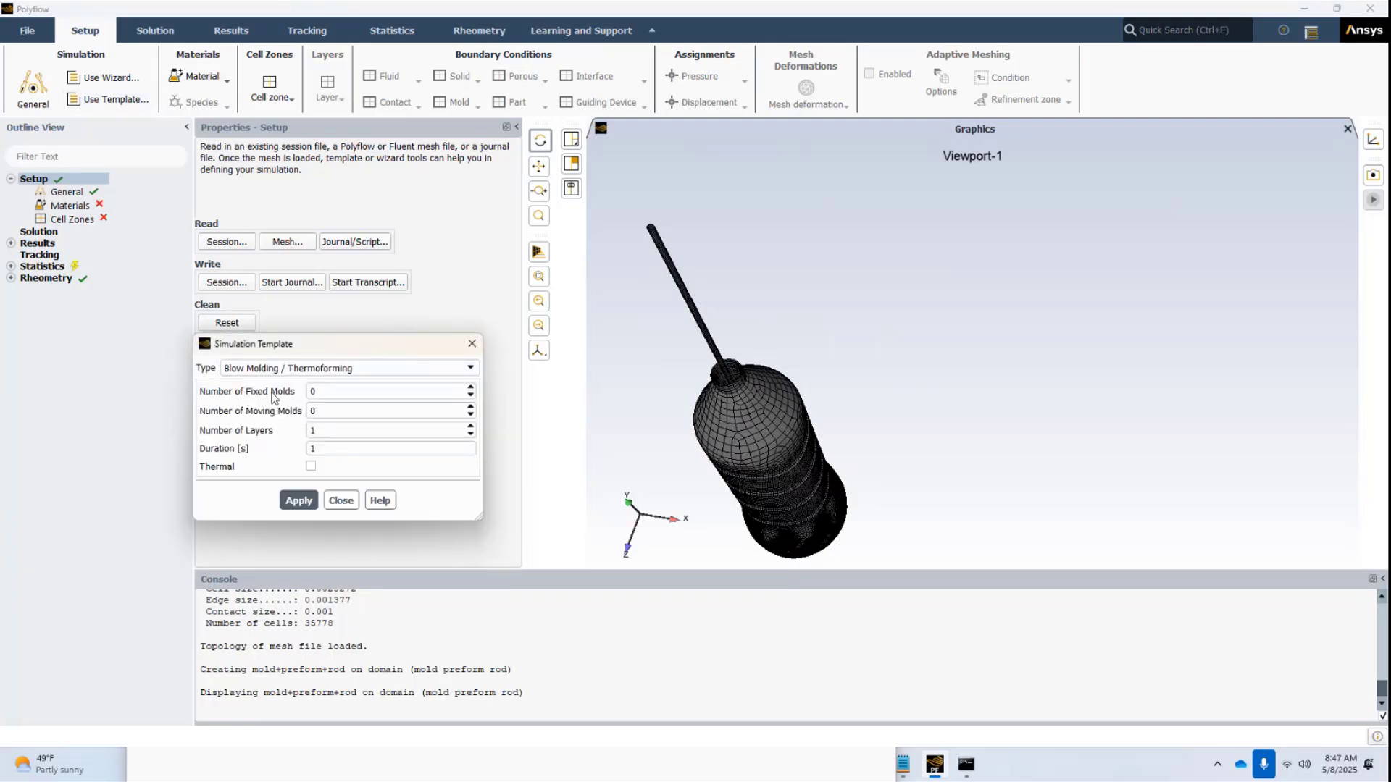
double_click(384, 393)
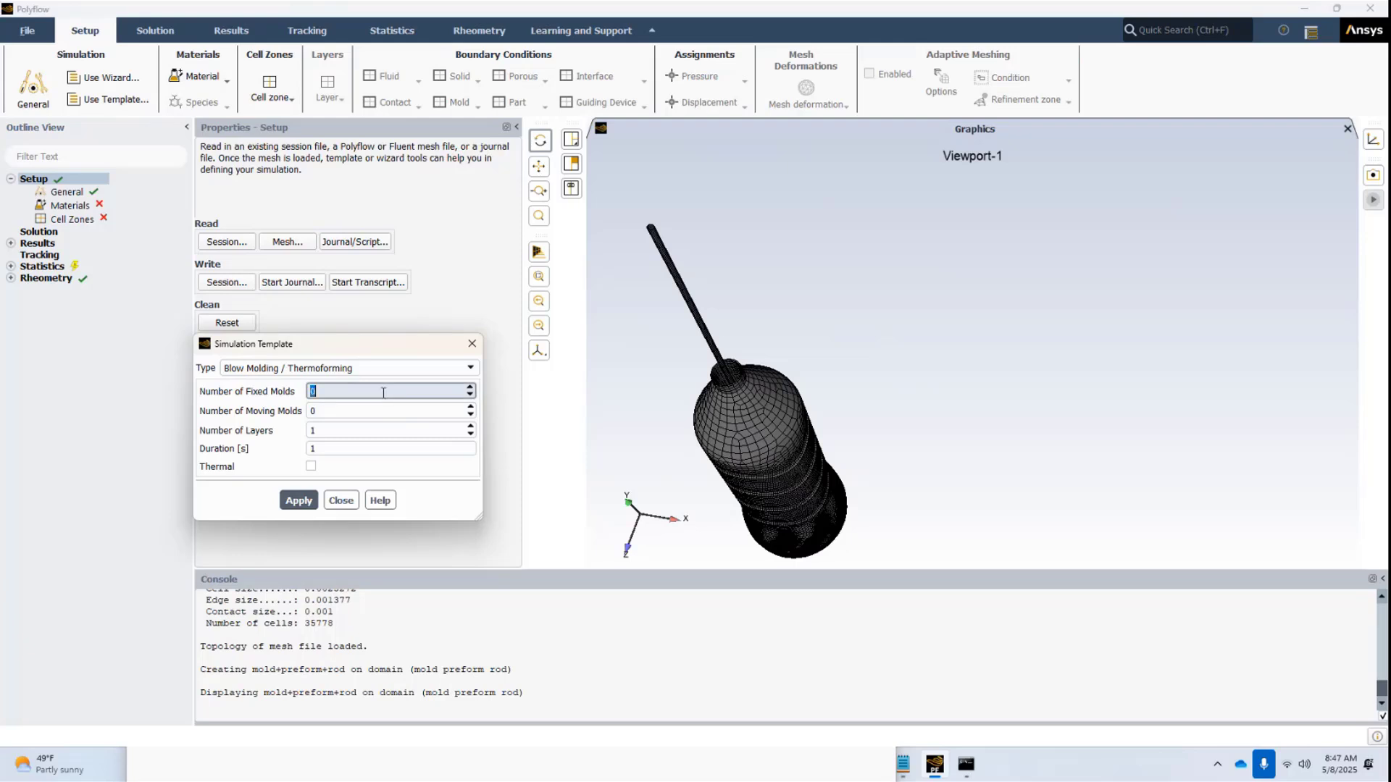
type("1")
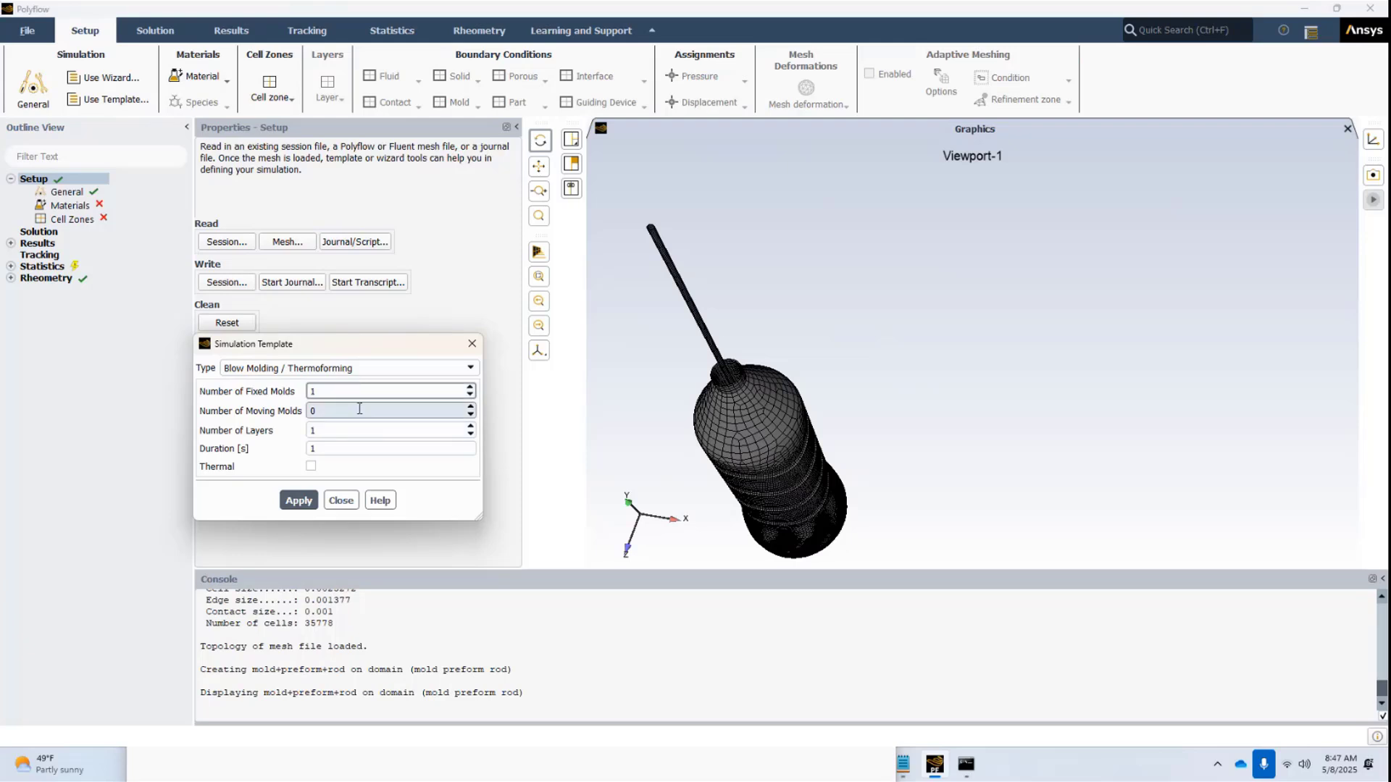
left_click(358, 407)
type("1")
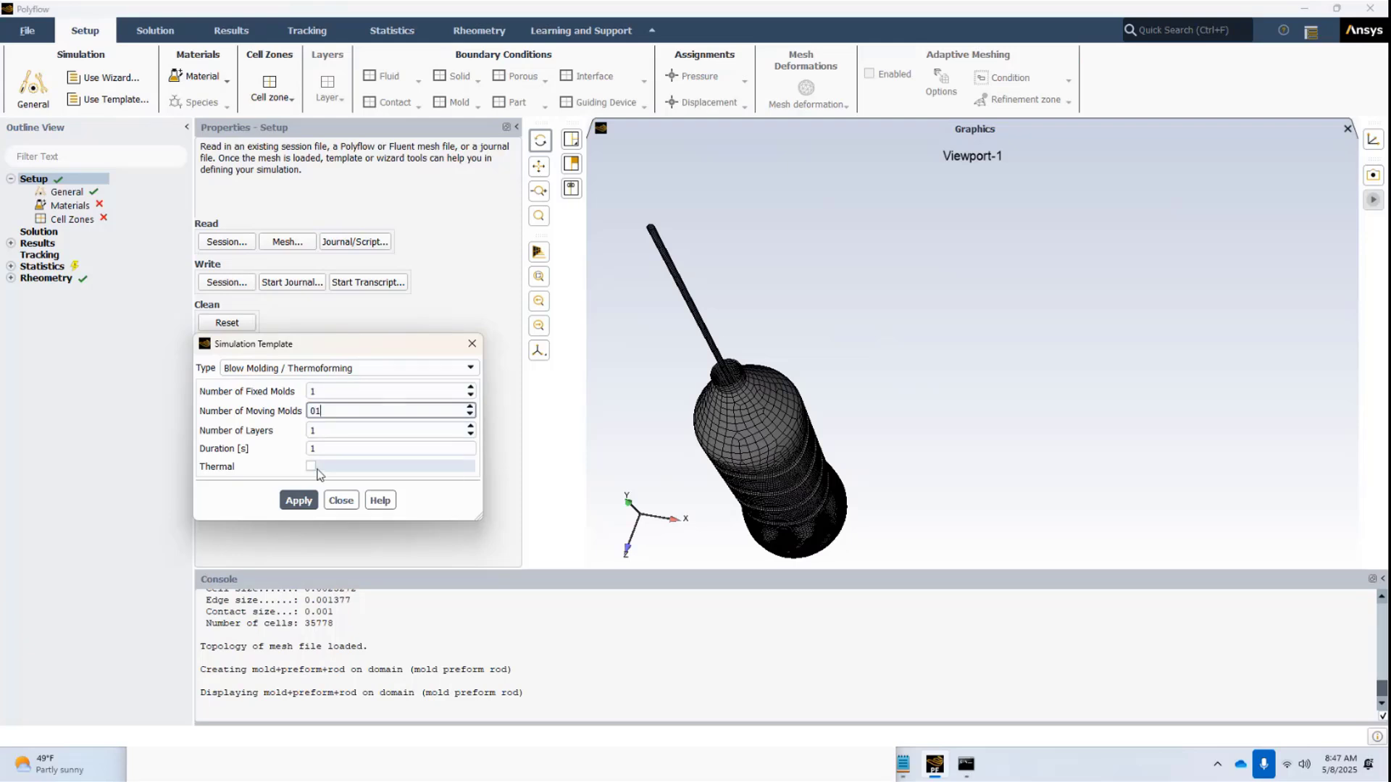
left_click(334, 452)
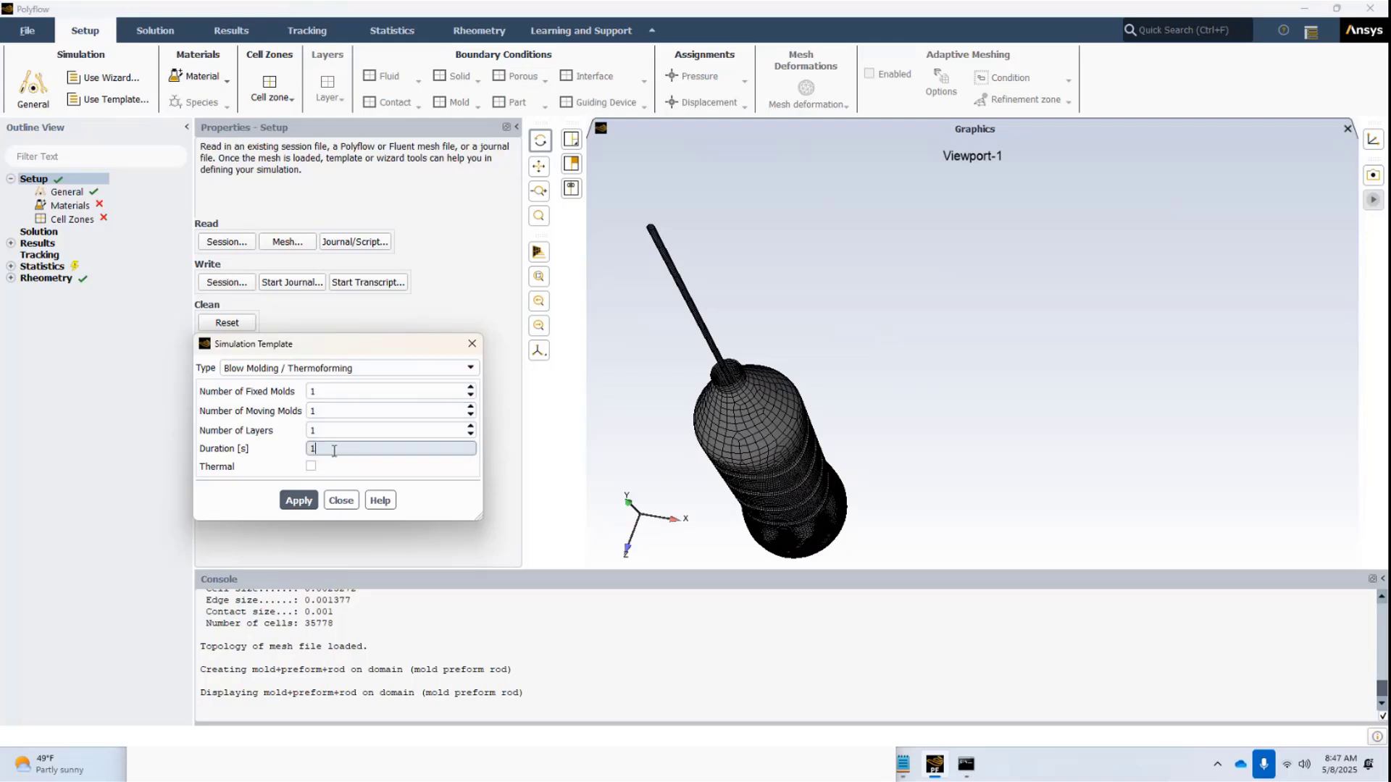
type(".05")
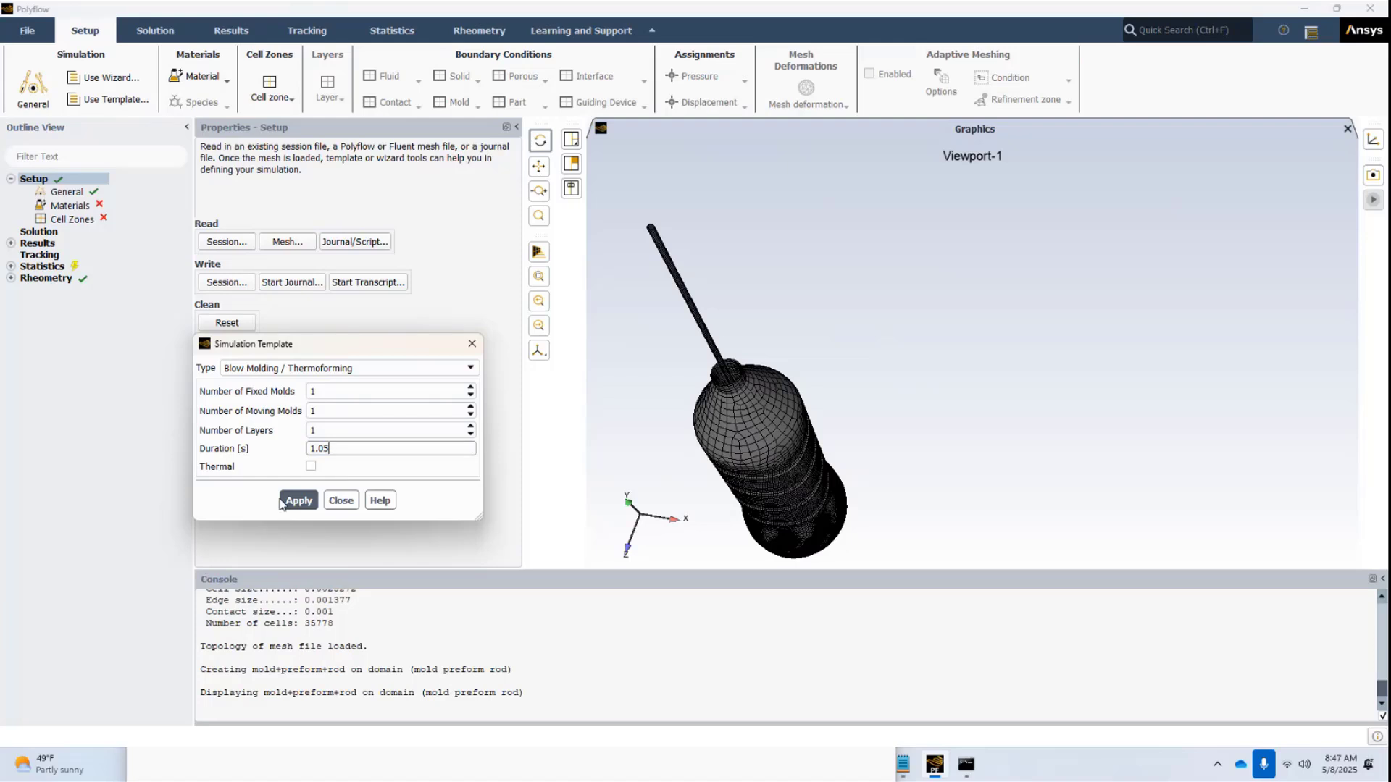
left_click(294, 502)
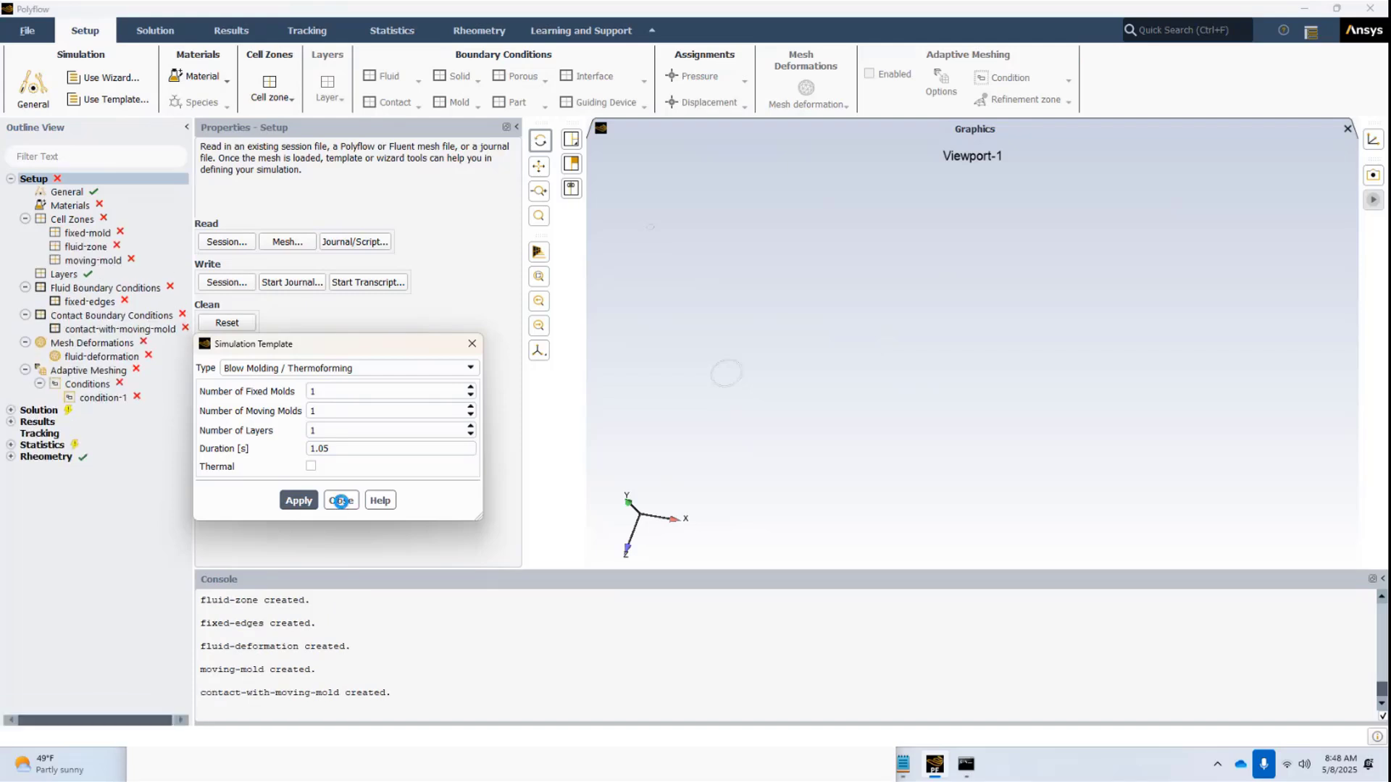
left_click(340, 500)
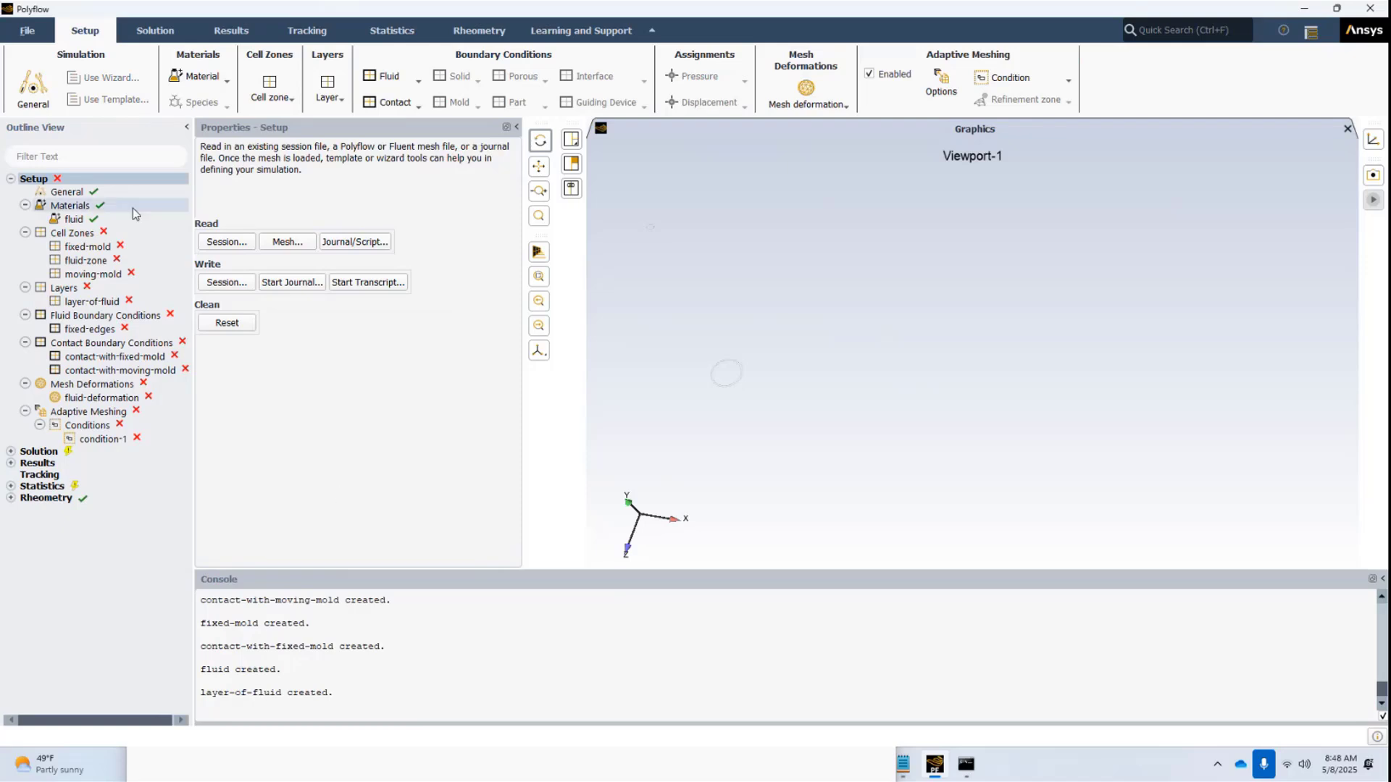
Review the general simulation settings and set the fluid material's constant viscosity to 1e5 Pa s
left_click(68, 193)
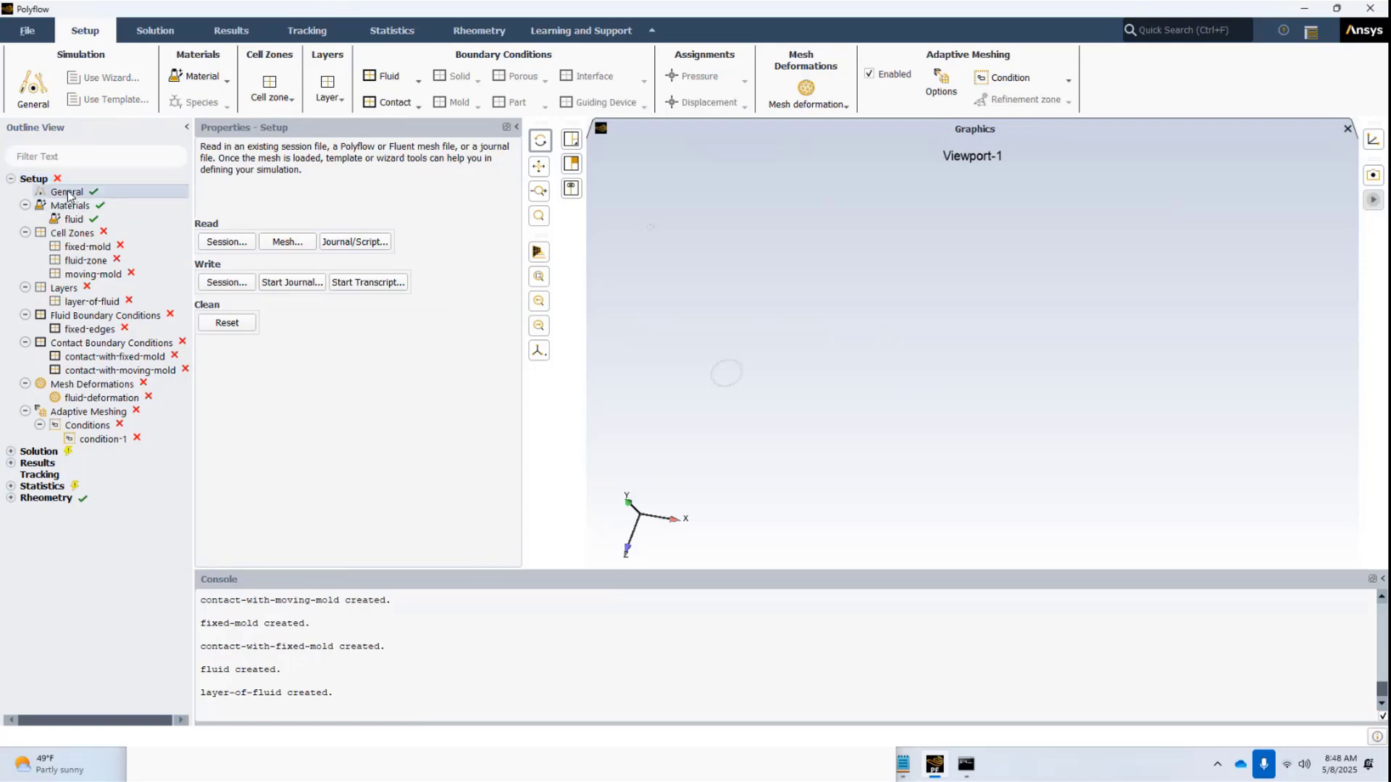
left_click(68, 193)
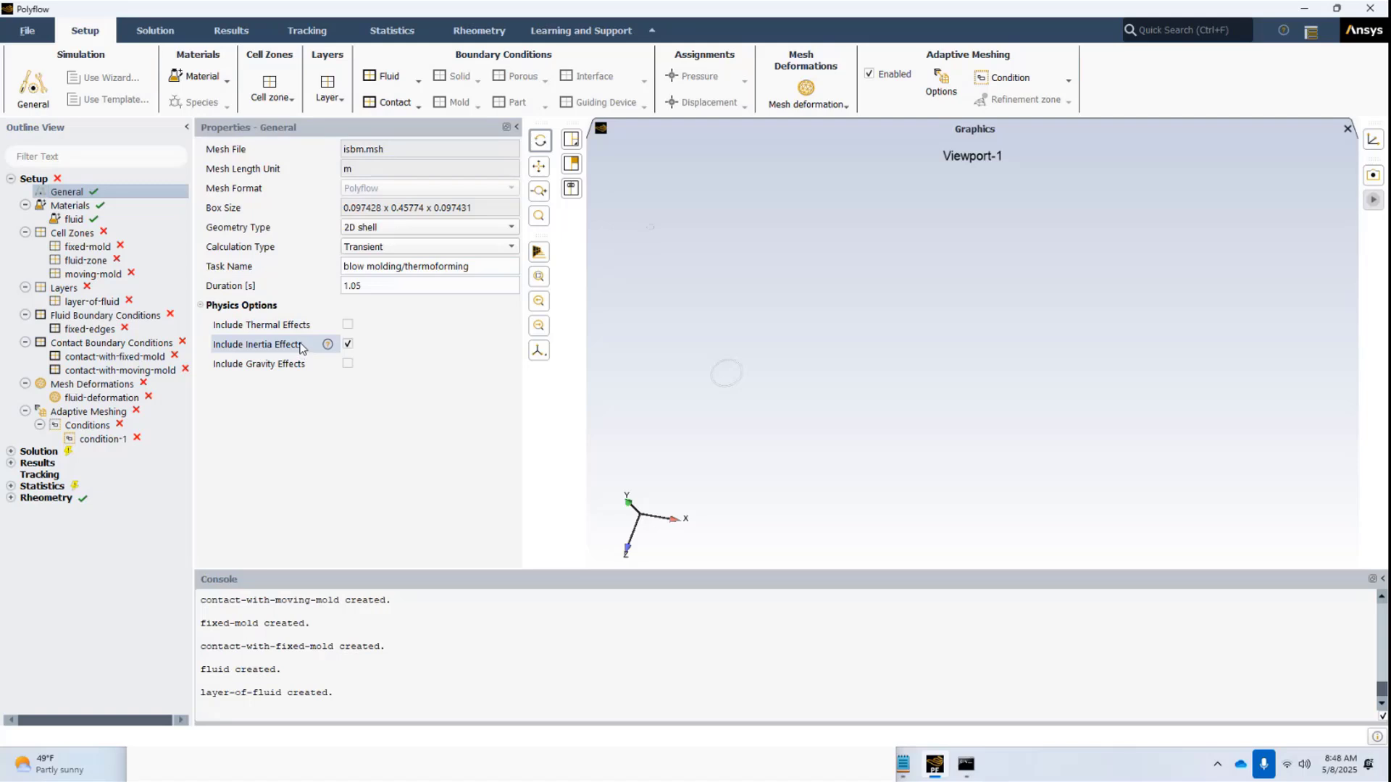
left_click(73, 219)
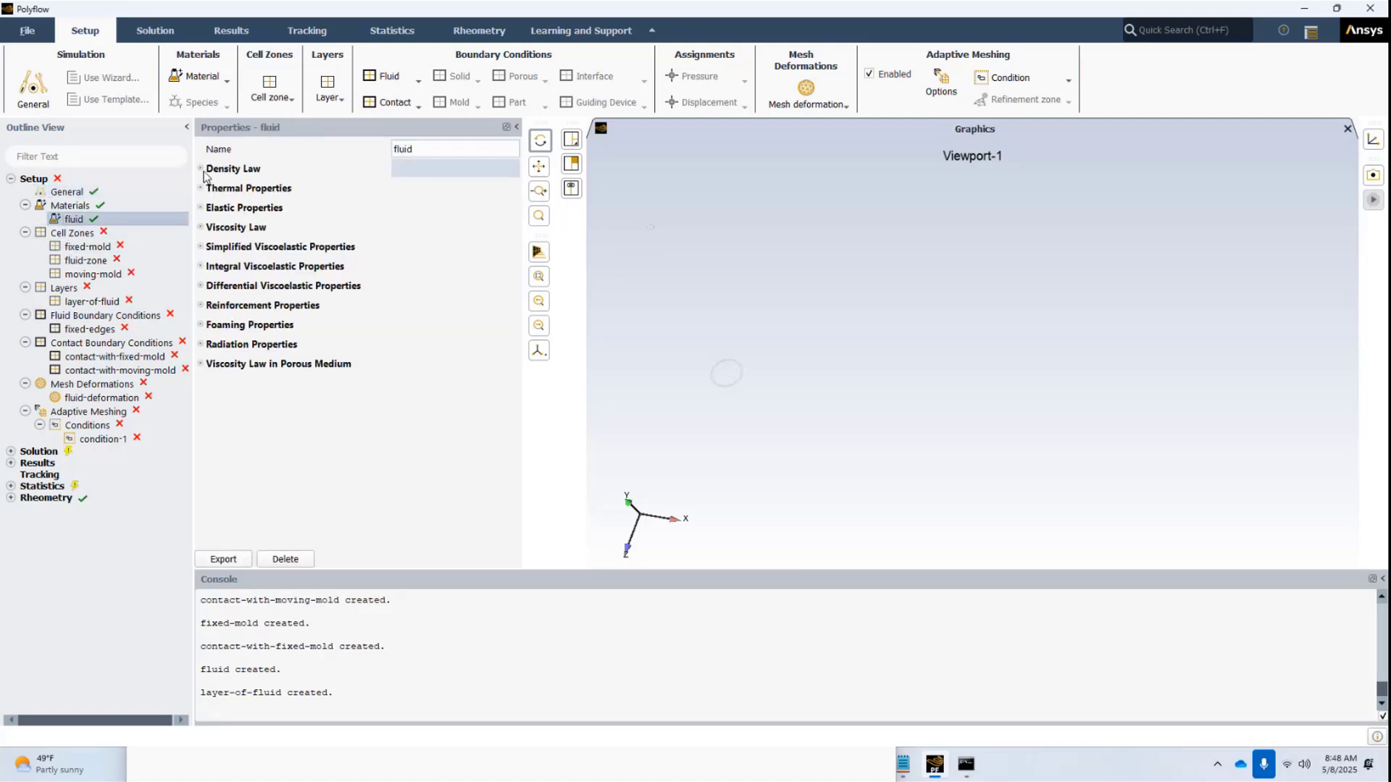
left_click(200, 169)
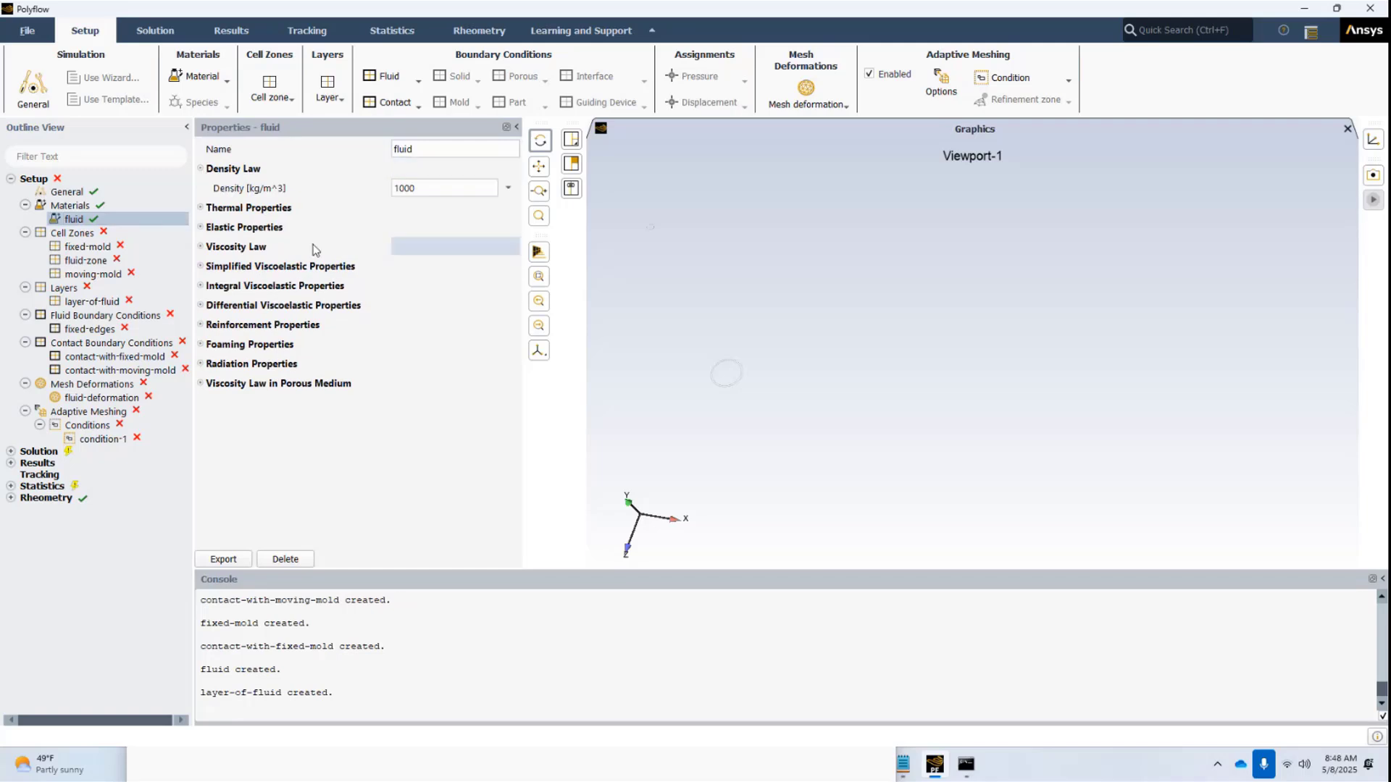
left_click(203, 247)
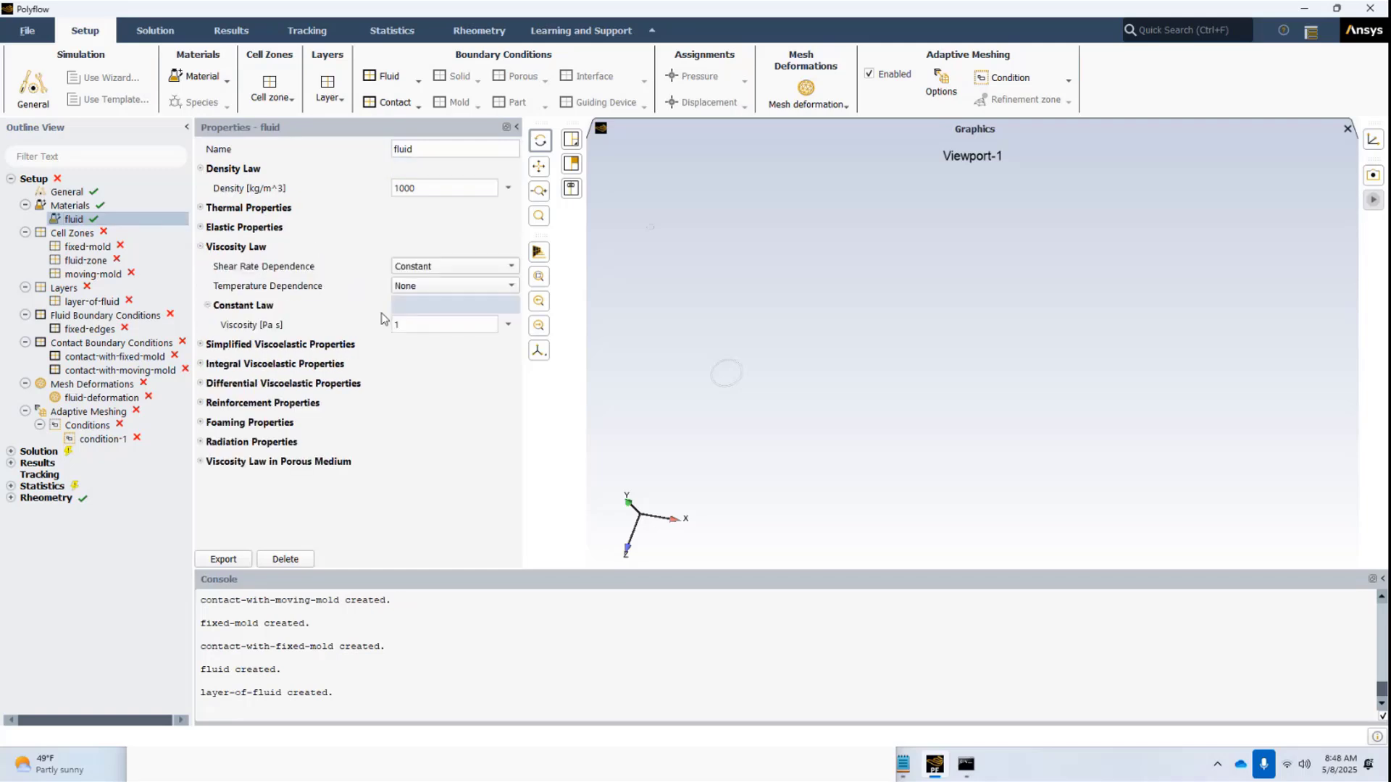
double_click(424, 327)
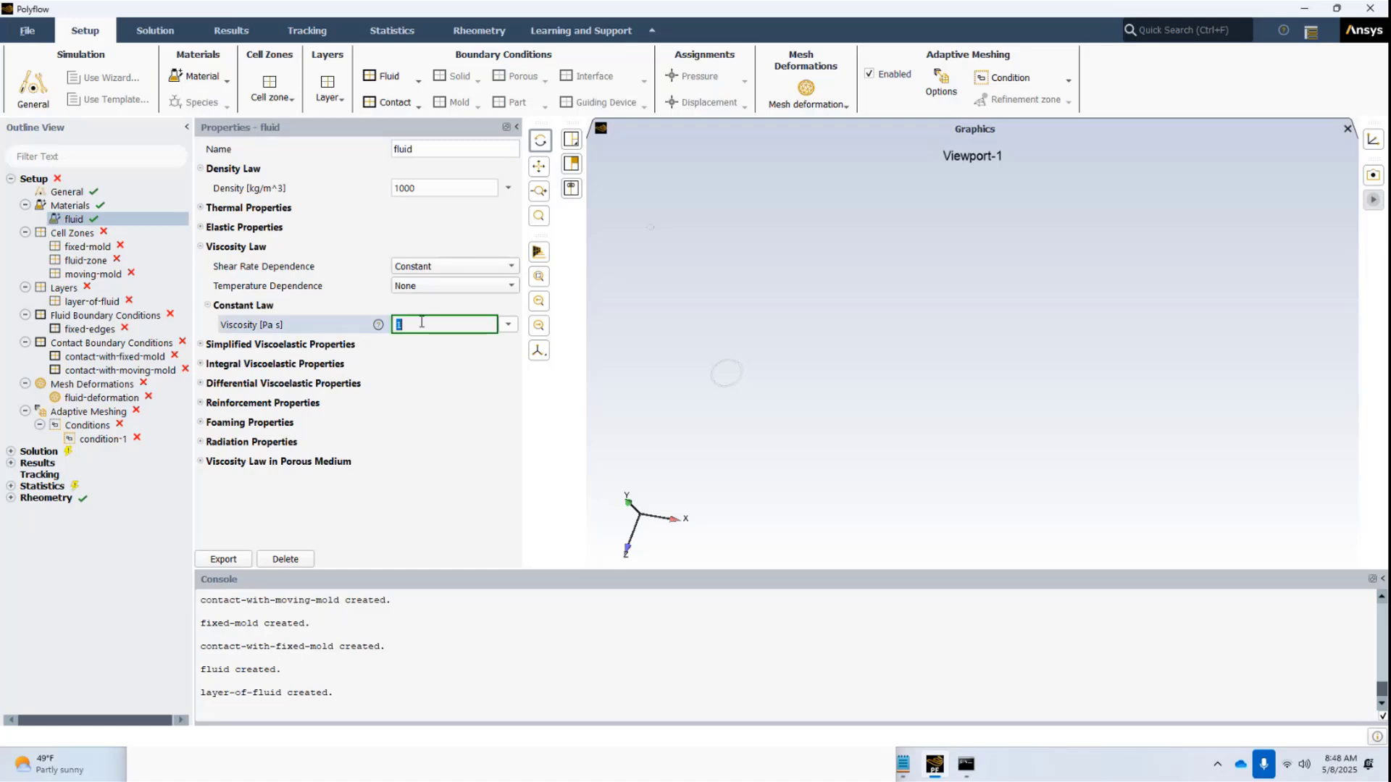
type("1e5")
key("Return")
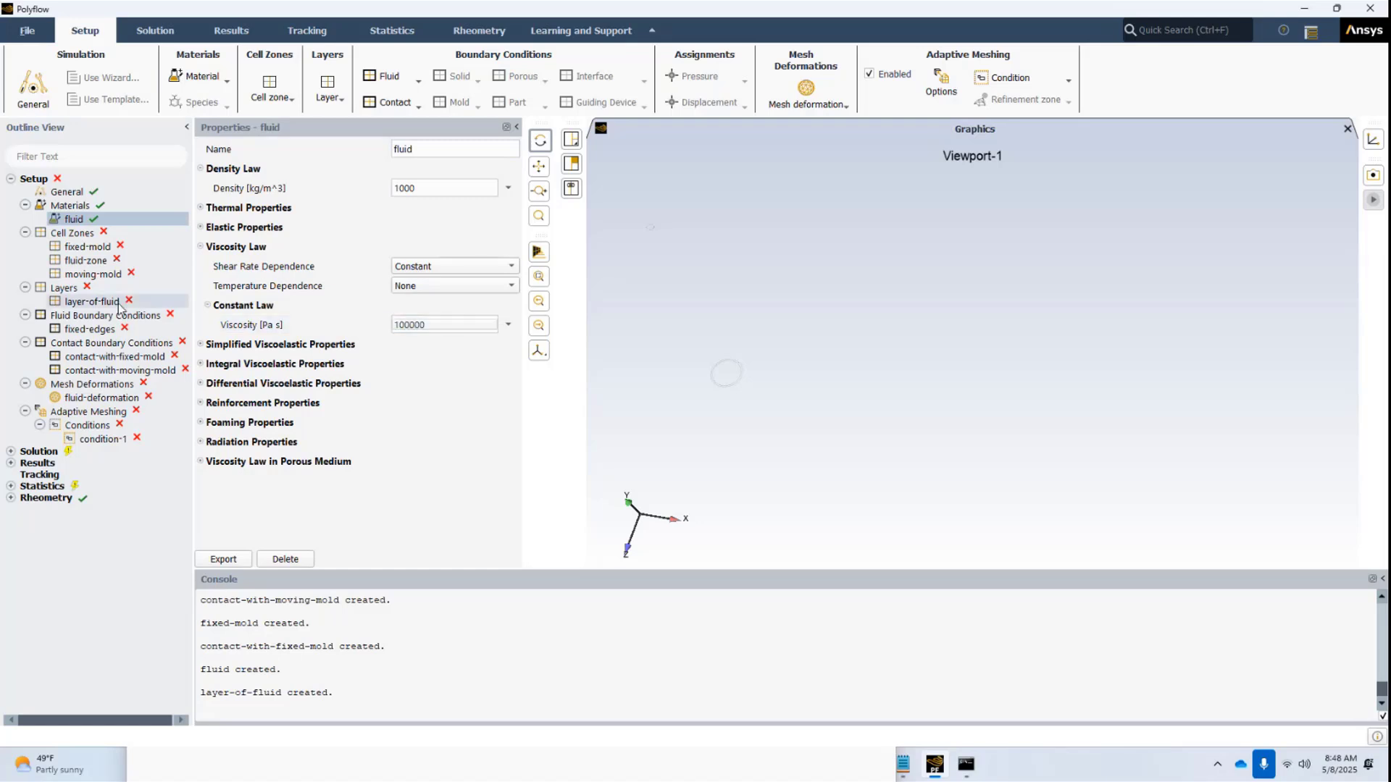
Assign the preform zone to the fluid-zone cell zone and set its inflation pressure to -1e6 Pa
left_click(85, 261)
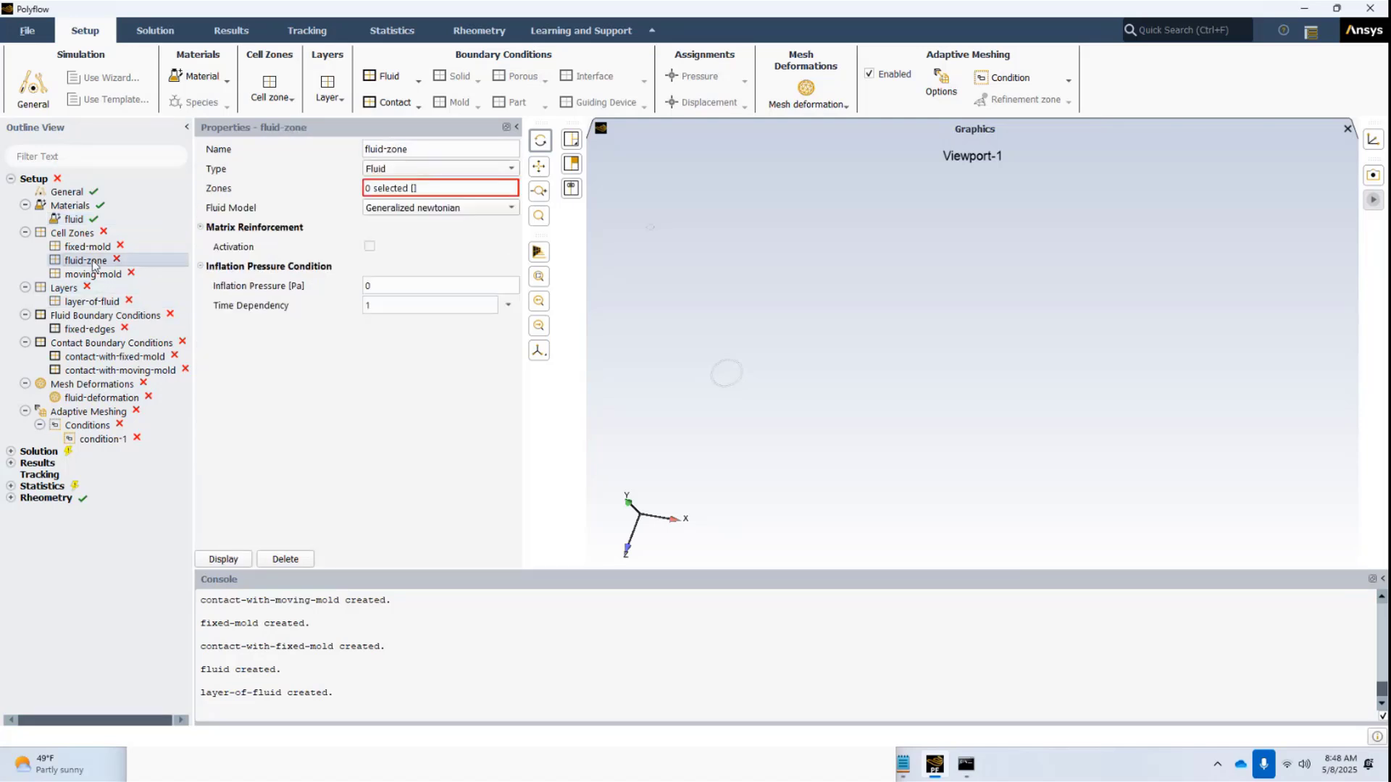
left_click(399, 190)
left_click(433, 253)
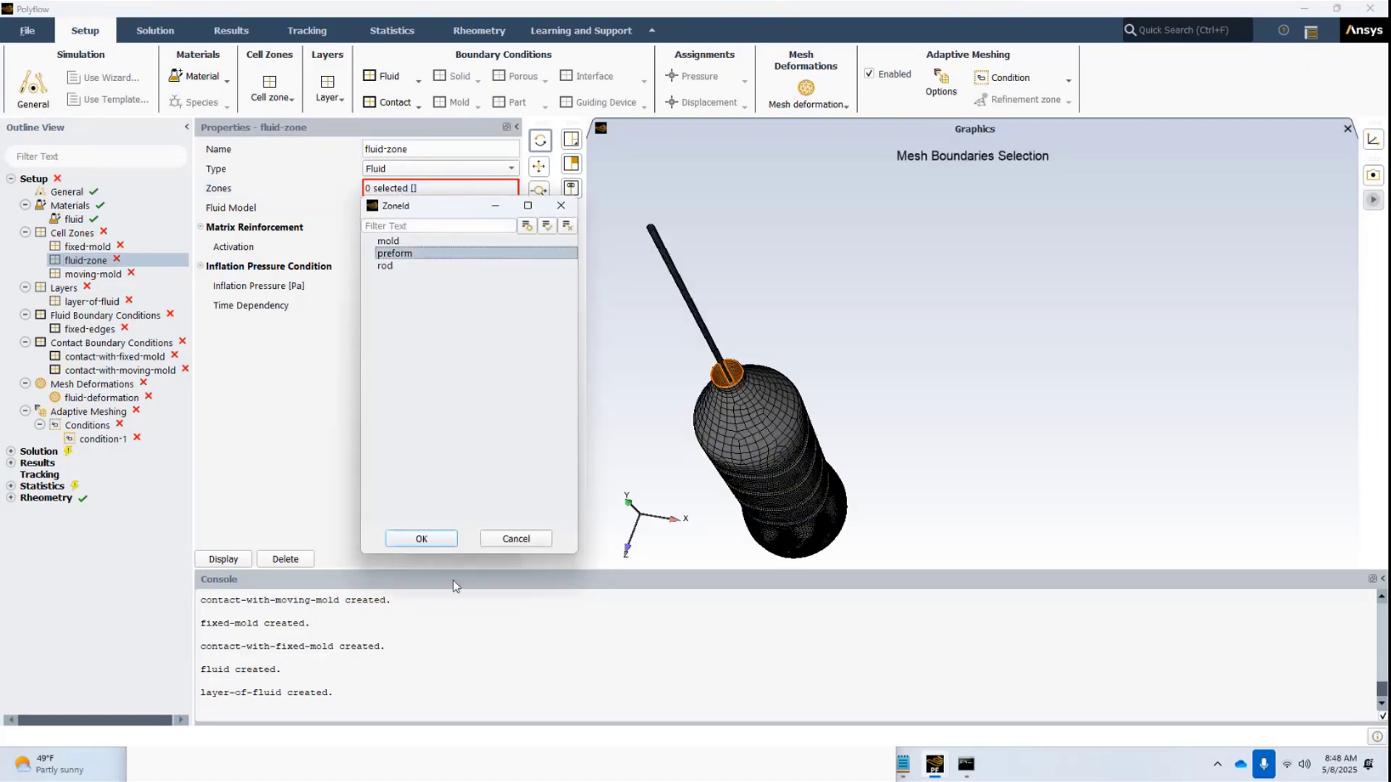
left_click(430, 536)
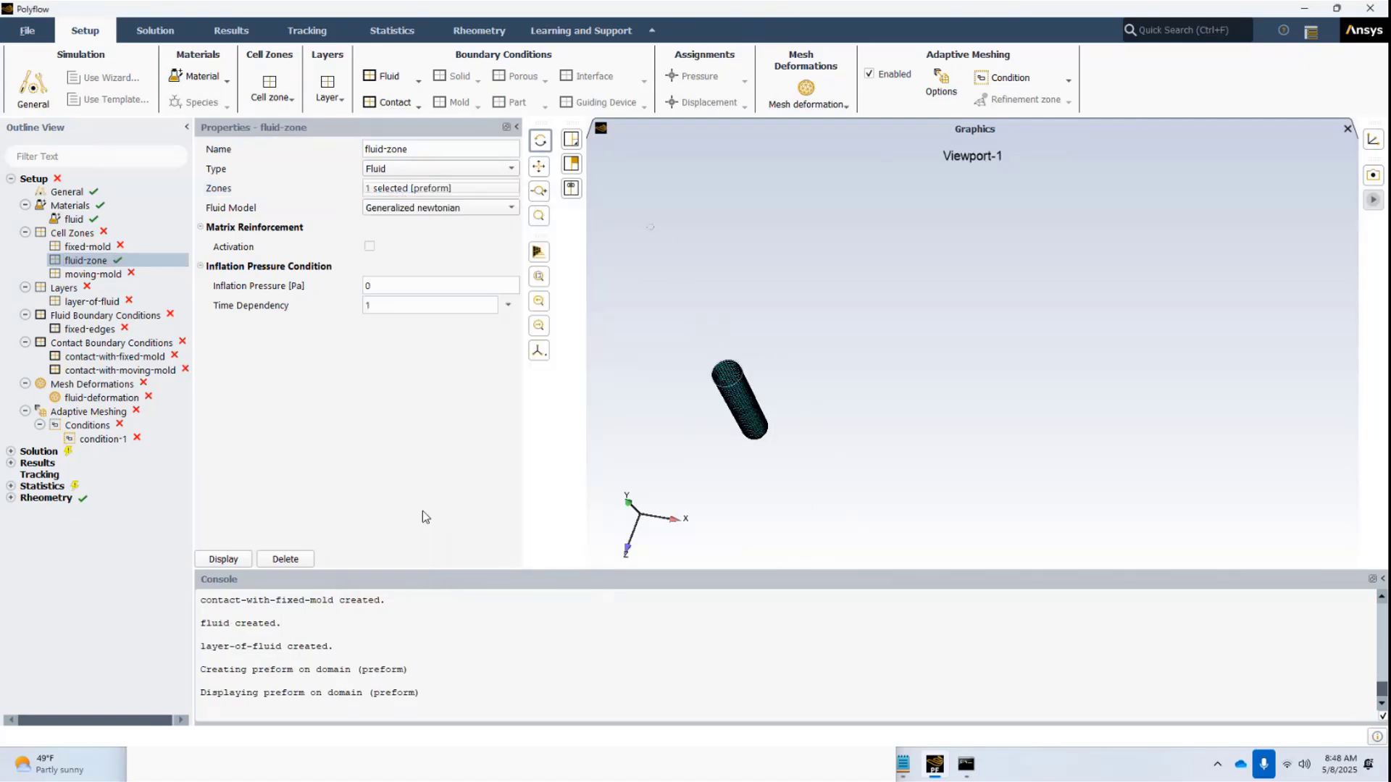
left_click(406, 285)
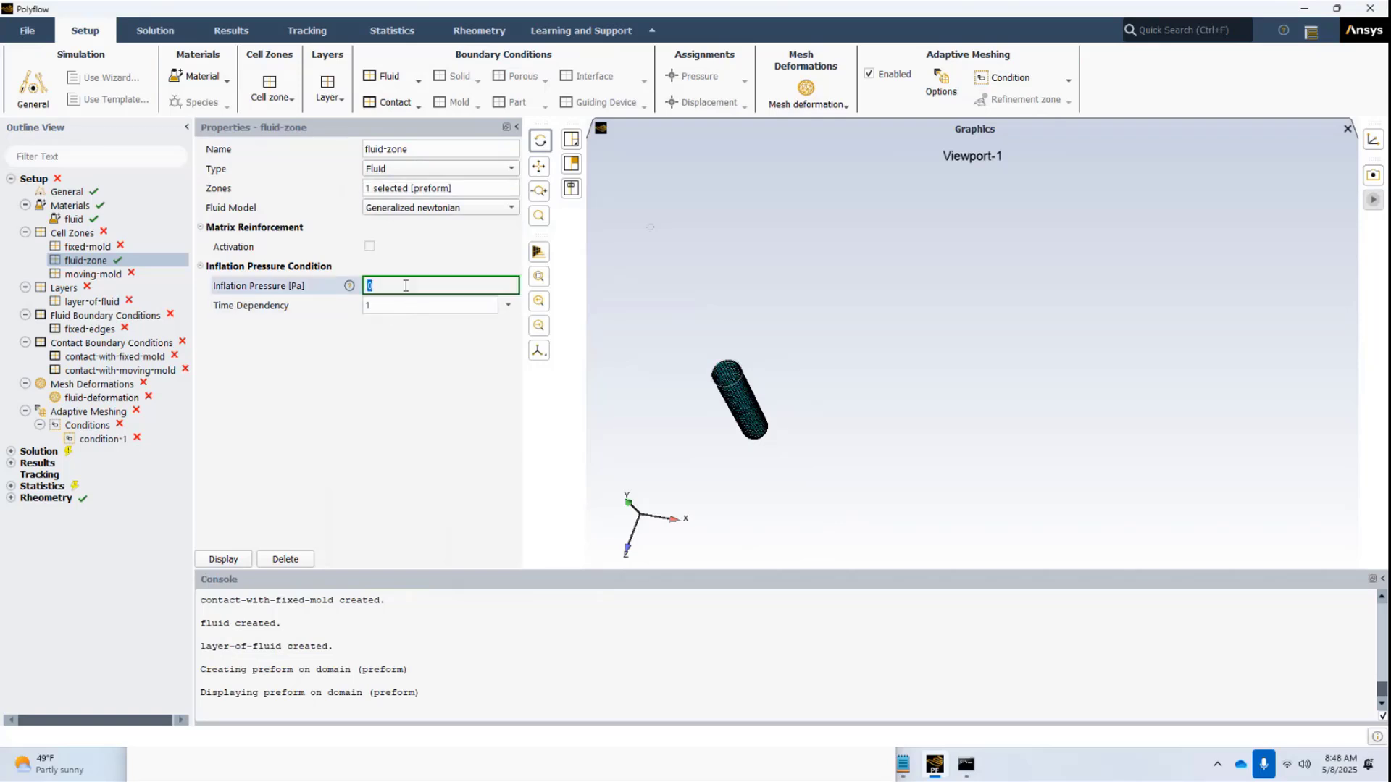
type("-1e")
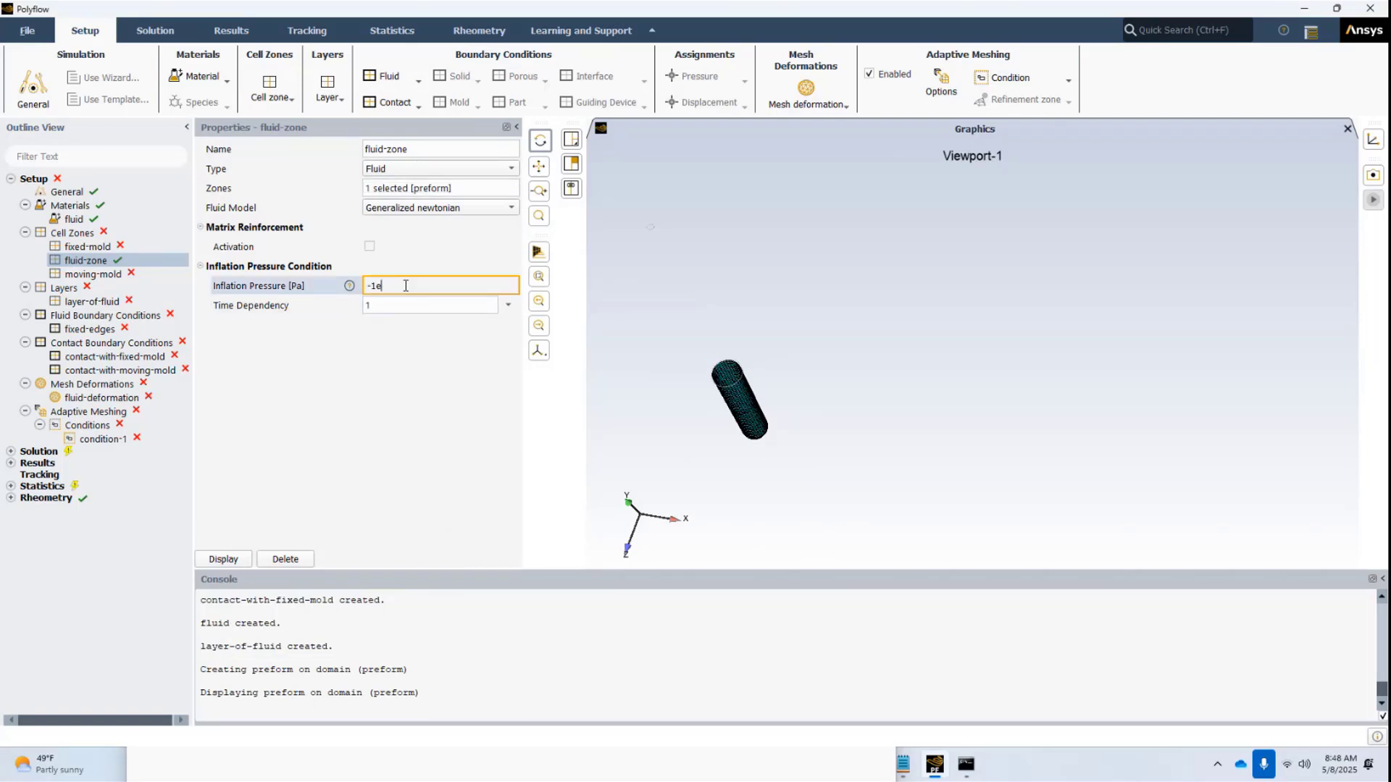
type("6")
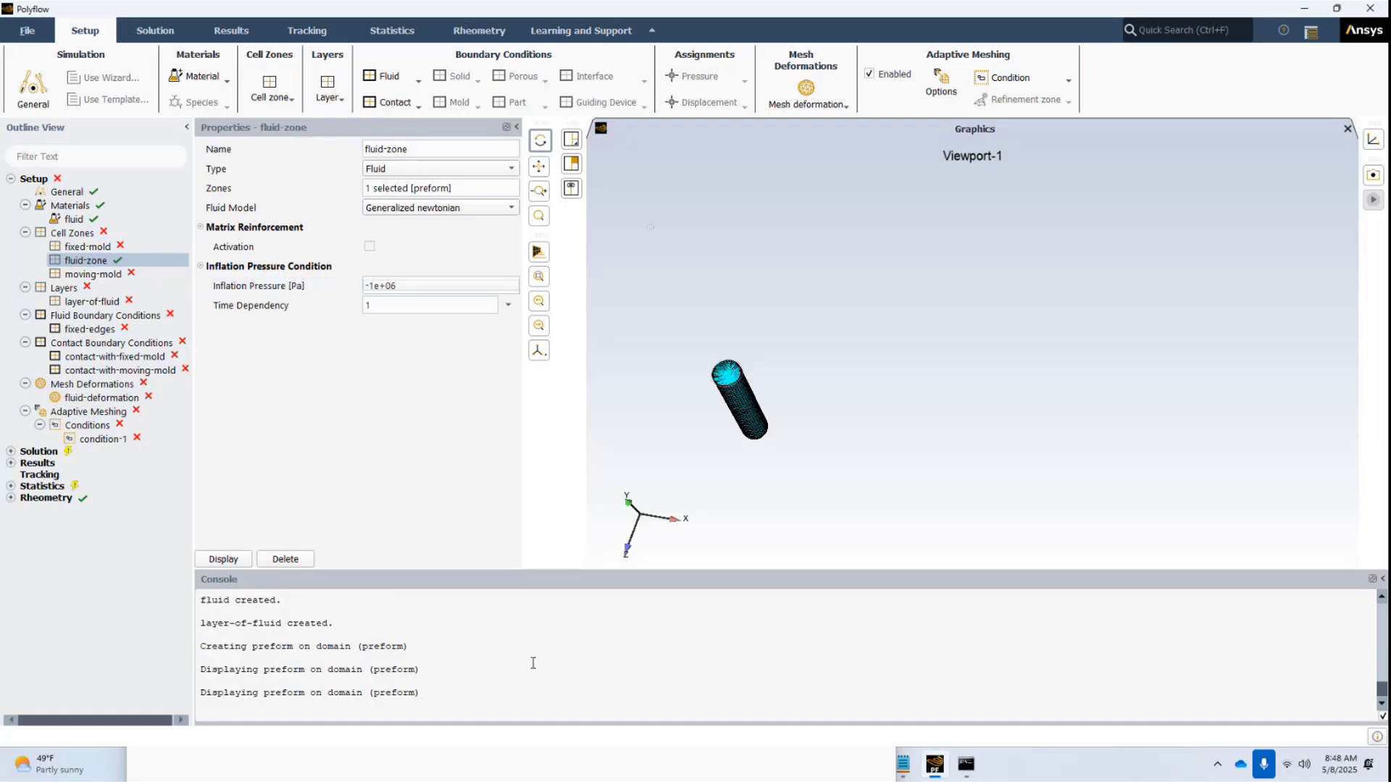
Set the fluid-zone inflation pressure's time dependency to the expression IF(time <= 0.86, 0., IF(time >= 0.9, 1., 0.+(1. - 0.)/(0.9-0.86)*(time-0.86))) from the notes
left_click(903, 764)
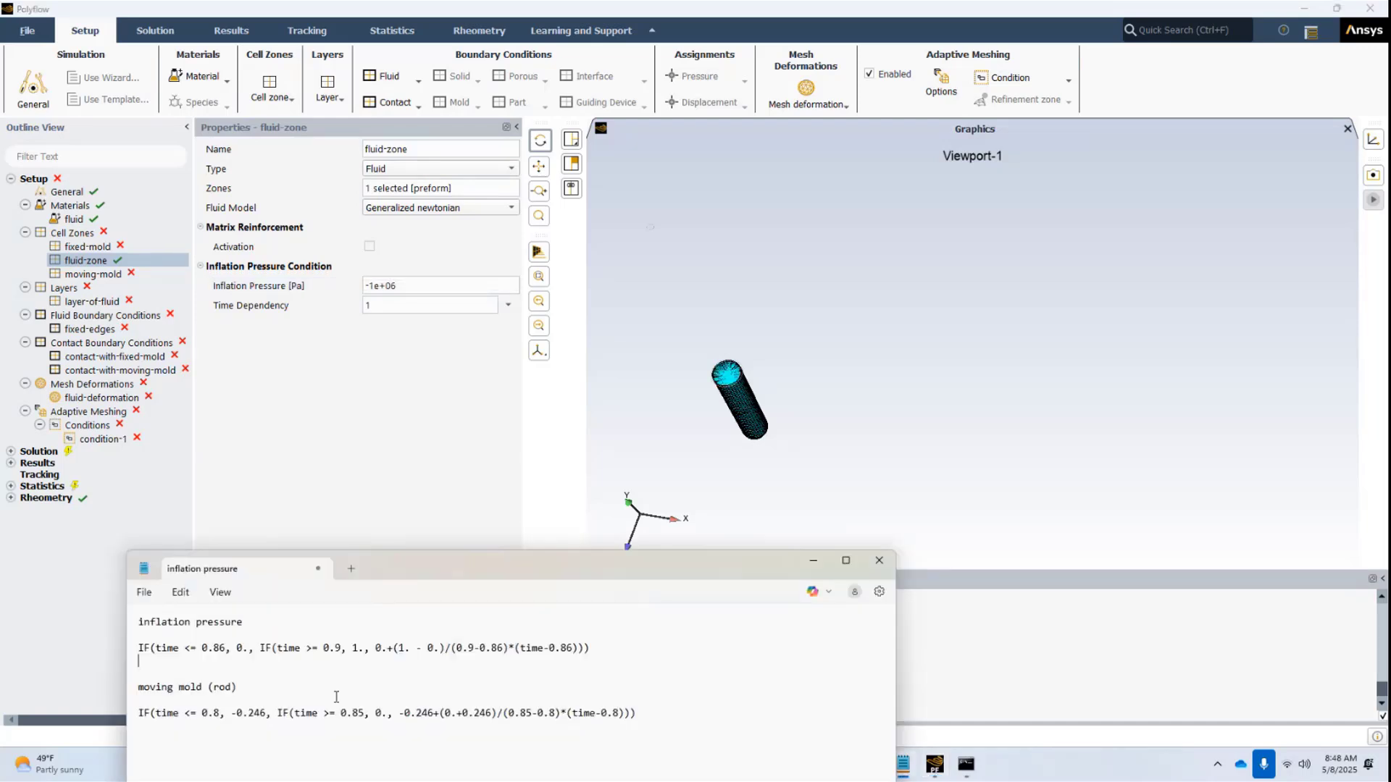
left_click_drag(140, 650, 594, 648)
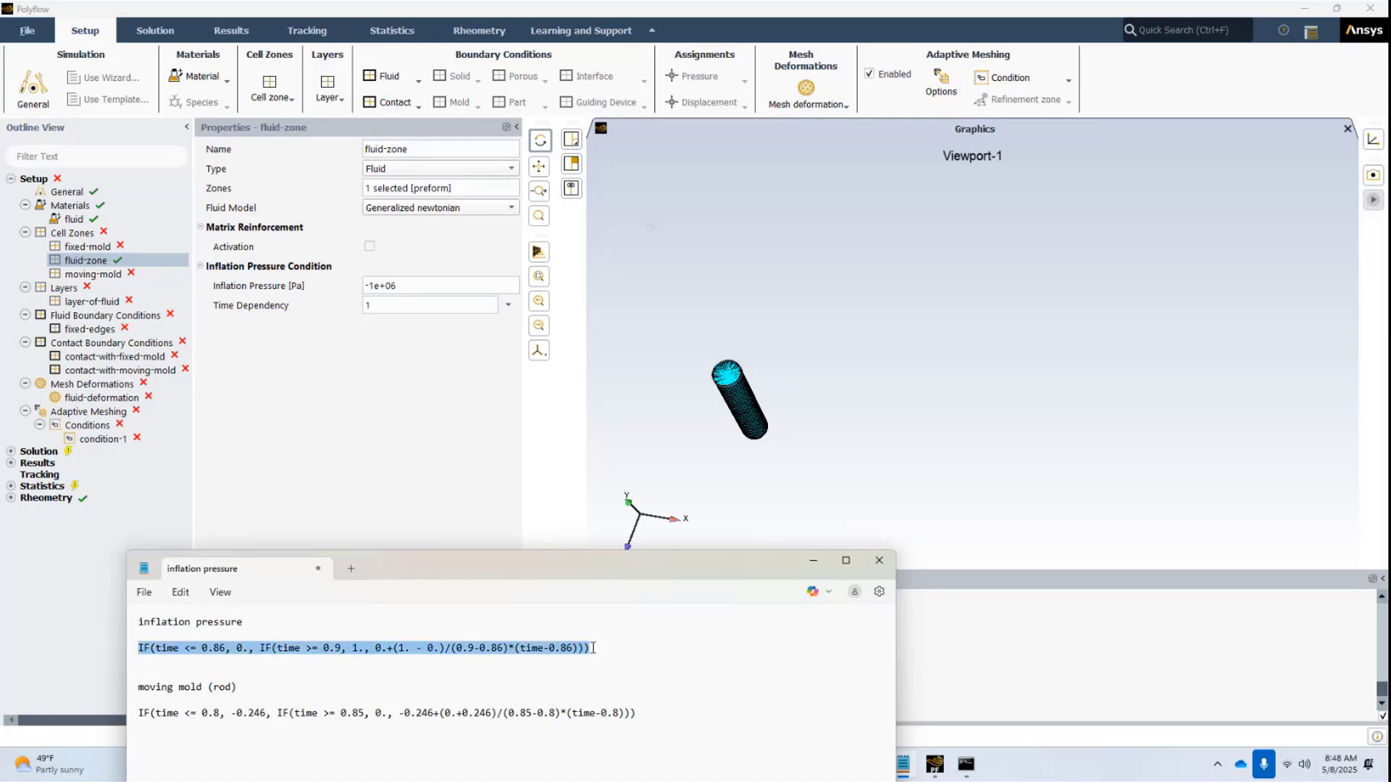
left_click(507, 307)
left_click(539, 319)
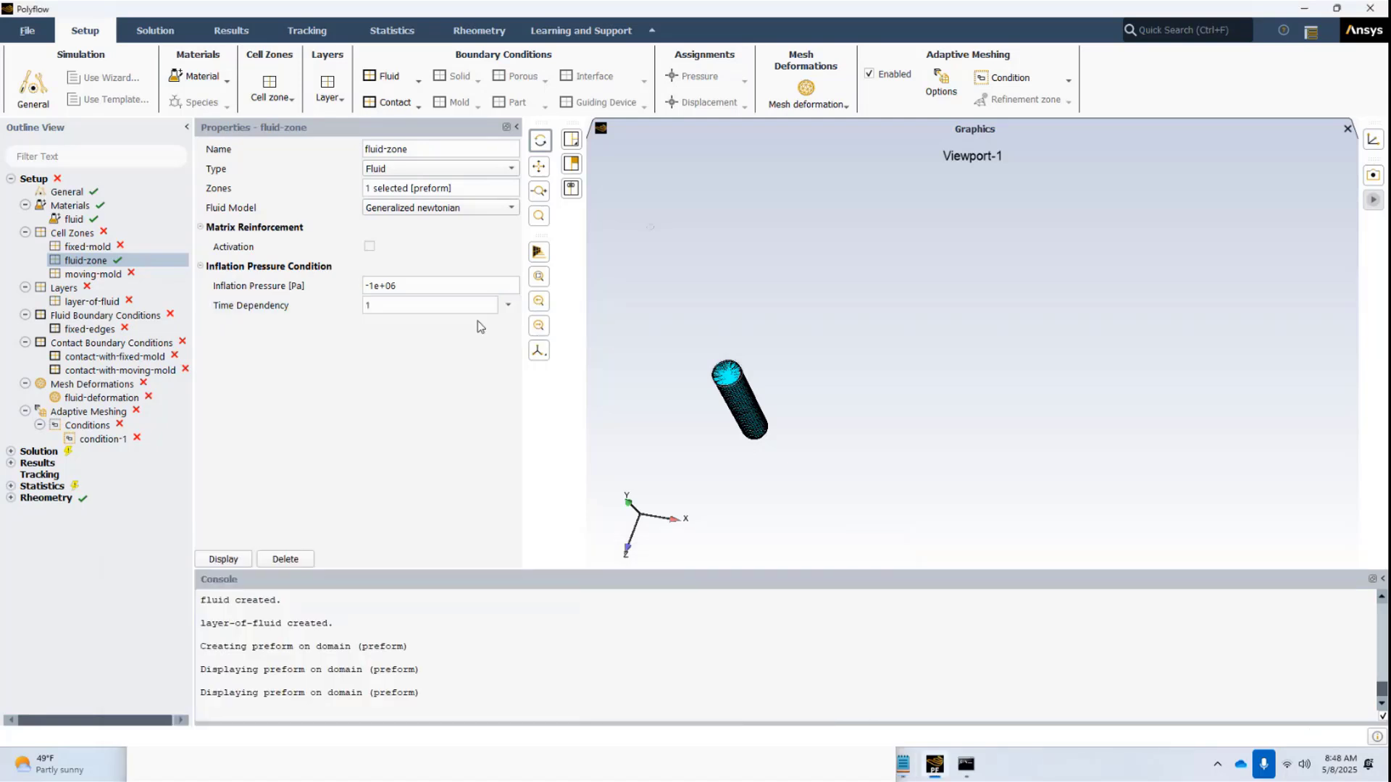
left_click(417, 310)
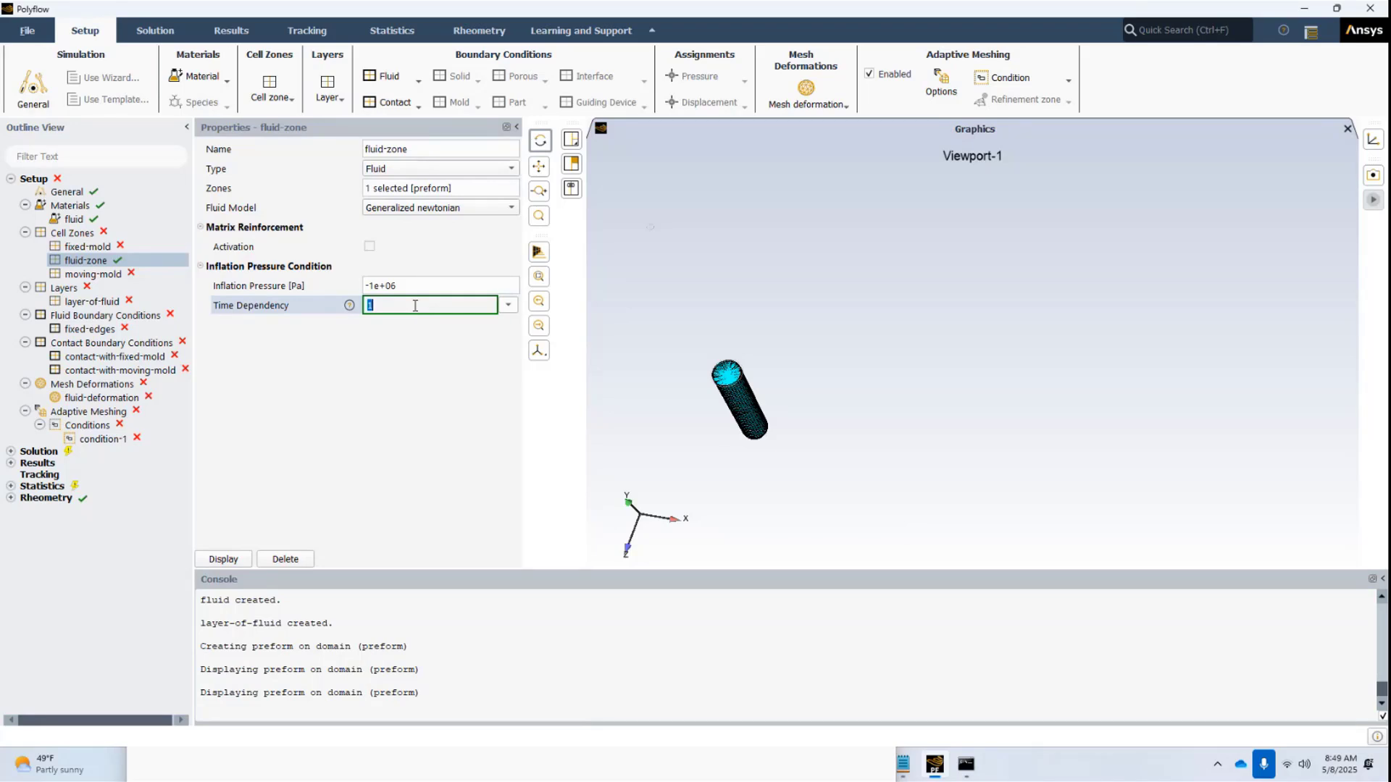
left_click(508, 305)
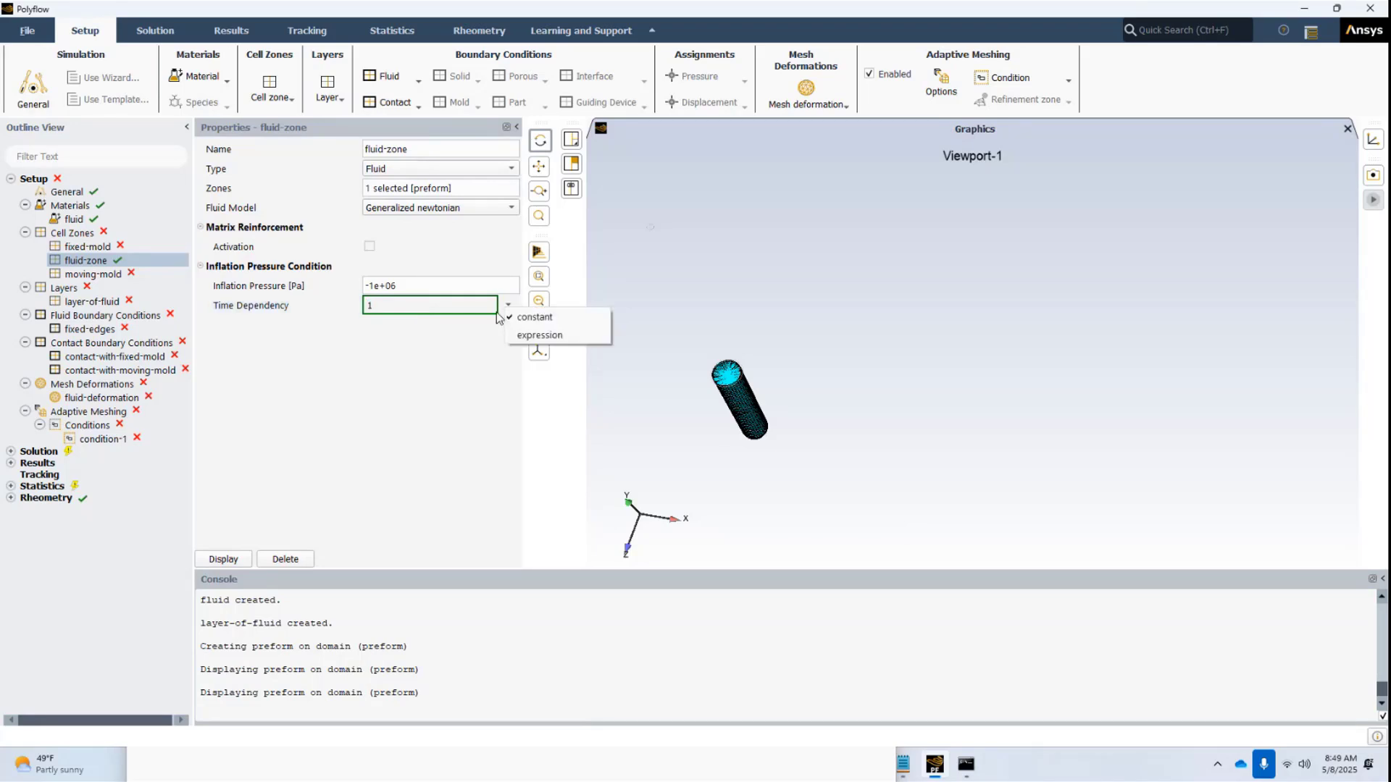
left_click(401, 310)
key("ctrl+v")
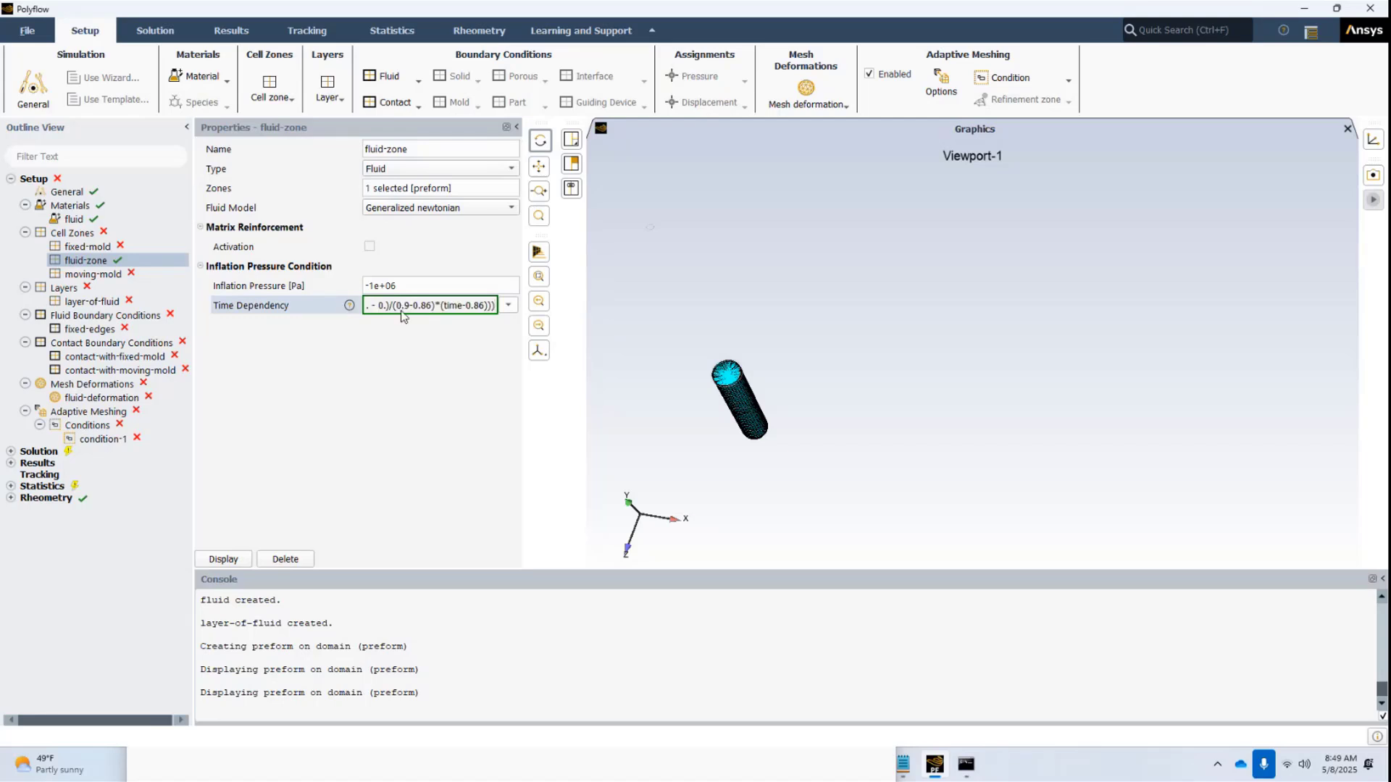
left_click(223, 559)
left_click(223, 560)
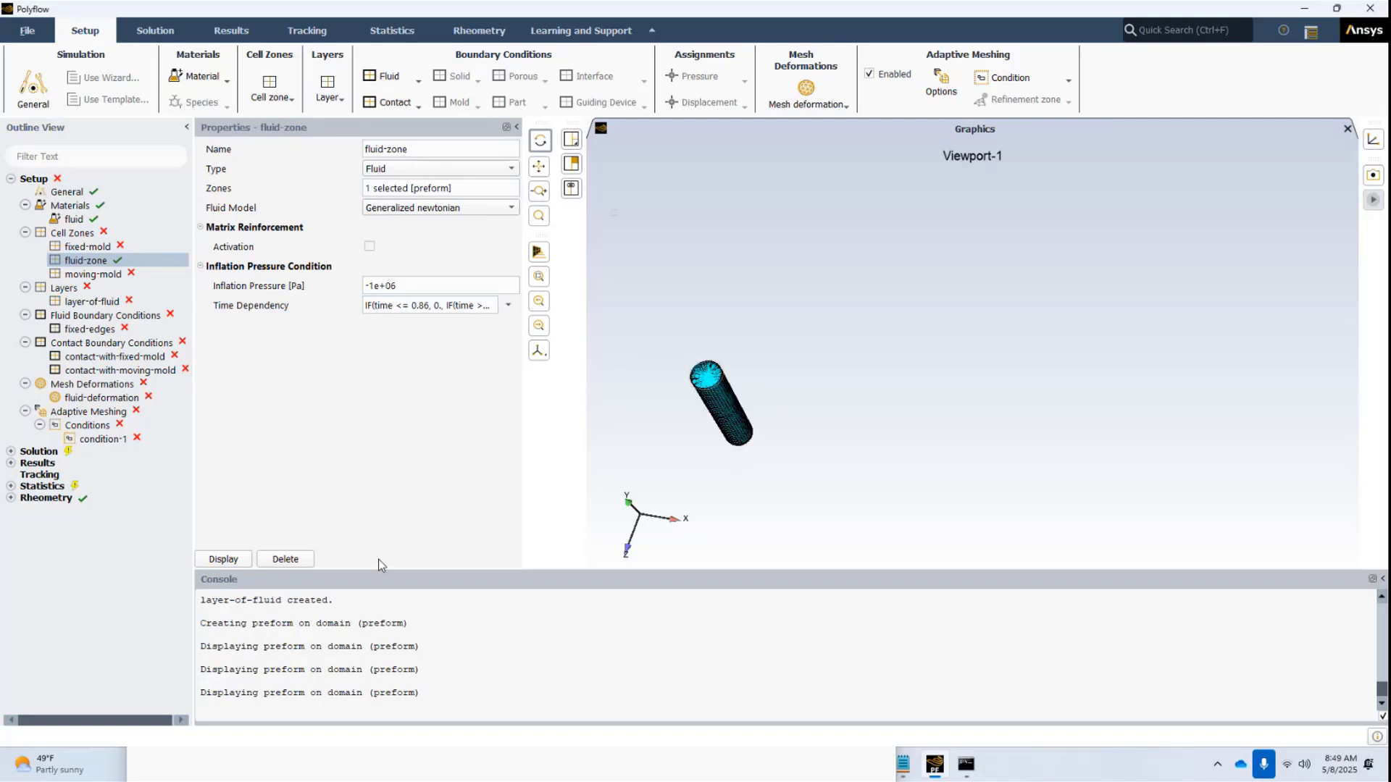
Assign the mold zone to the fixed-mold cell zone and check the orientation of its darts around the bottle mold
left_click(85, 248)
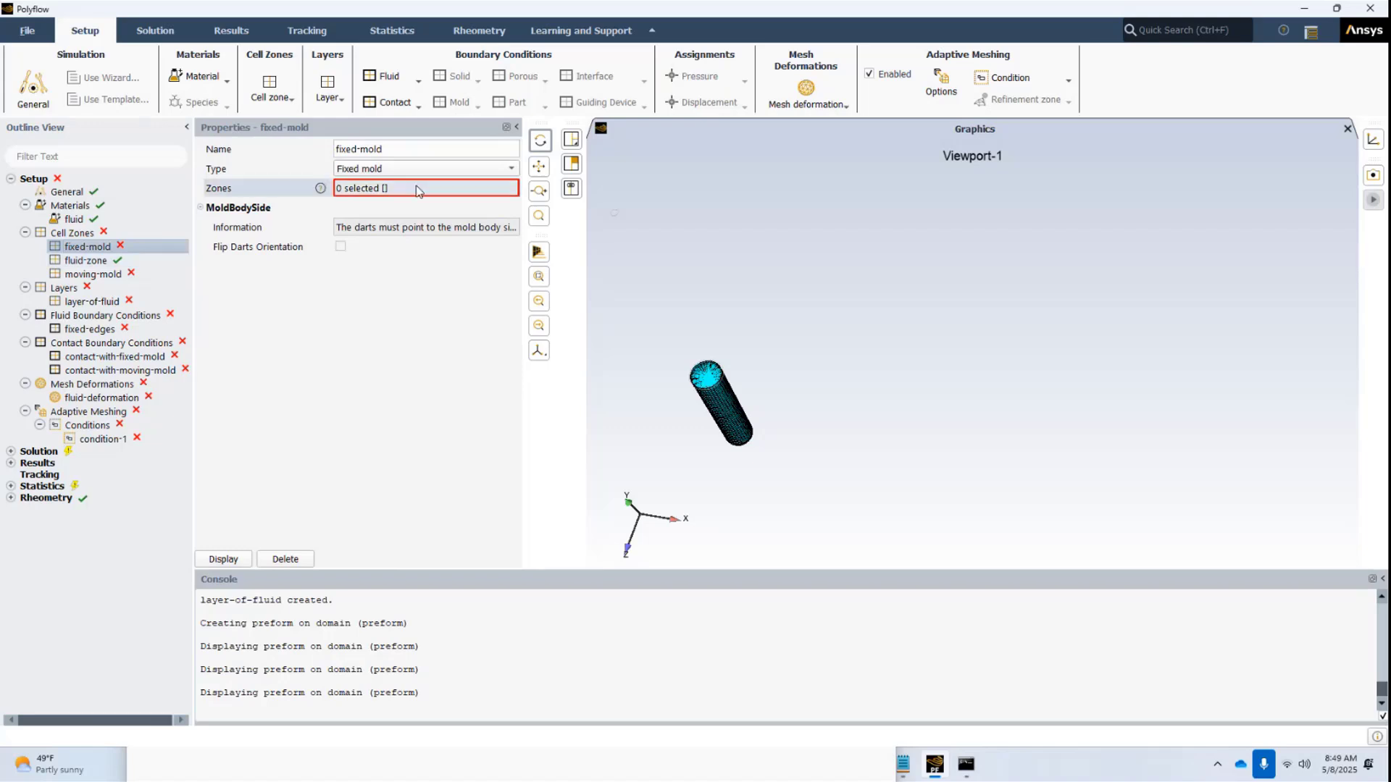
left_click(489, 187)
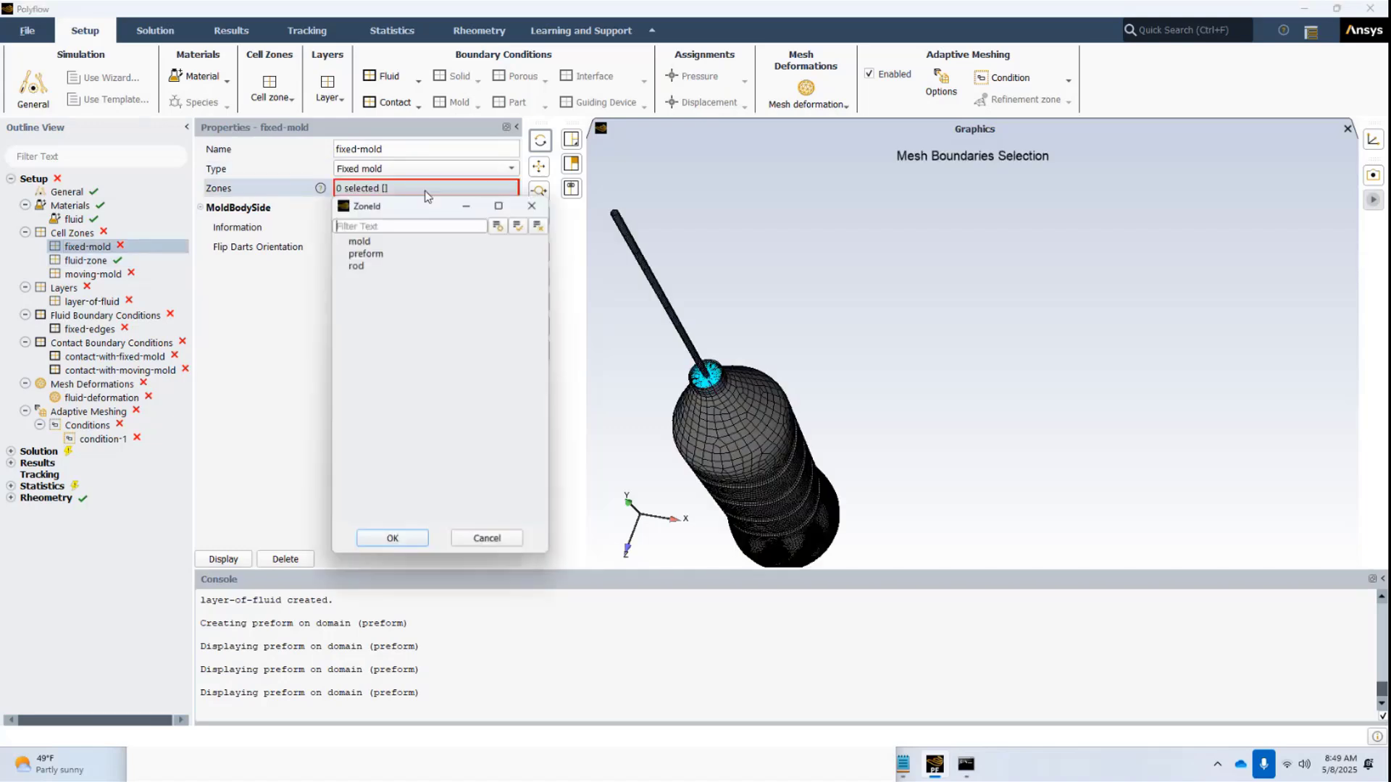
left_click(375, 244)
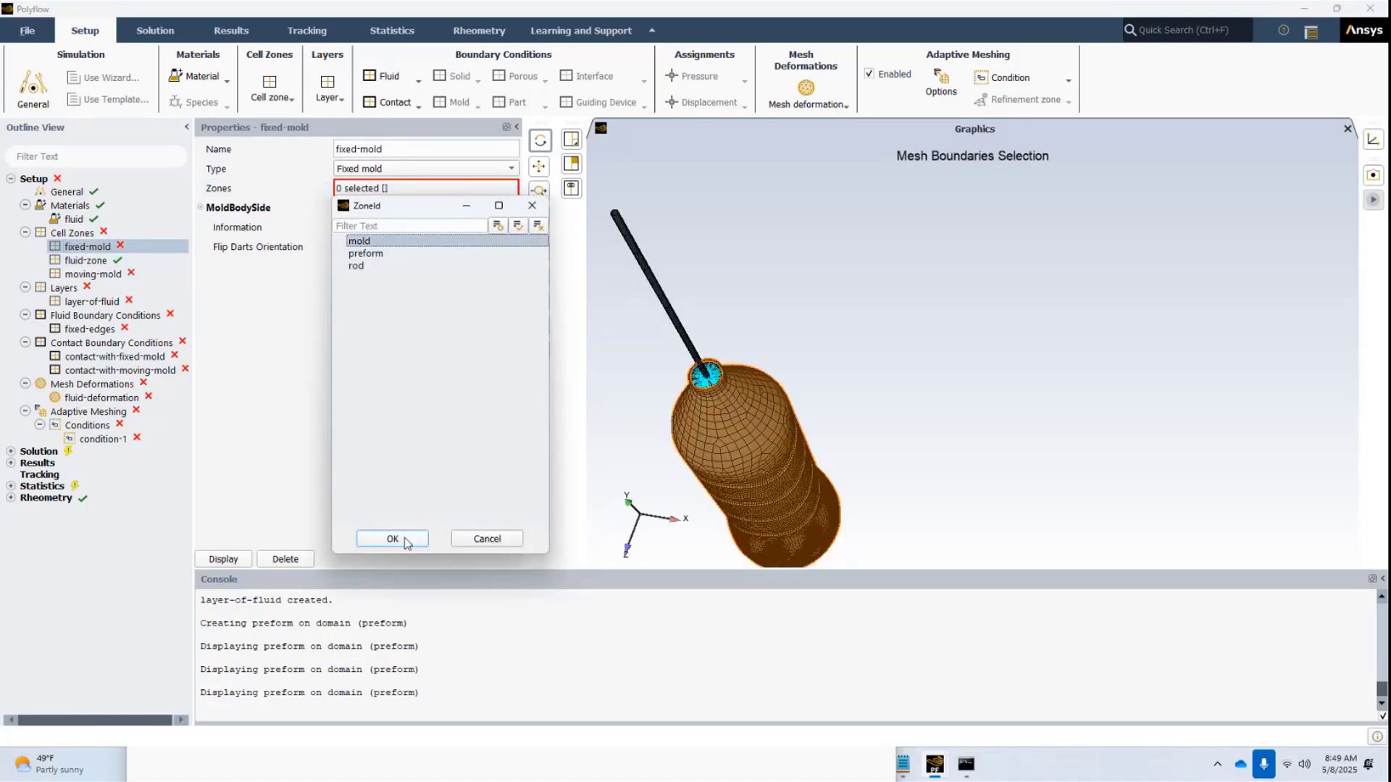
left_click(394, 538)
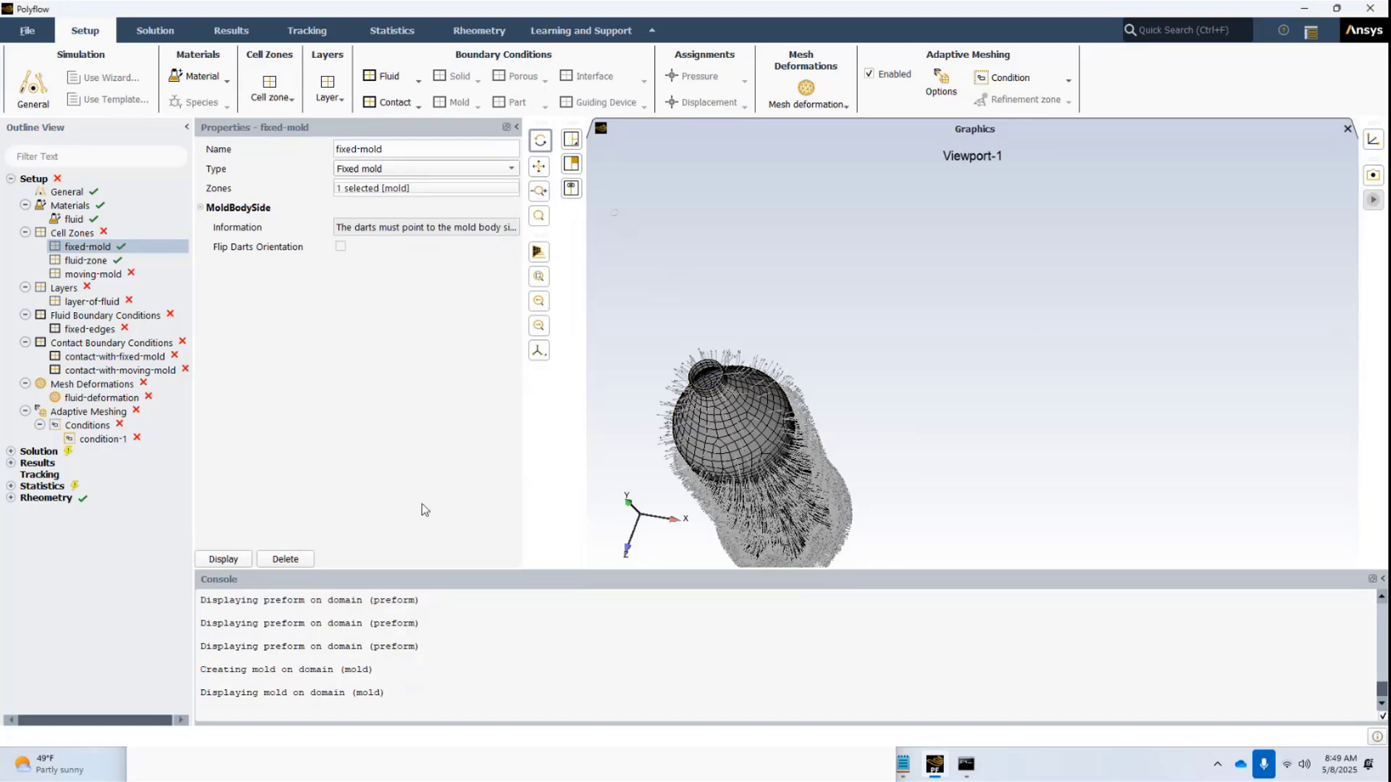
scroll(784, 420, "down", 1)
scroll(784, 419, "up", 2)
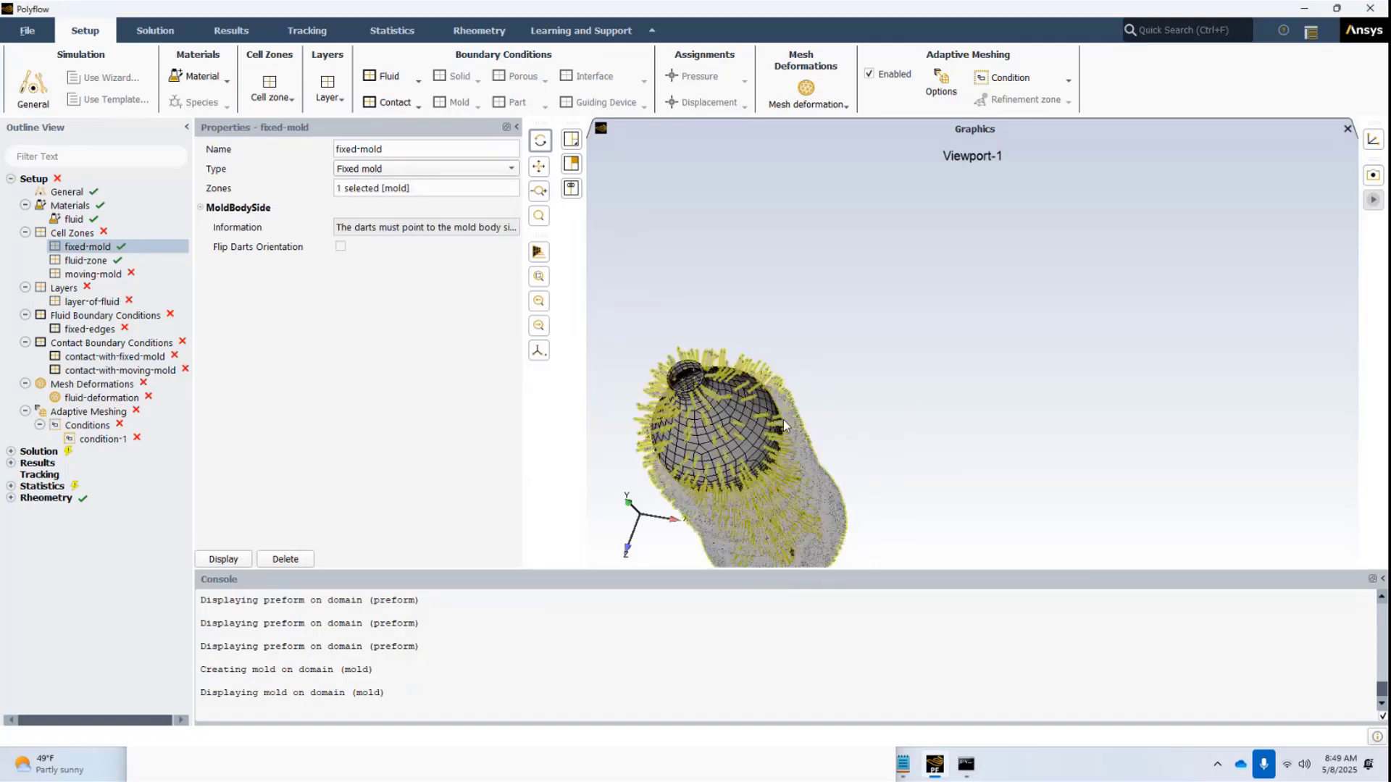
middle_click_drag(876, 376, 923, 263)
scroll(777, 266, "up", 2)
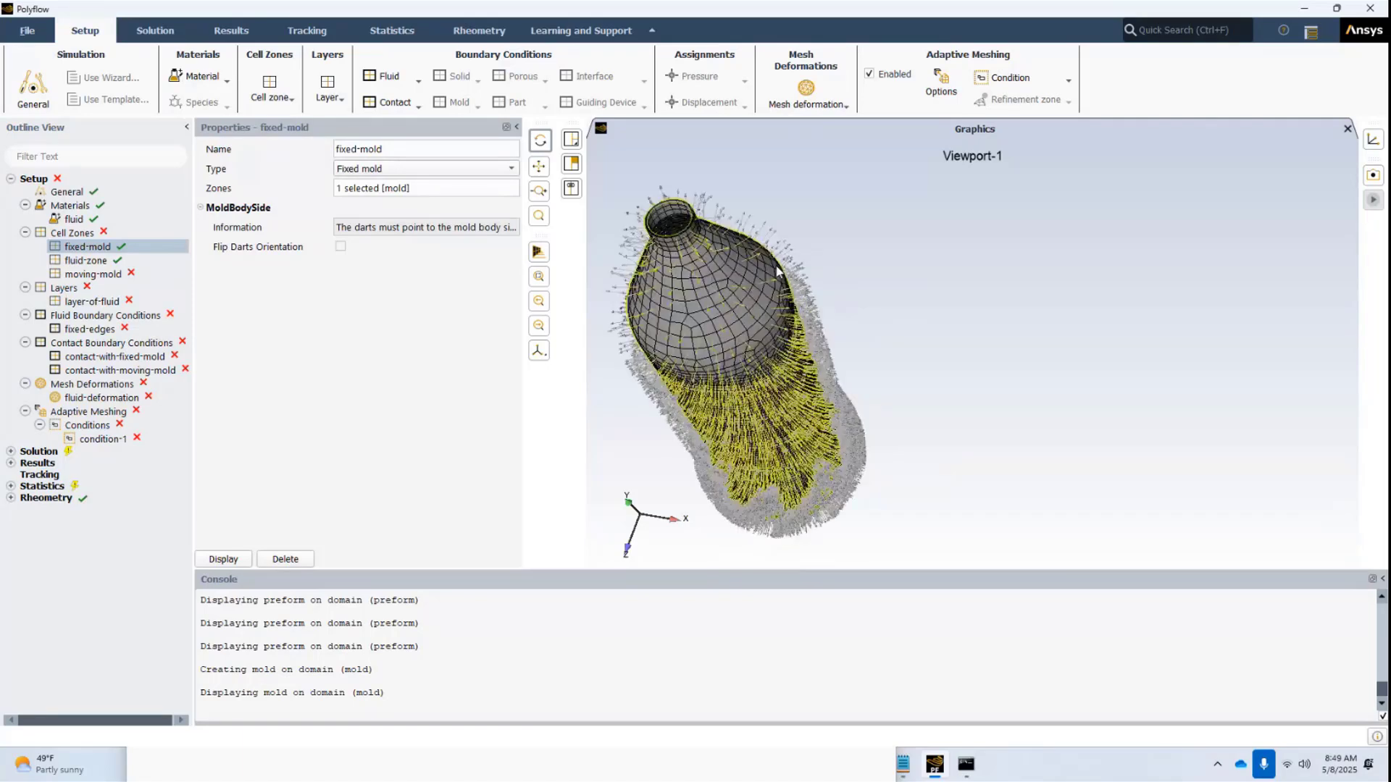
scroll(777, 271, "up", 2)
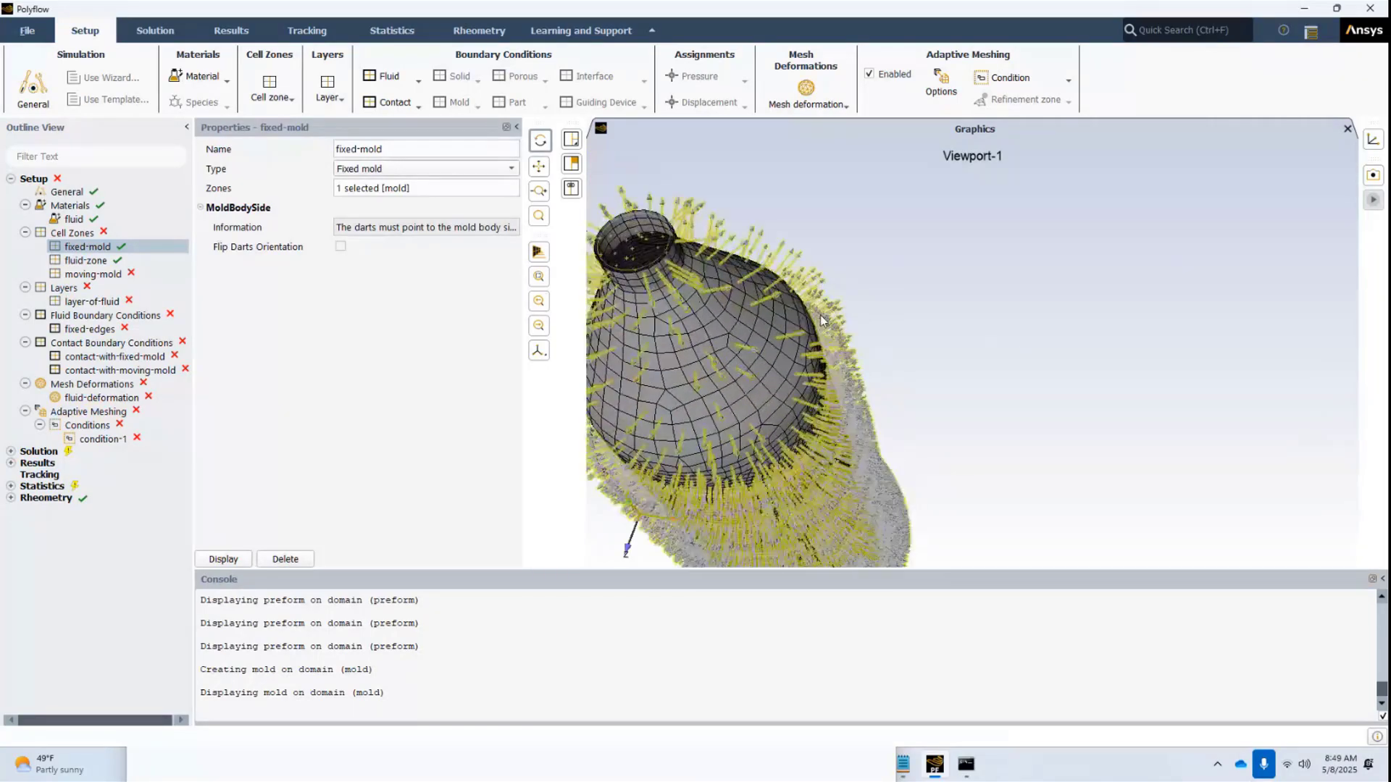
left_click_drag(880, 295, 951, 295)
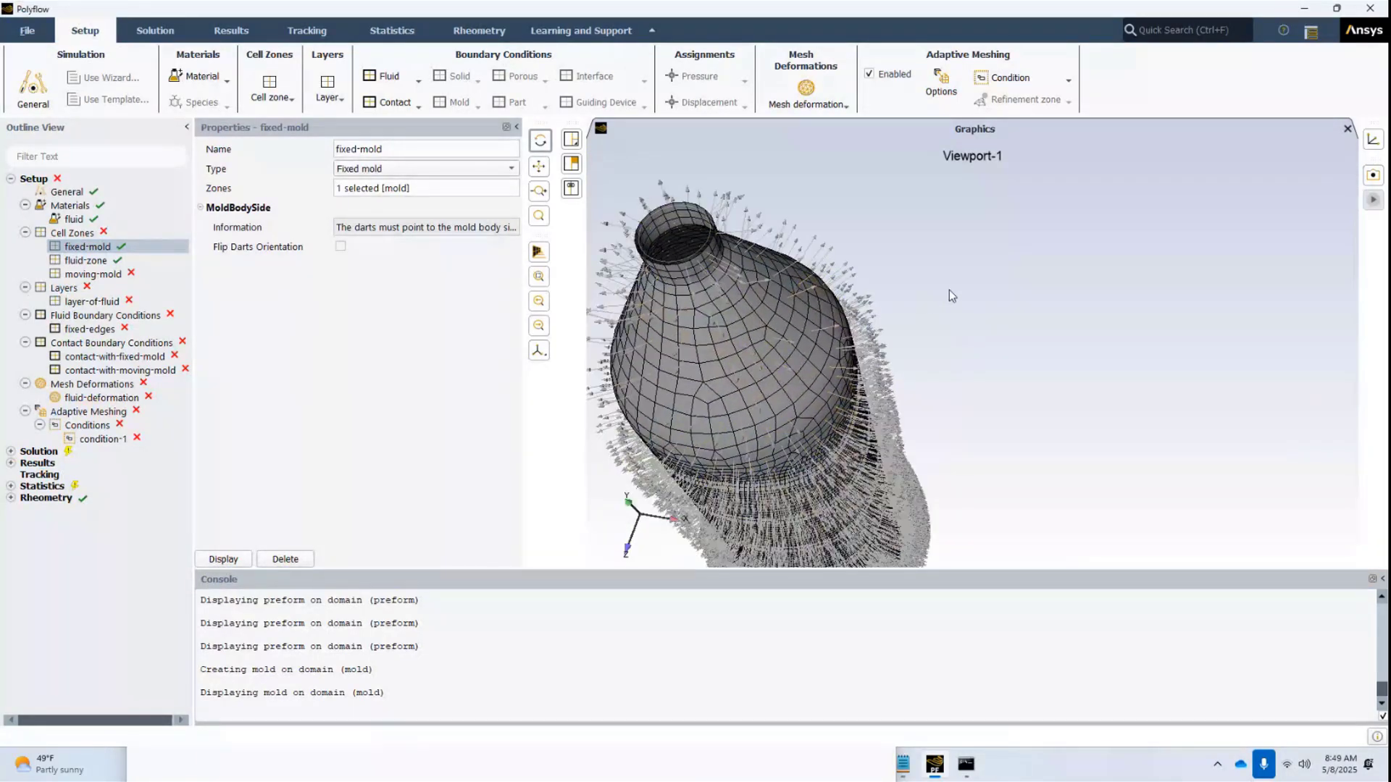
left_click(230, 559)
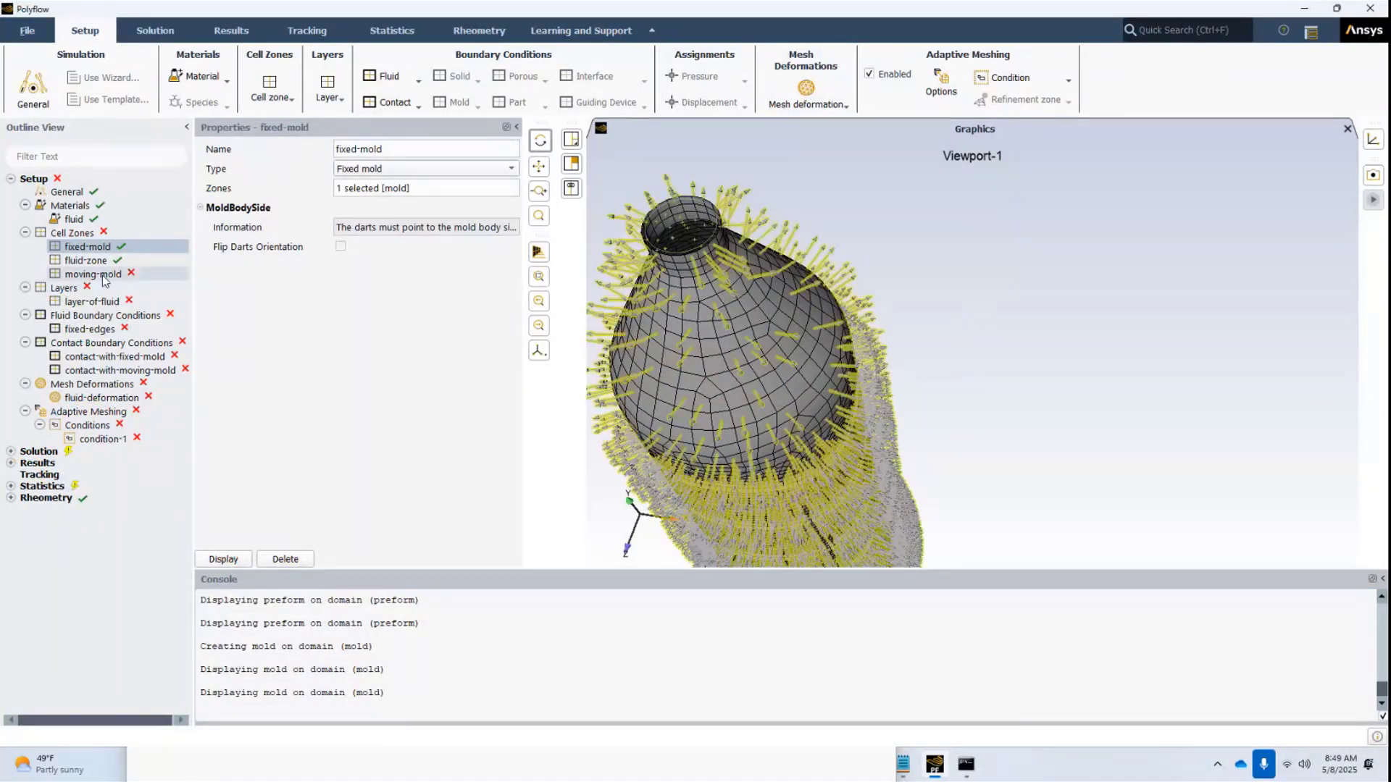
Assign the rod zone to the moving-mold cell zone and flip its darts orientation
left_click(102, 278)
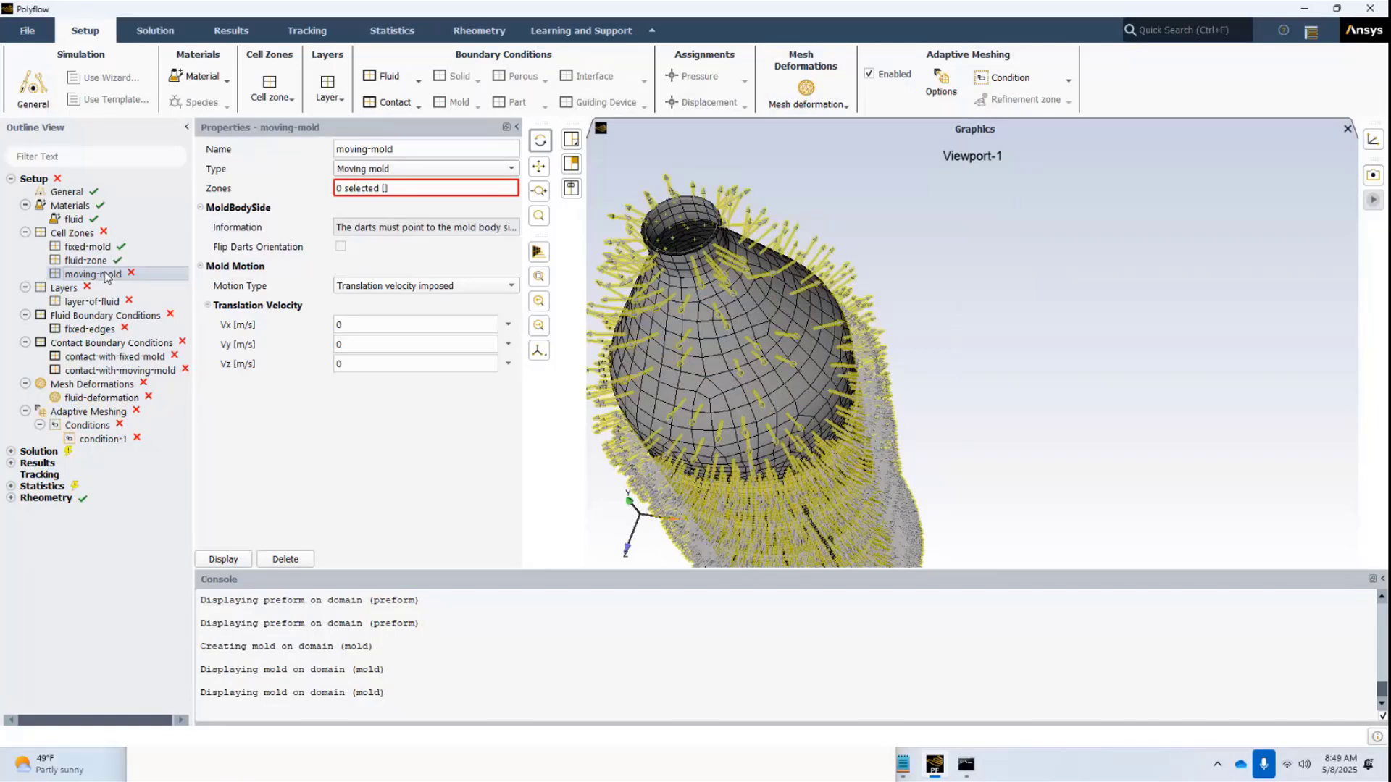
left_click(376, 189)
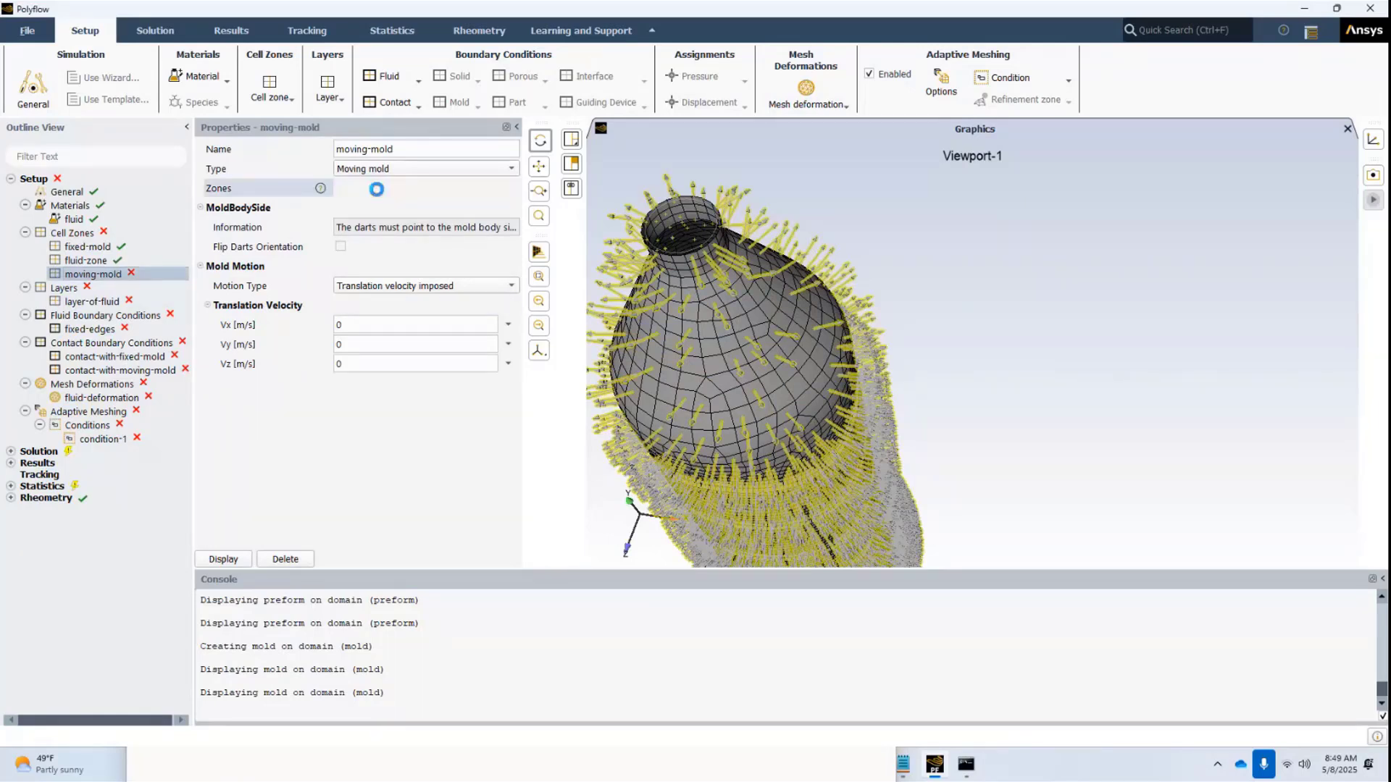
left_click(359, 266)
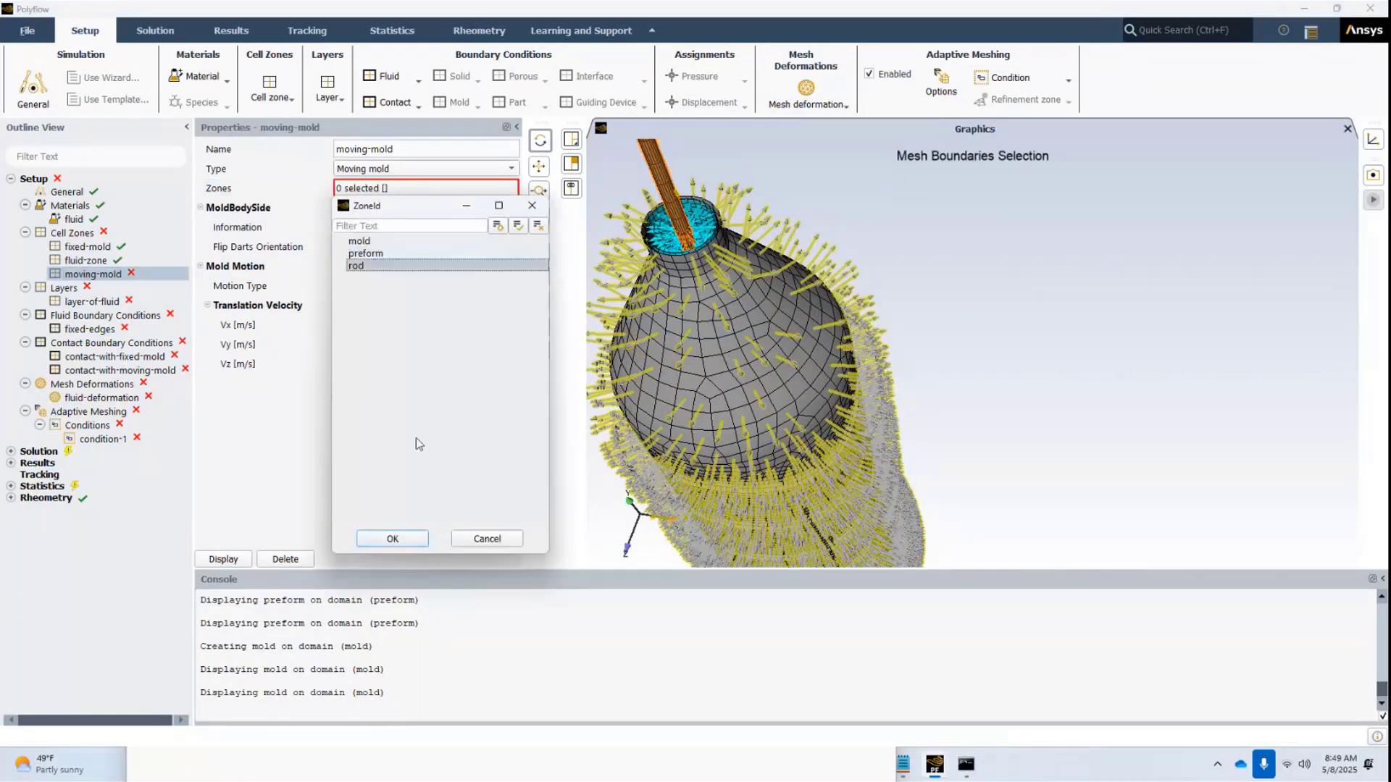
left_click(414, 534)
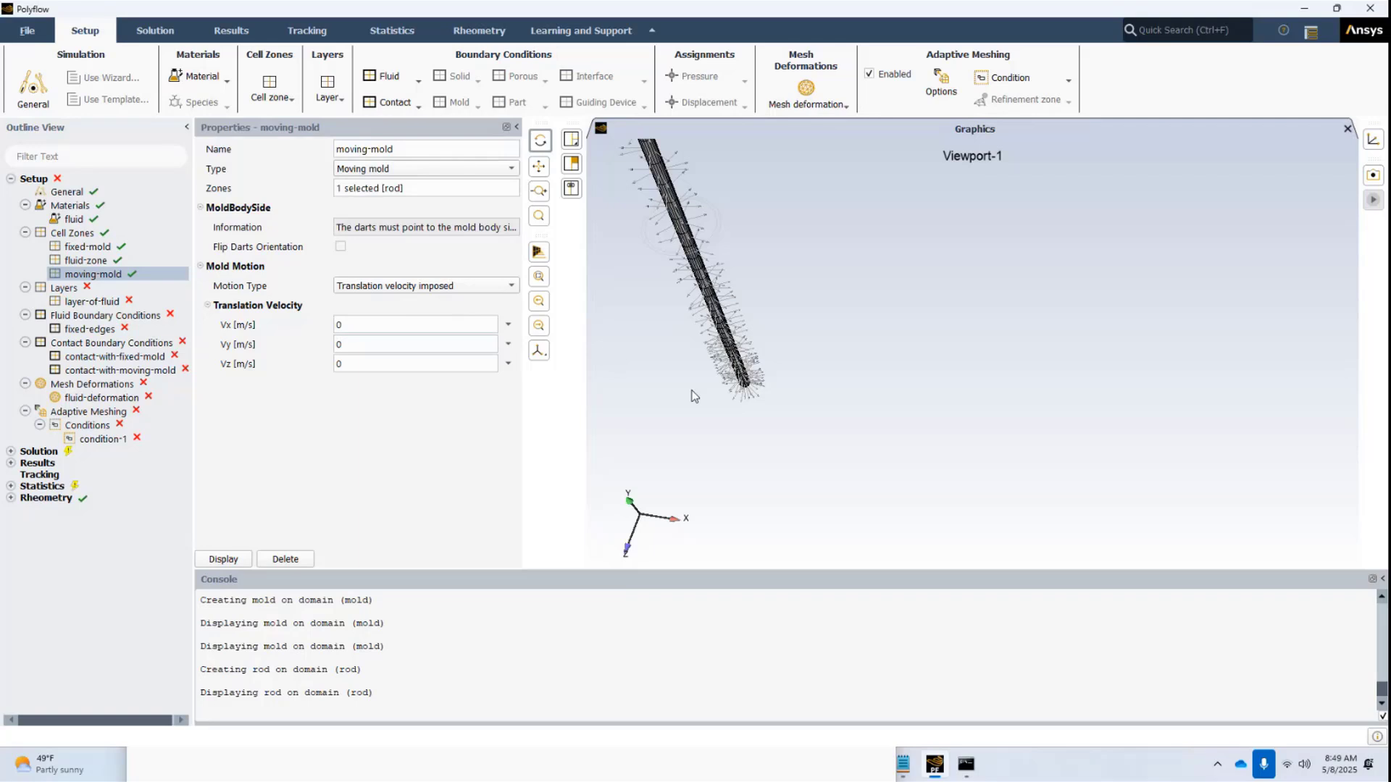
left_click_drag(692, 395, 467, 321)
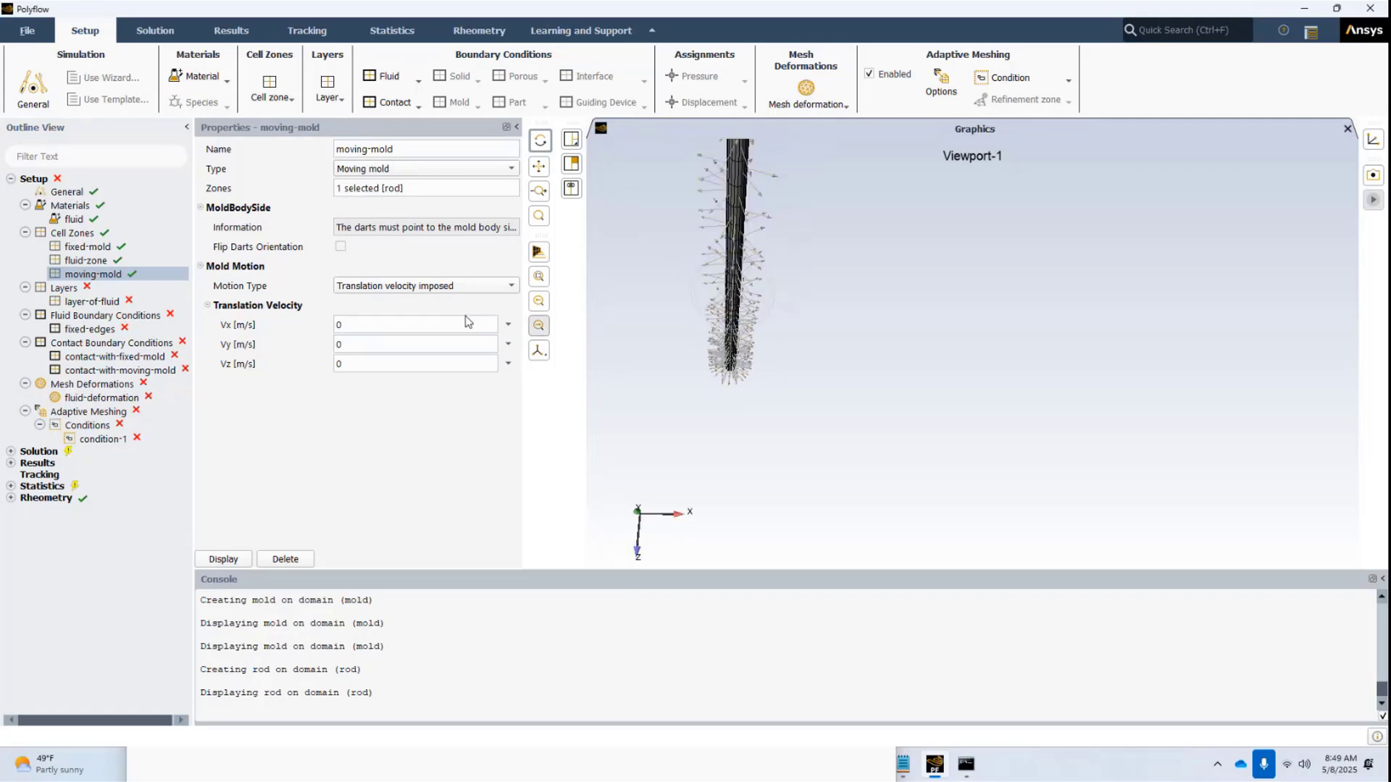
left_click(341, 246)
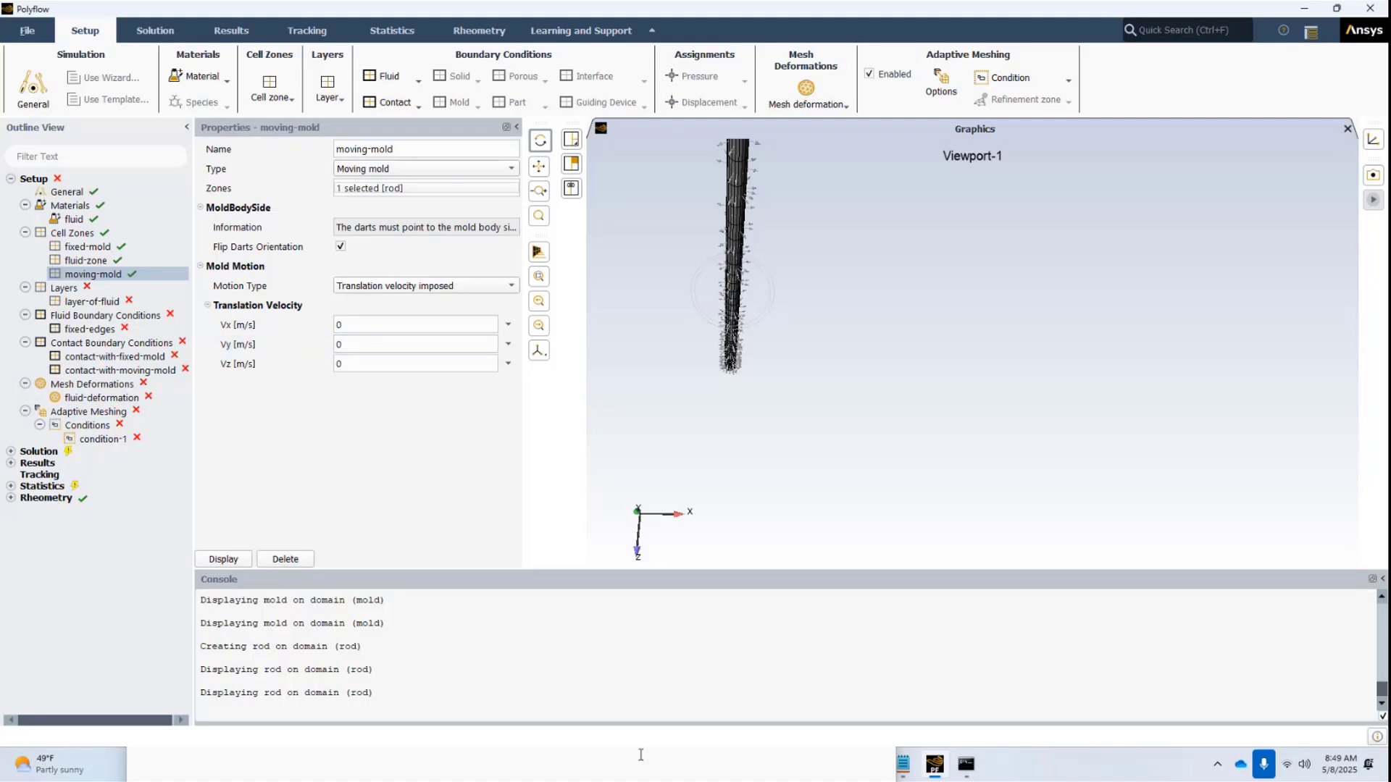
Set the moving mold's Vy translation velocity to the expression IF(time <= 0.8, -0.246, IF(time >= 0.85, 0., -0.246+(0.+0.246)/(0.85-0.8)*(time-0.8))) from the notes
left_click(903, 765)
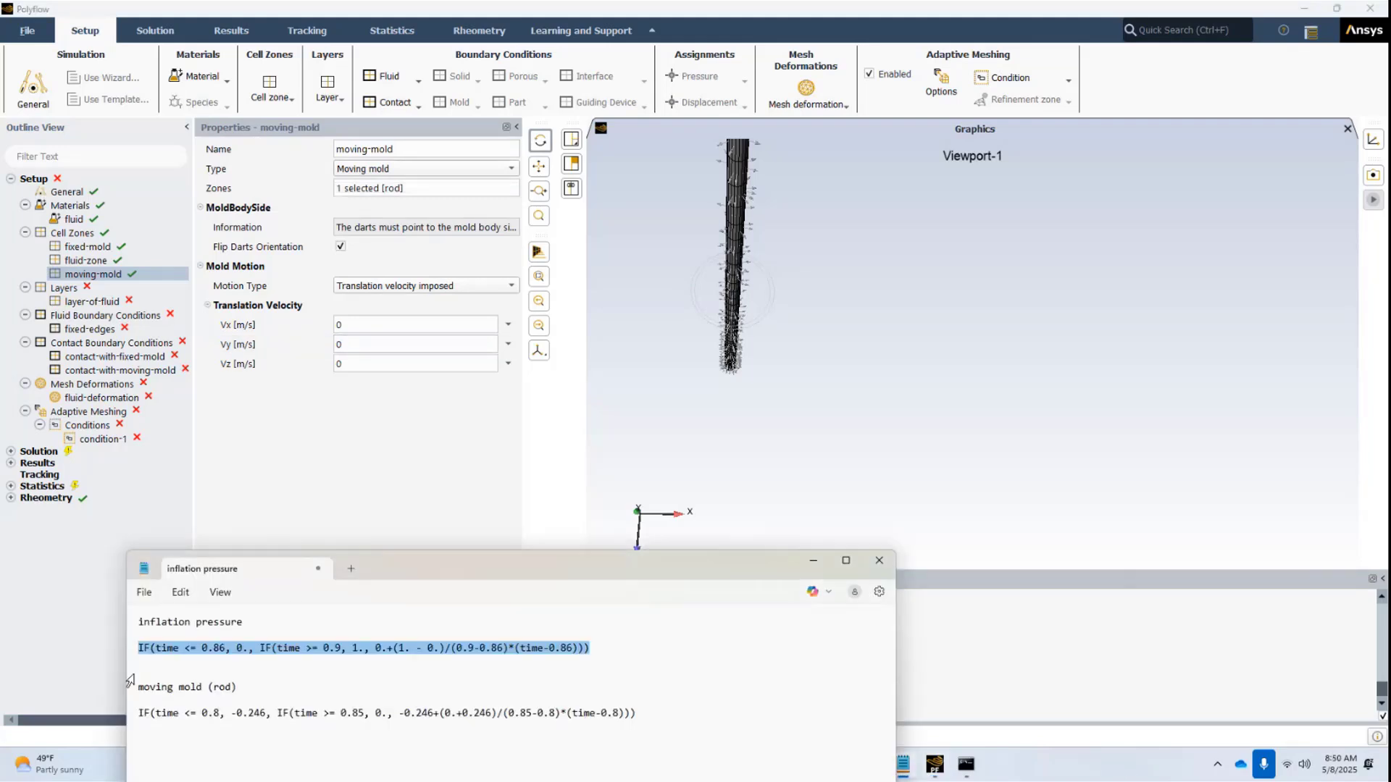
left_click_drag(138, 714, 638, 711)
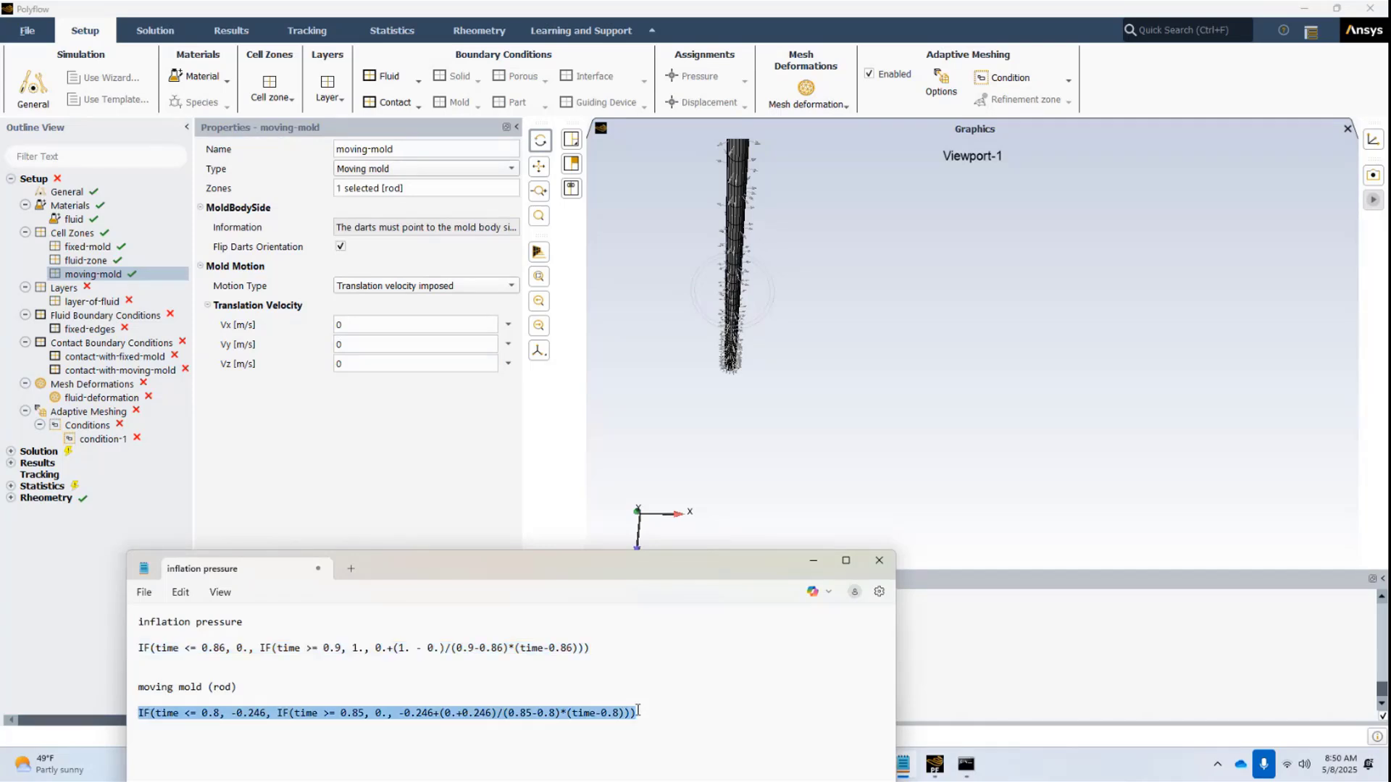
left_click(837, 448)
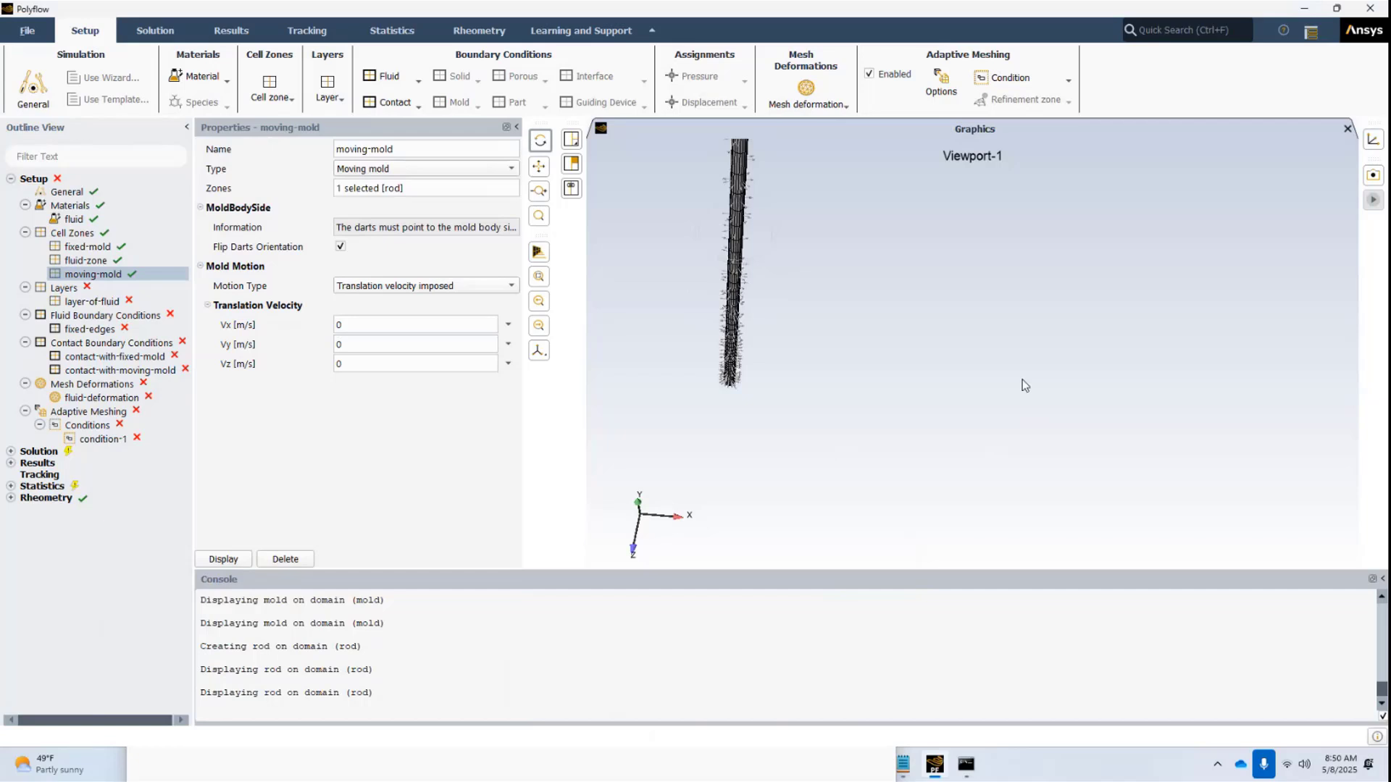
left_click(509, 344)
left_click(442, 354)
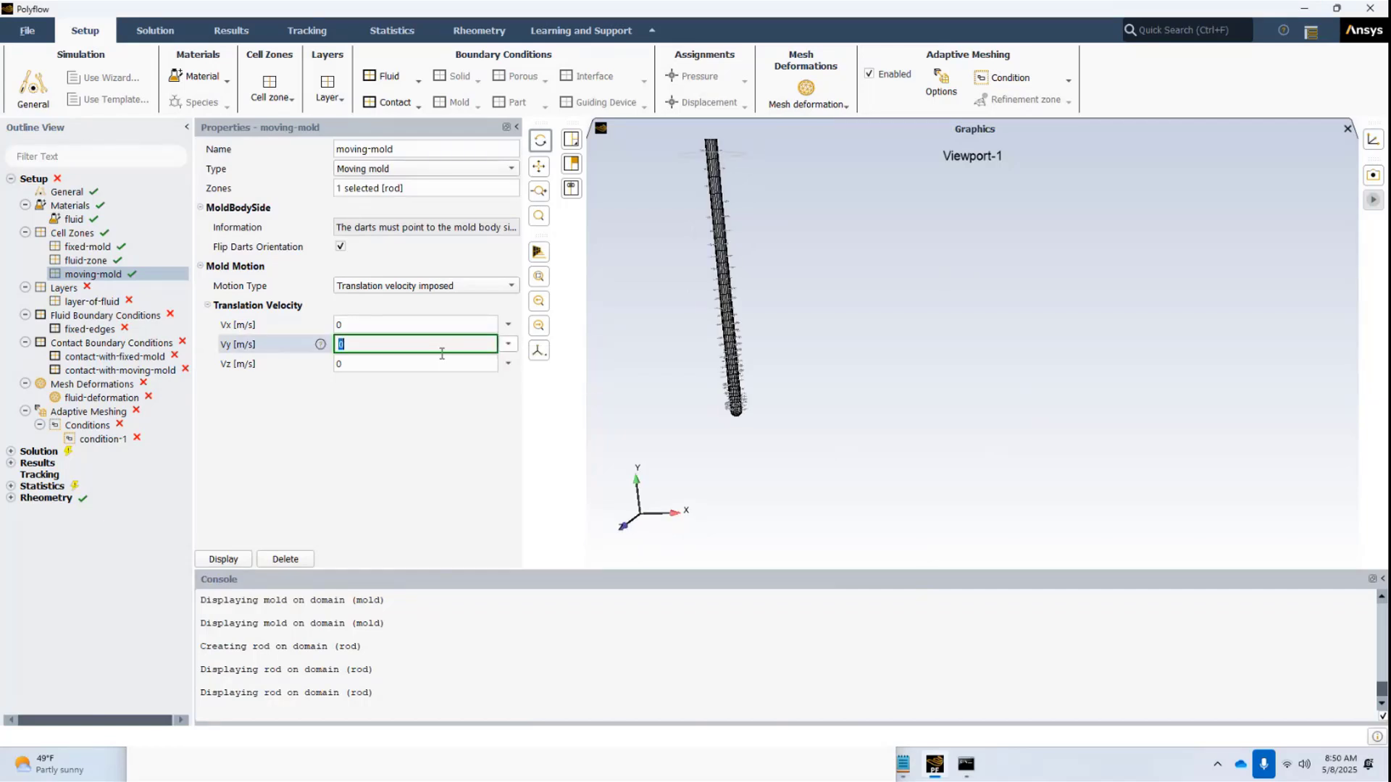
key("ctrl+v")
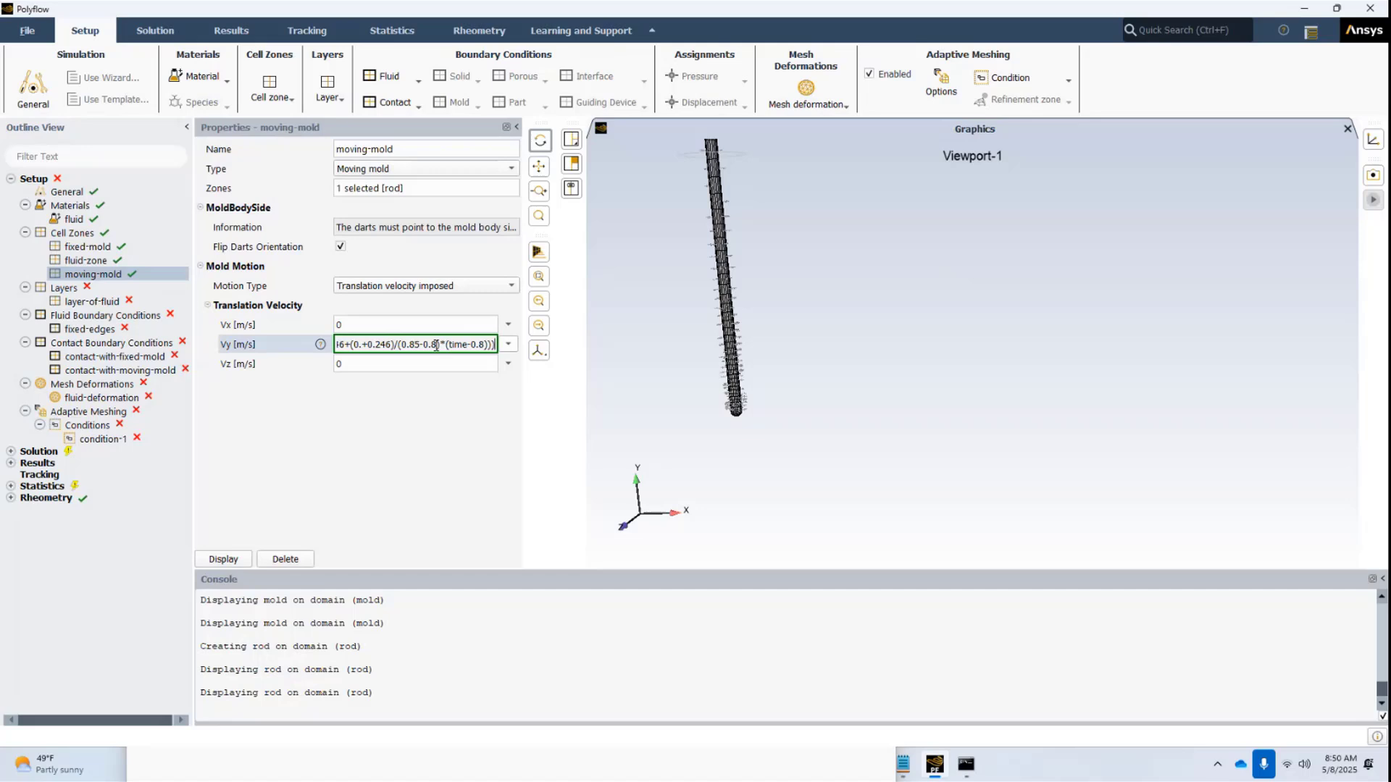
left_click(227, 559)
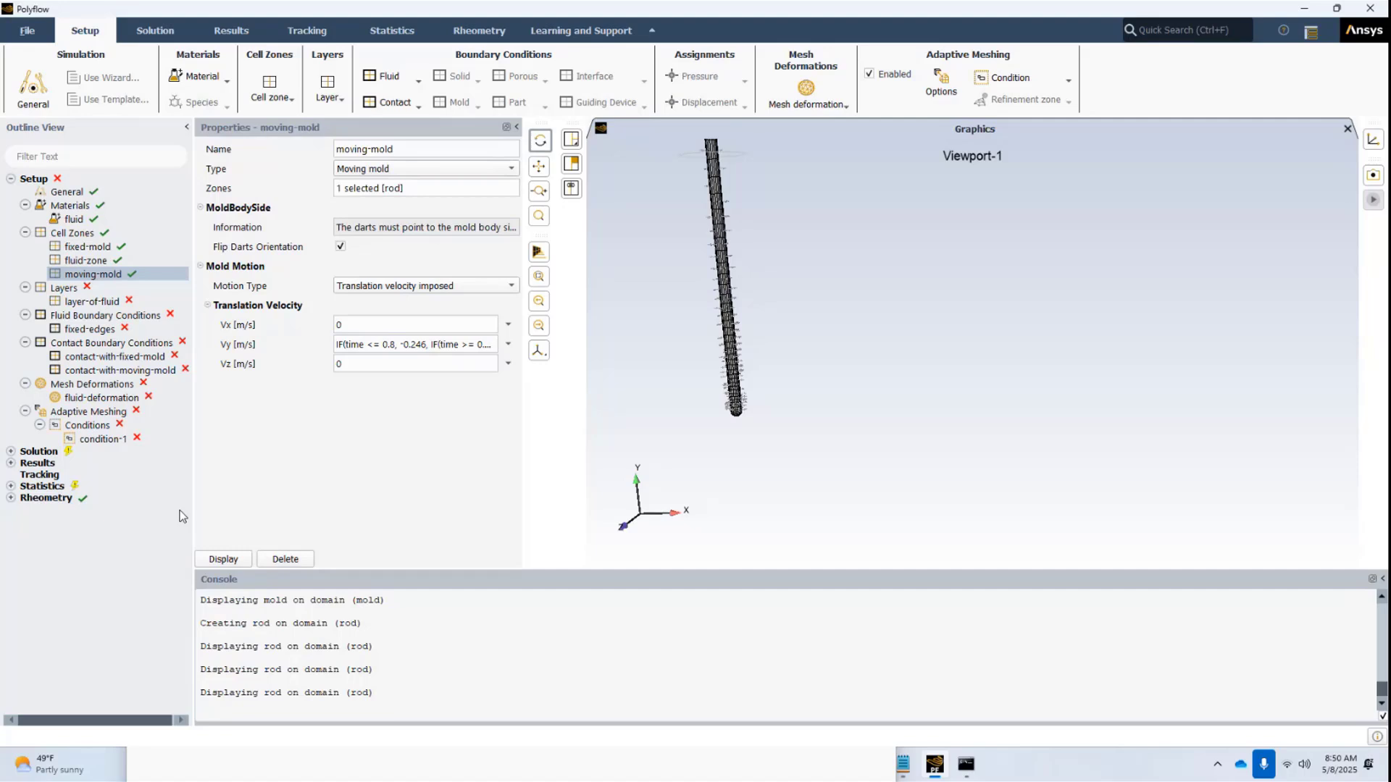
Assign the preform zone to layer-of-fluid, set its thickness coefficient A to 0.005 m, and display the layer
left_click(95, 302)
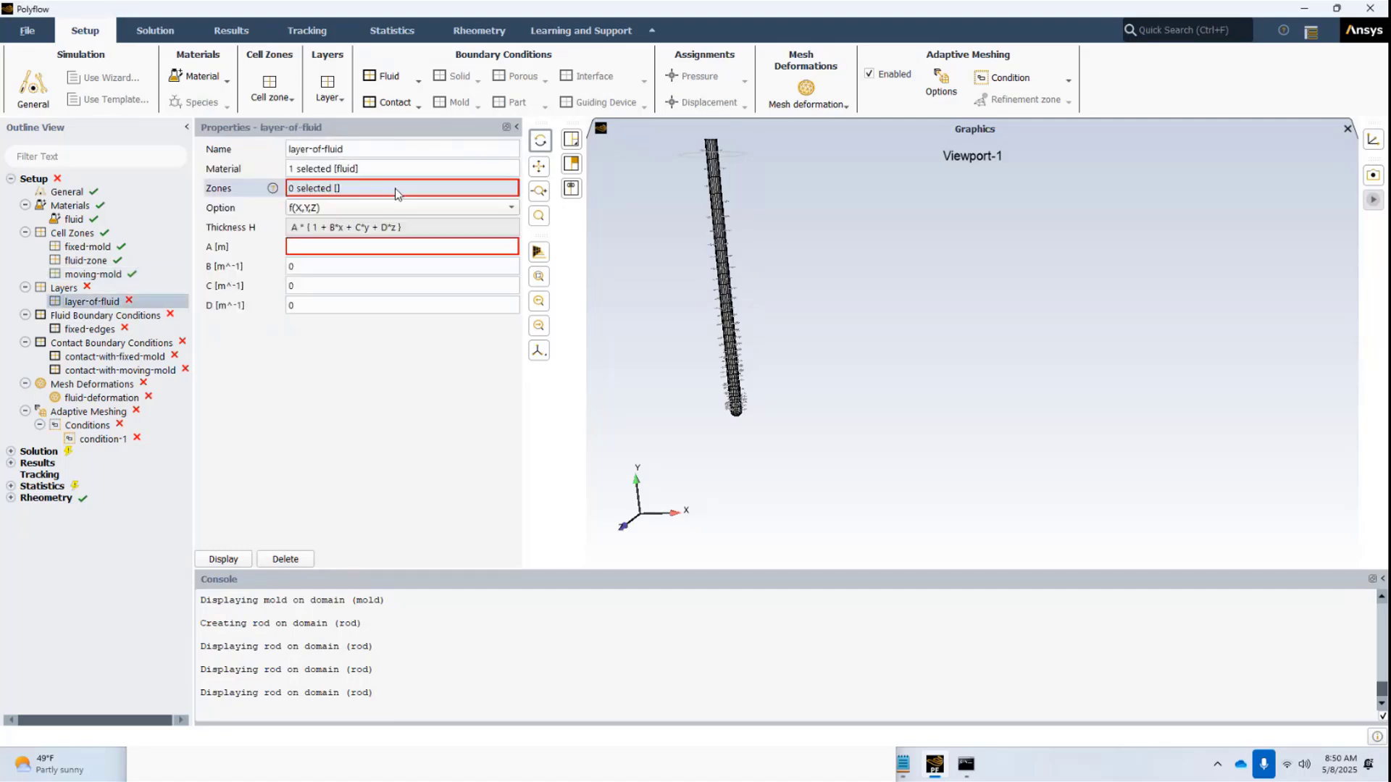
left_click(394, 191)
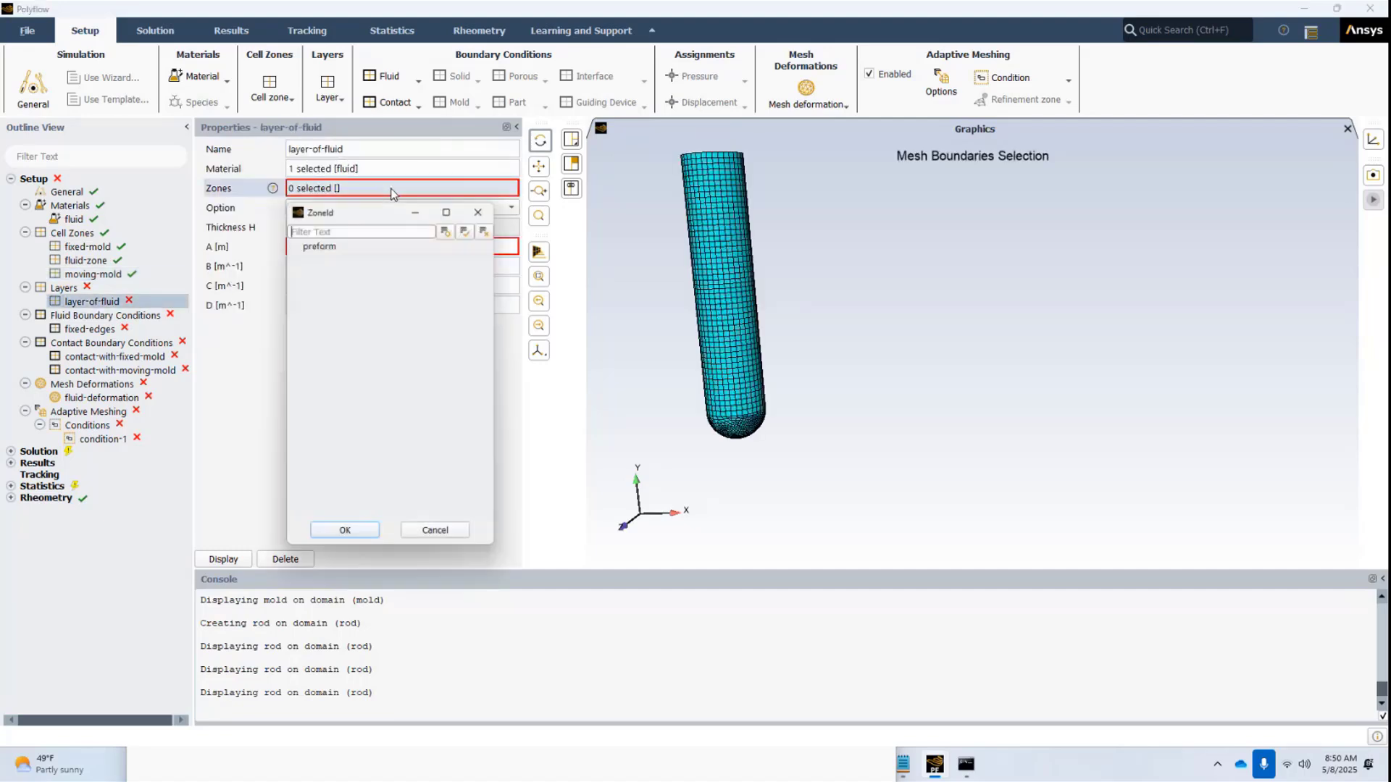
left_click(340, 246)
left_click(345, 540)
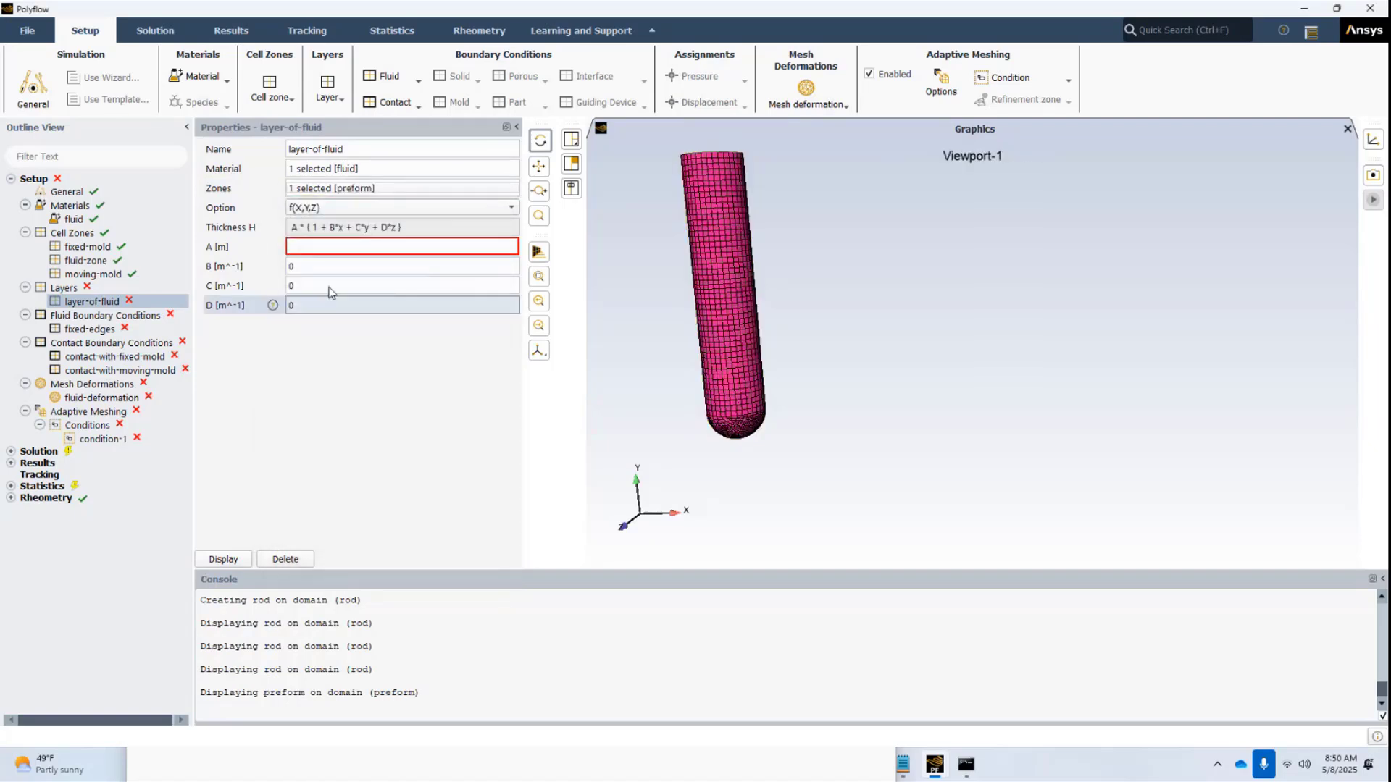
left_click(343, 246)
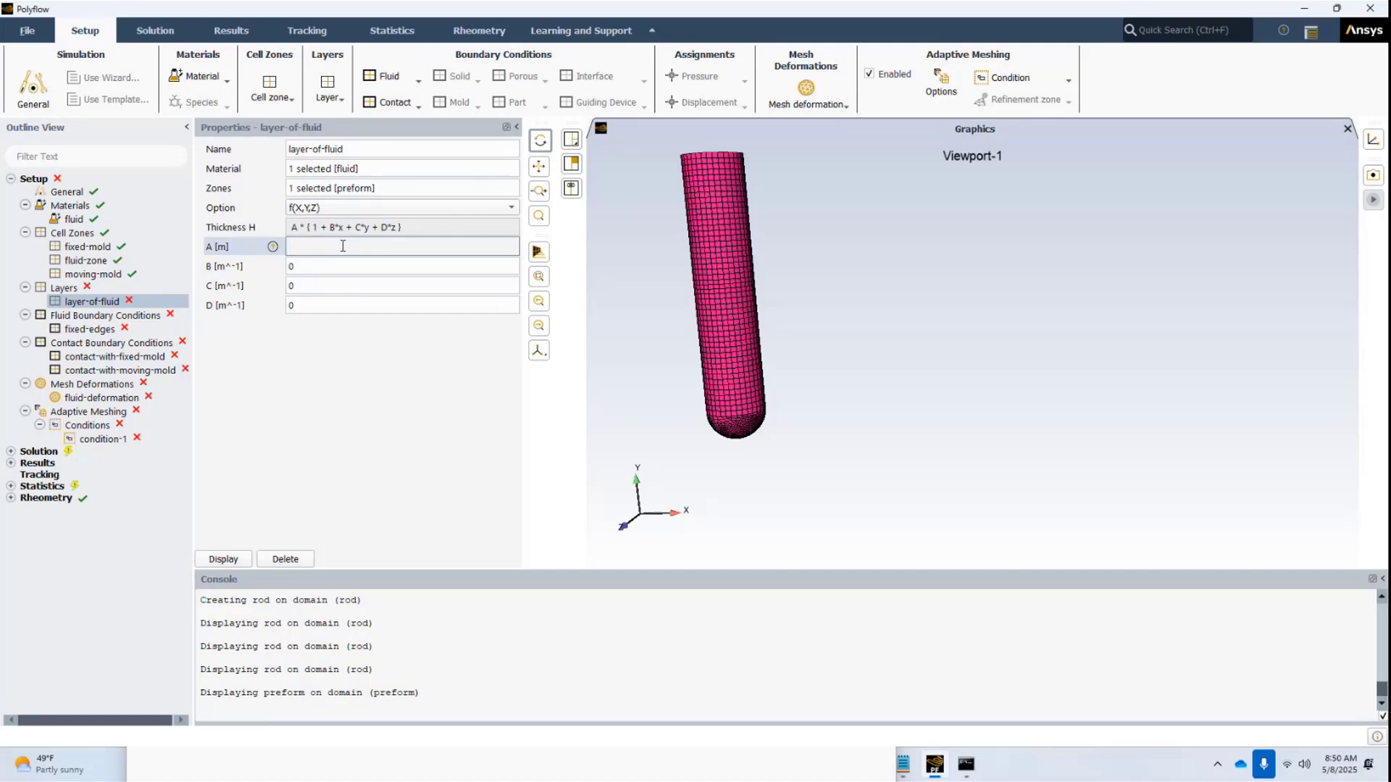
left_click(343, 246)
type("0.005")
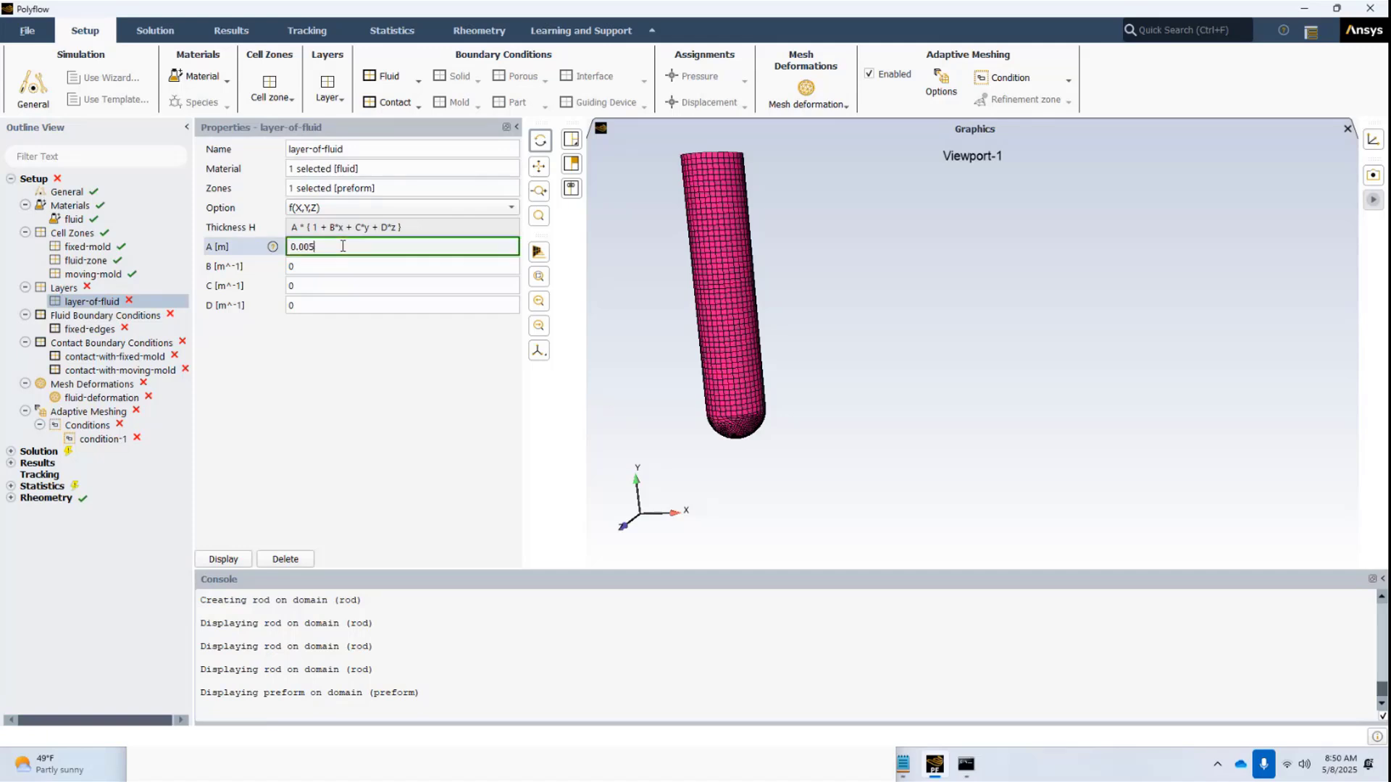
left_click(224, 559)
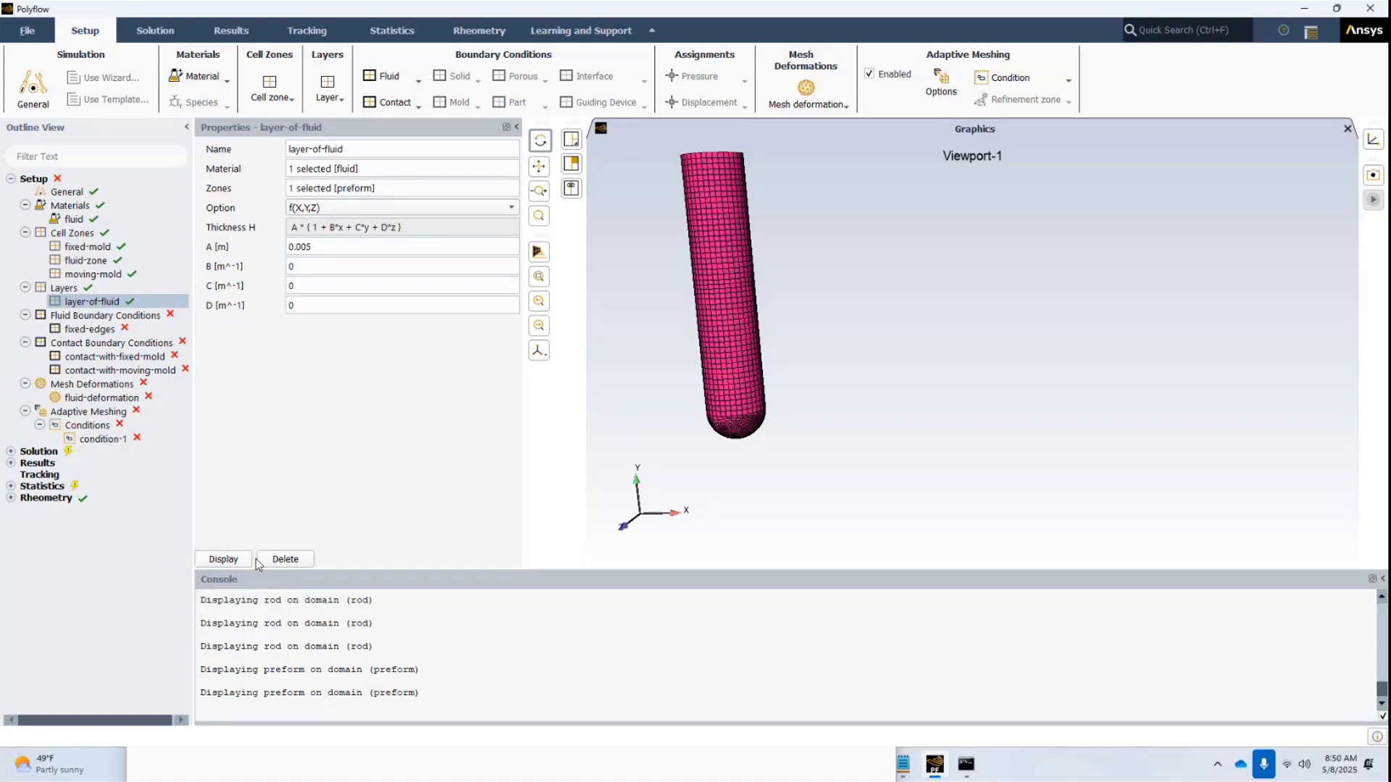
Assign the preformedge boundary zone to the fixed-edges zero-velocity fluid boundary condition
left_click(98, 331)
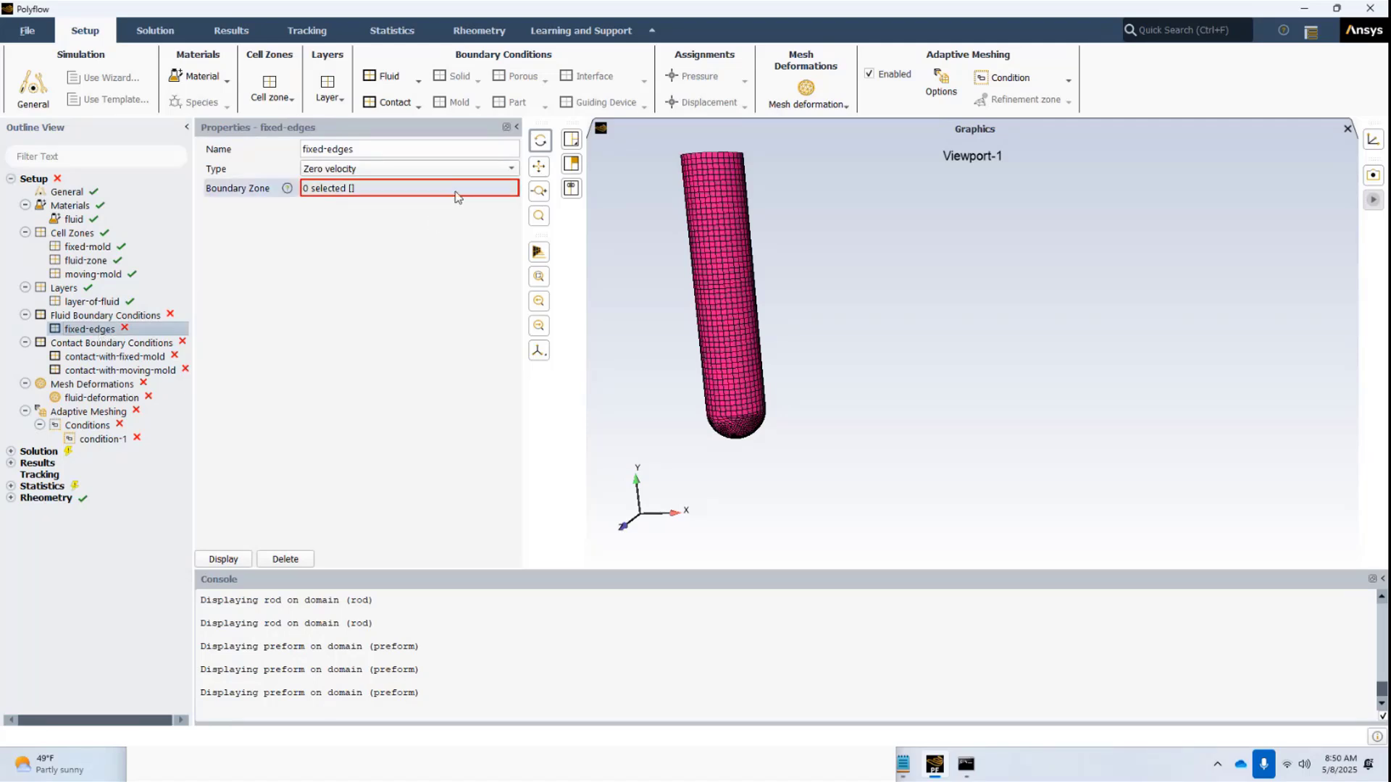
scroll(789, 159, "down", 3)
scroll(789, 159, "up", 1)
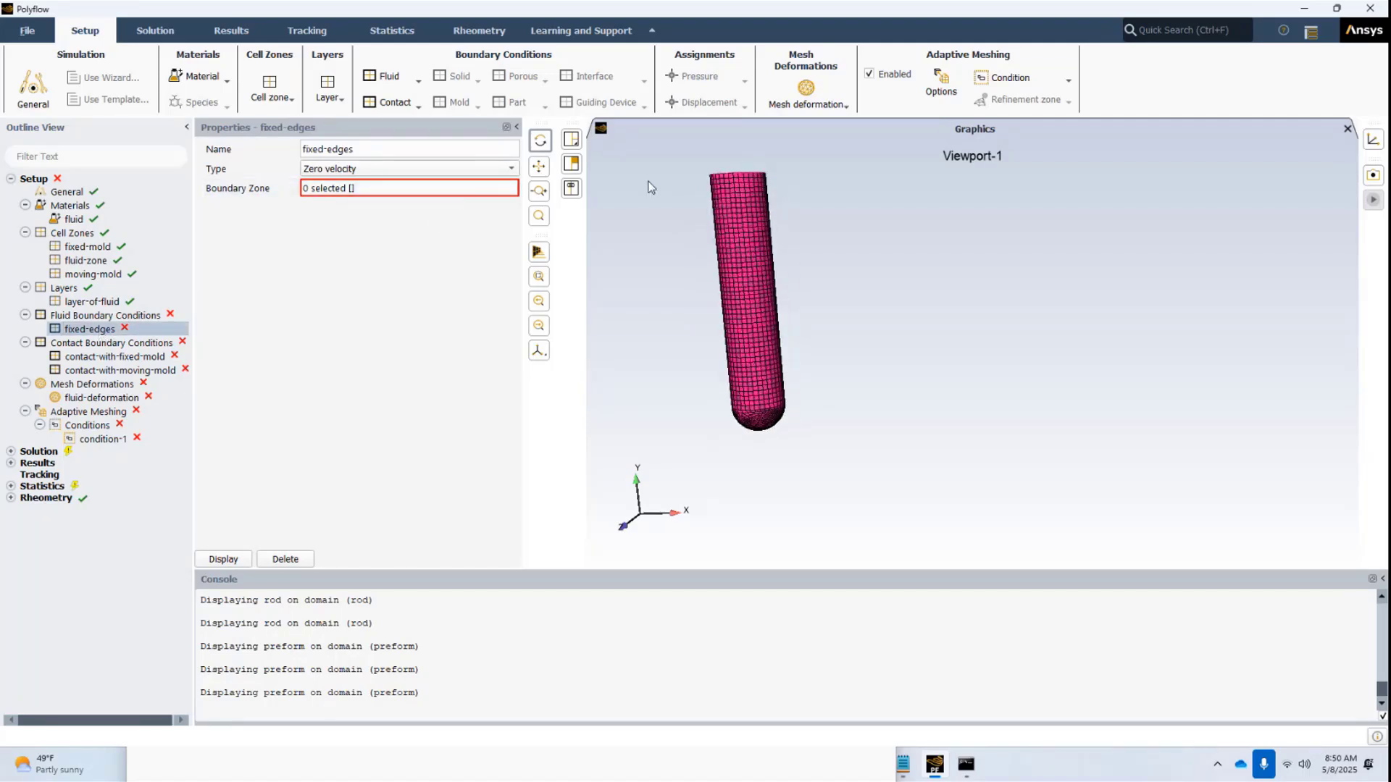
left_click(340, 187)
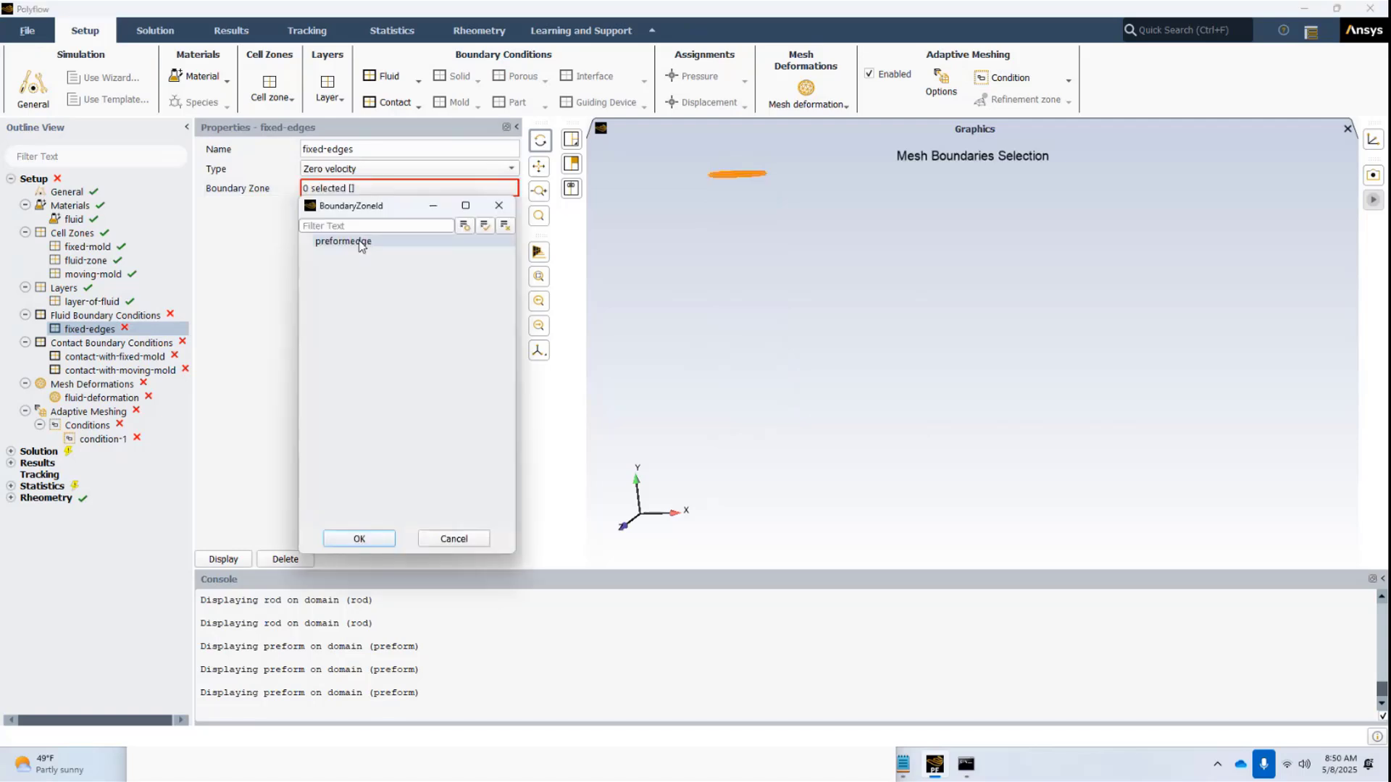
left_click(360, 244)
left_click(370, 537)
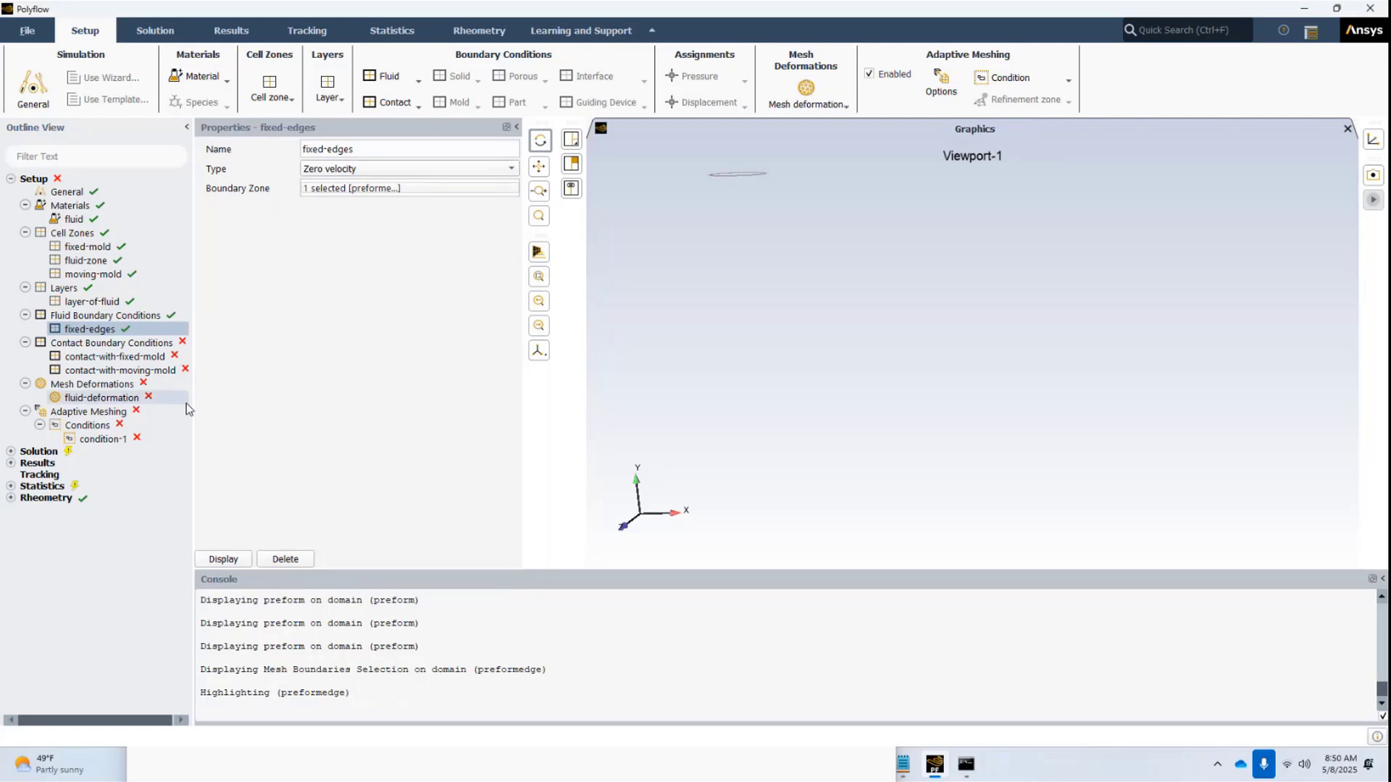
For contact-with-fixed-mold, assign preform as the fluid zone of contact and mold as the mold zone of contact
left_click(116, 357)
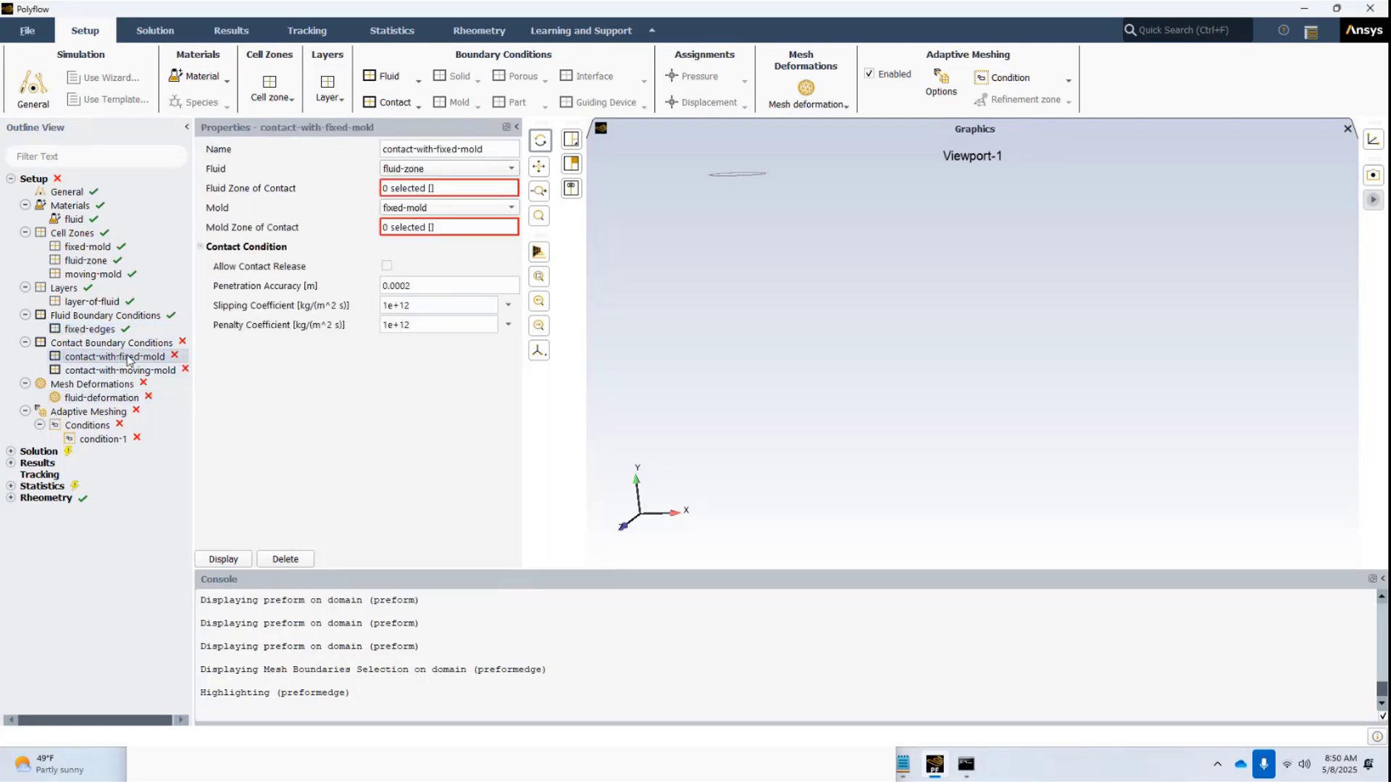
left_click(416, 190)
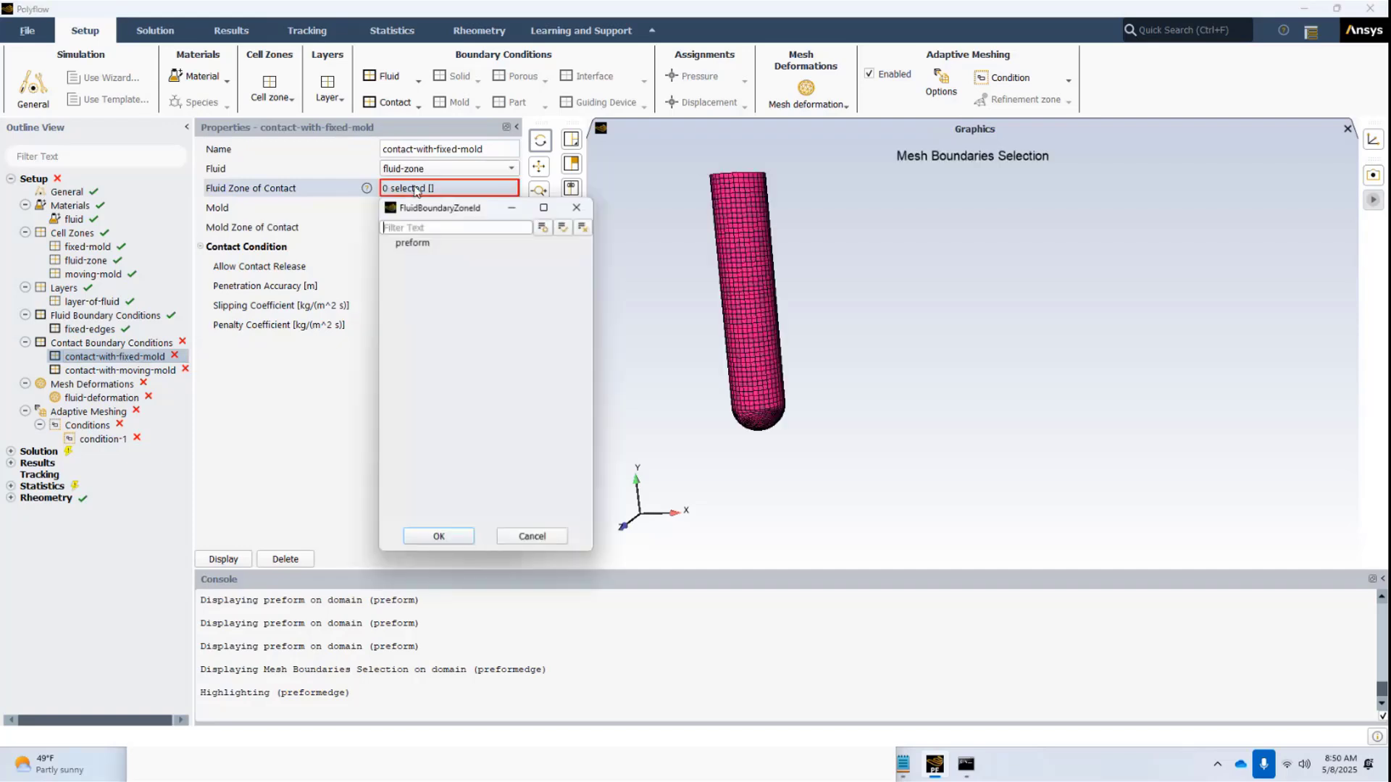
left_click(427, 247)
left_click(439, 538)
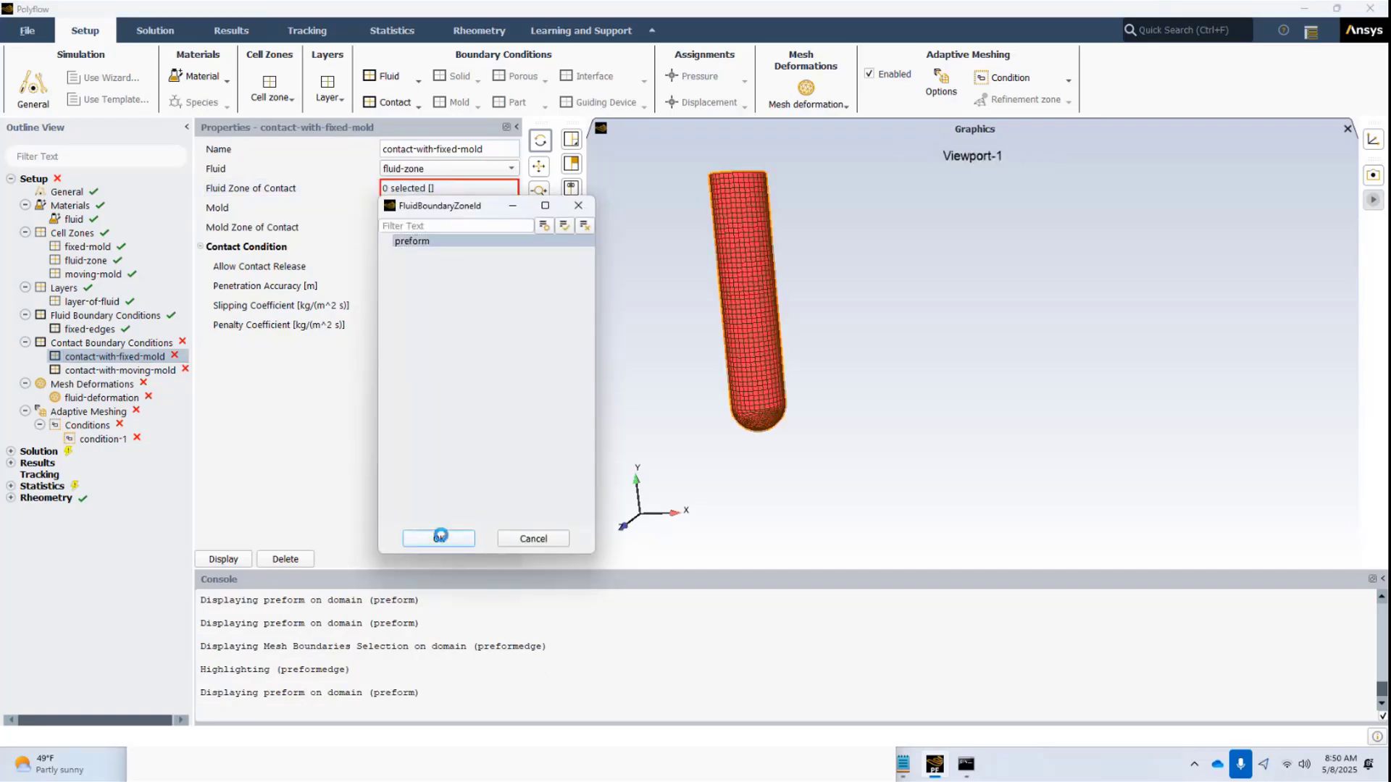
left_click(418, 231)
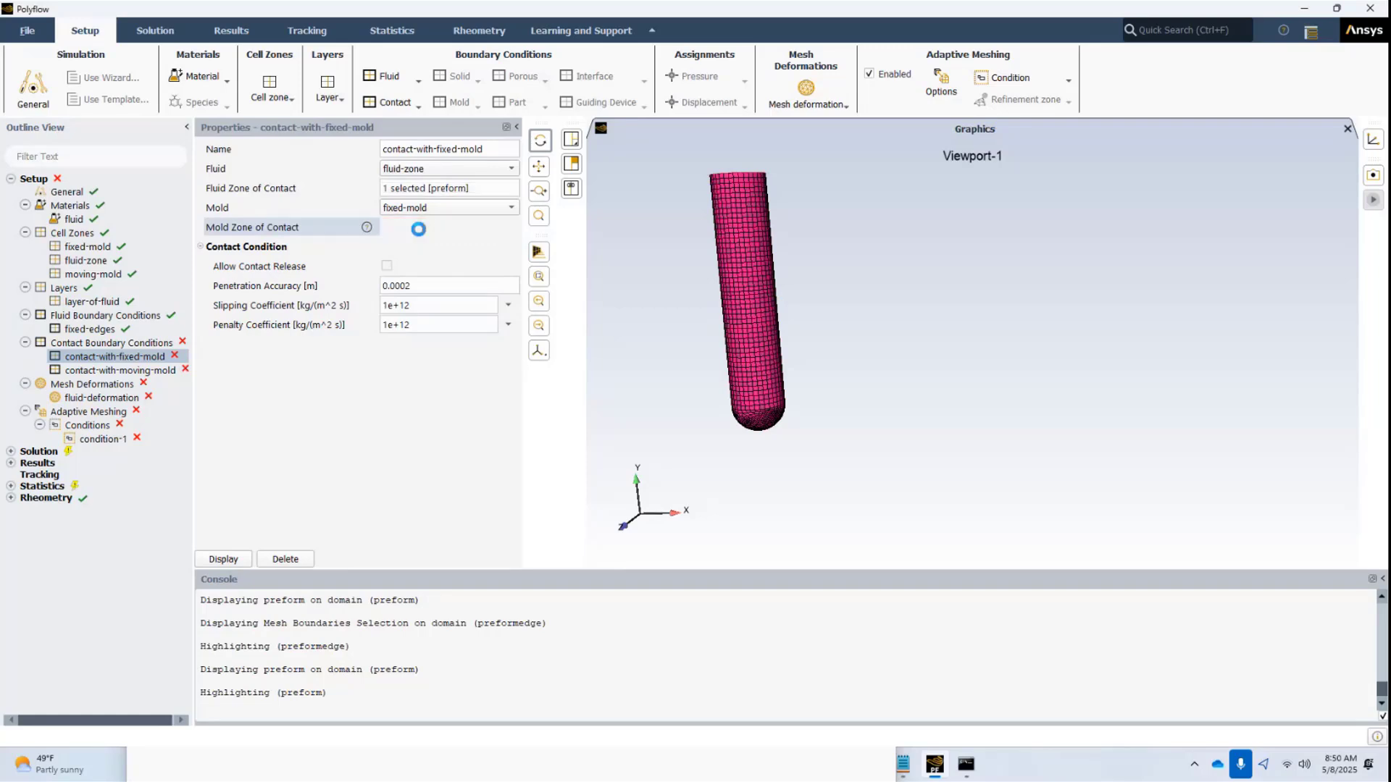
left_click(429, 279)
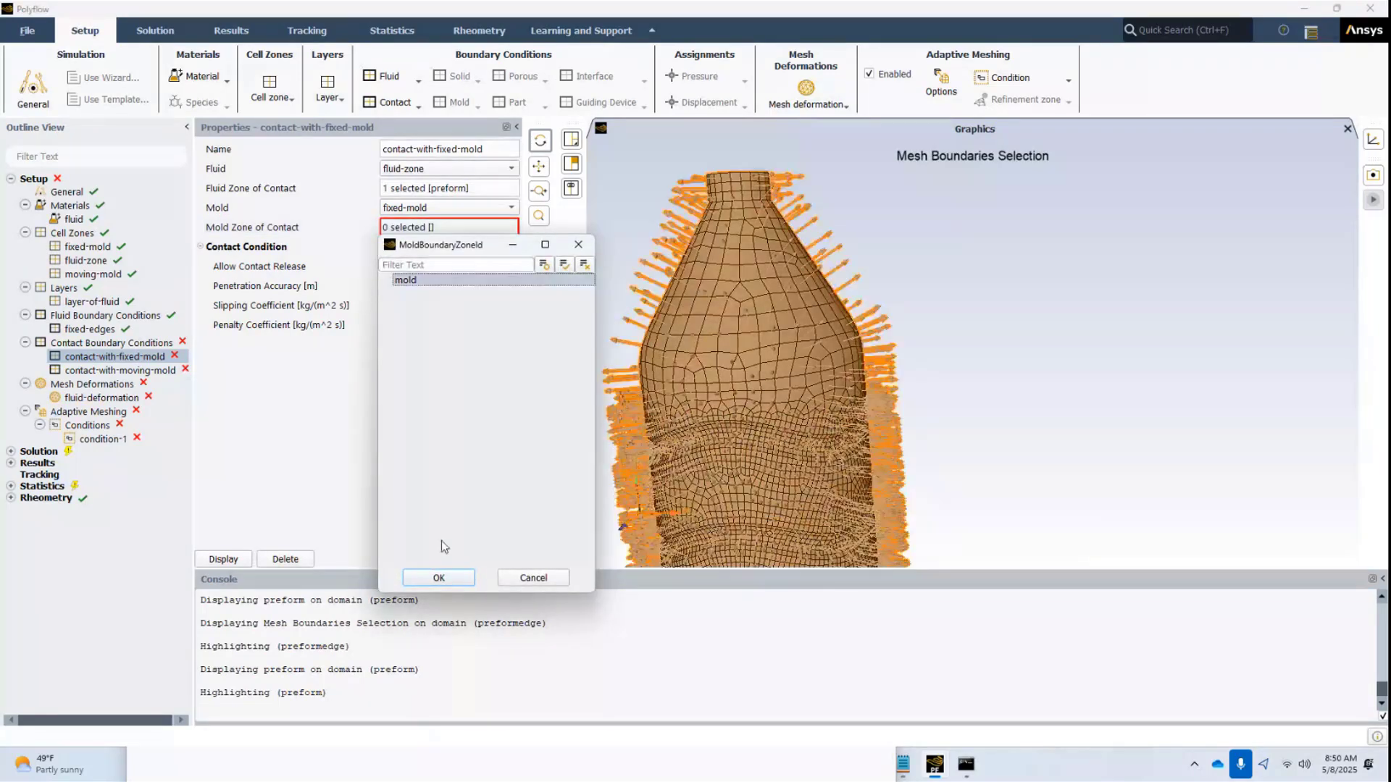
left_click(441, 577)
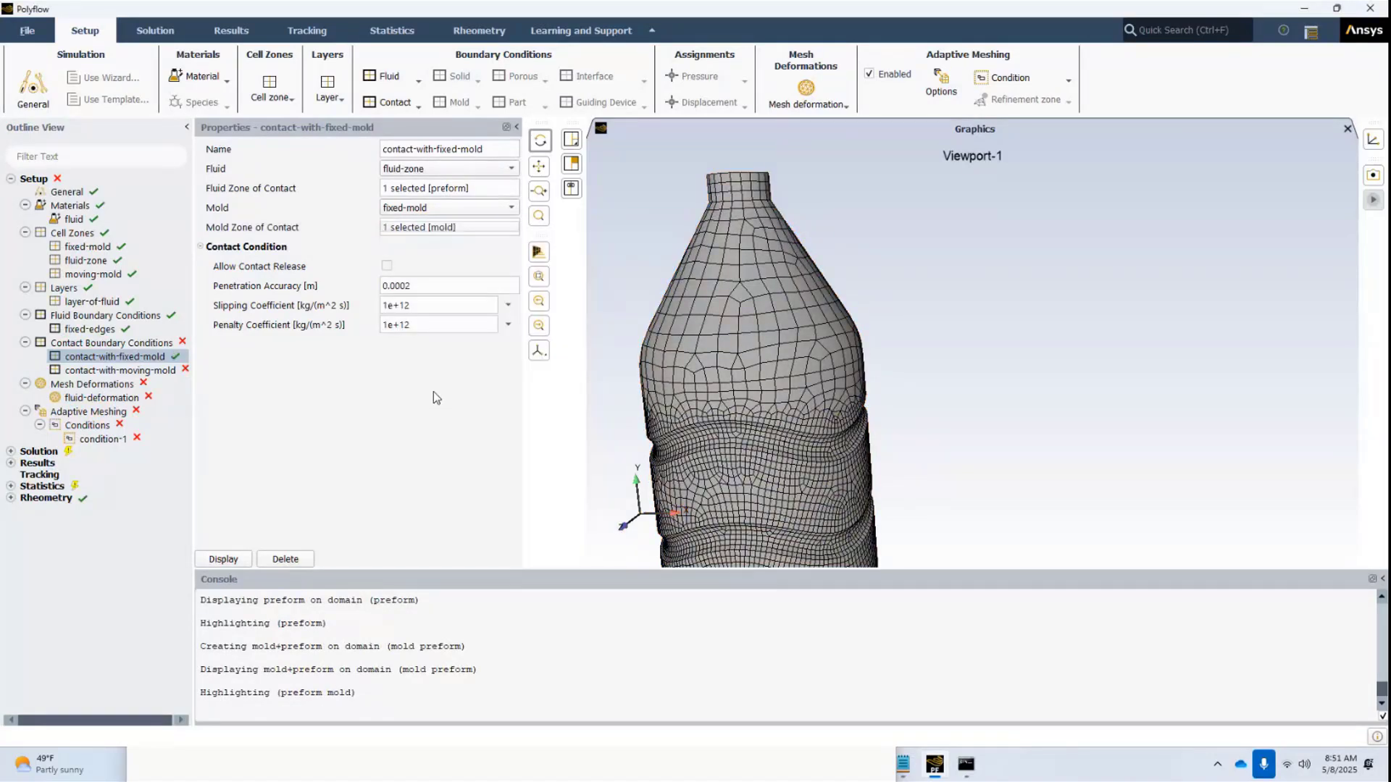
Set the penetration accuracy of contact-with-fixed-mold to 0.0001 m and display the contact surfaces
left_click(421, 286)
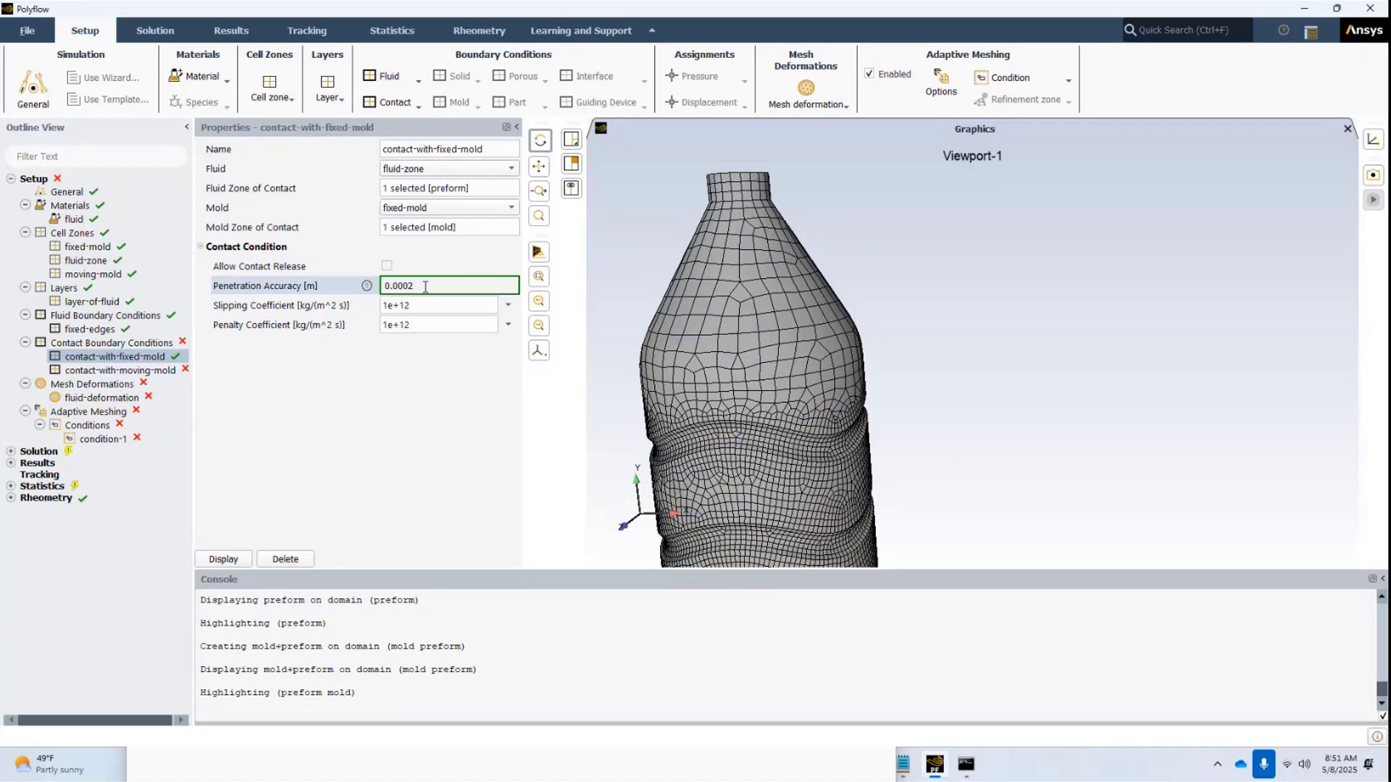
left_click(313, 482)
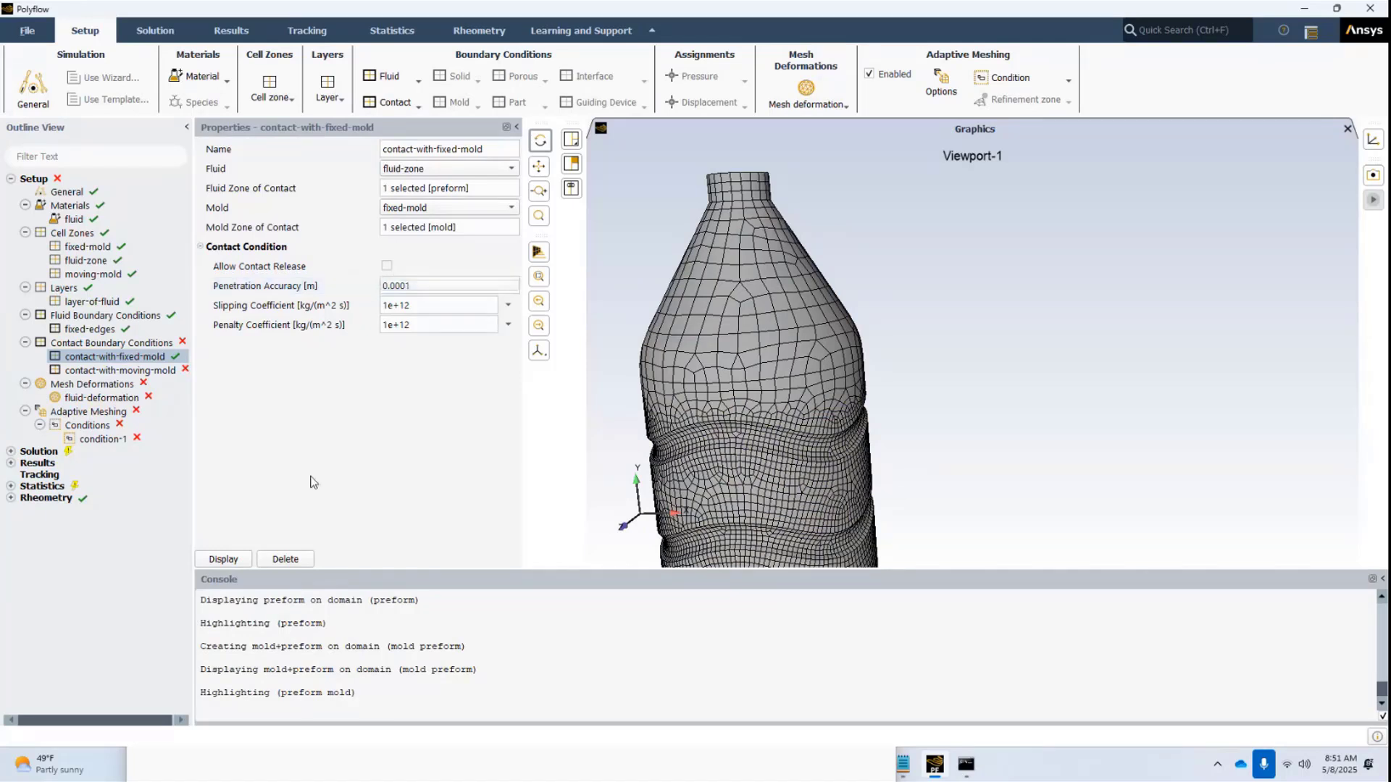
left_click(236, 560)
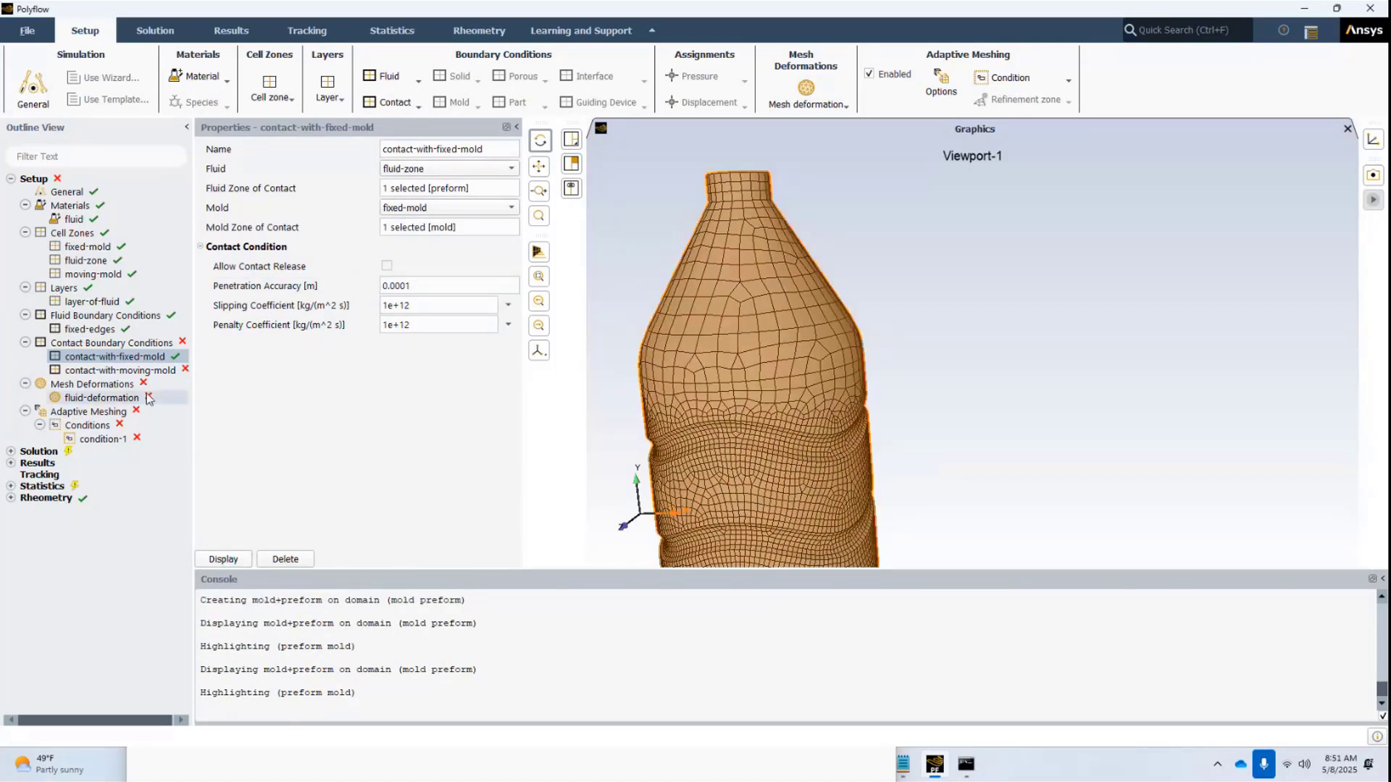
For contact-with-moving-mold, assign preform as the fluid zone of contact and rod as the mold zone of contact
left_click(124, 371)
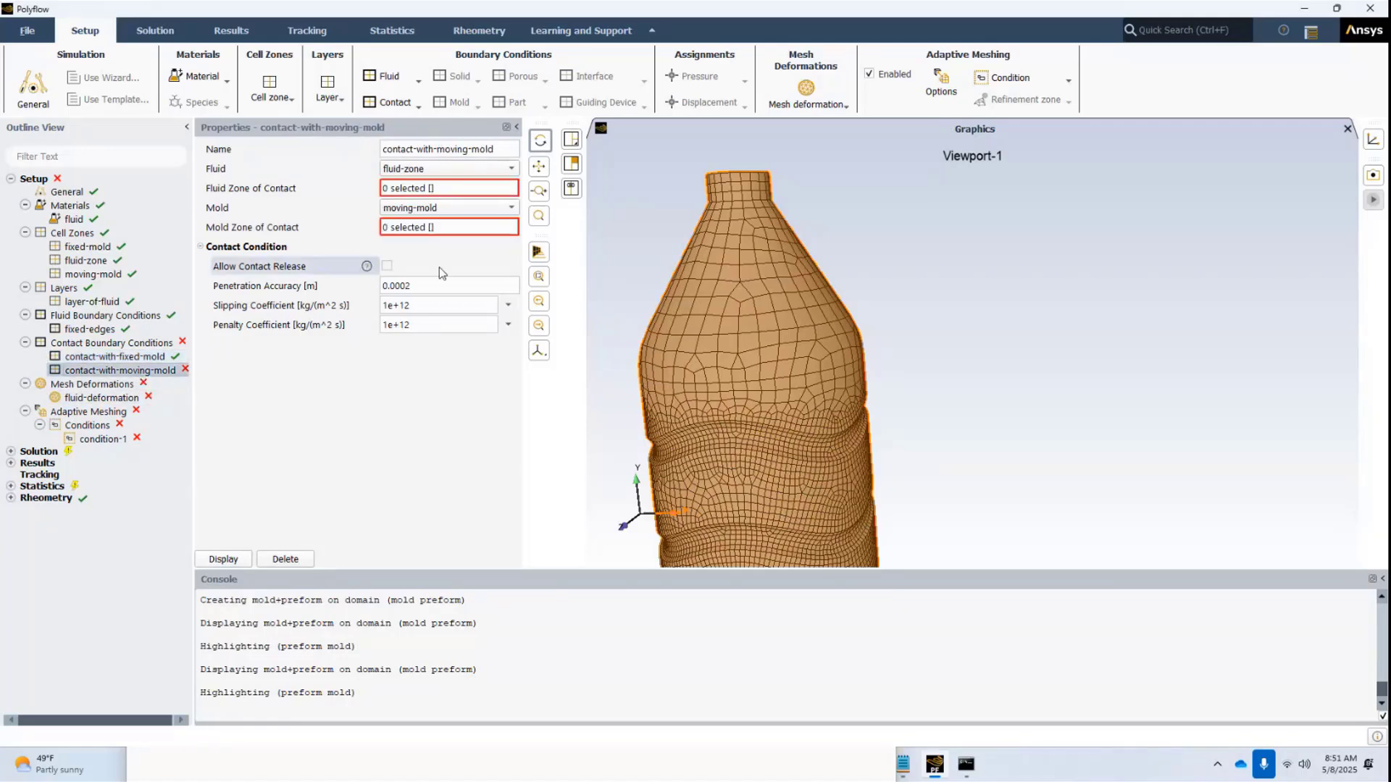
left_click(413, 190)
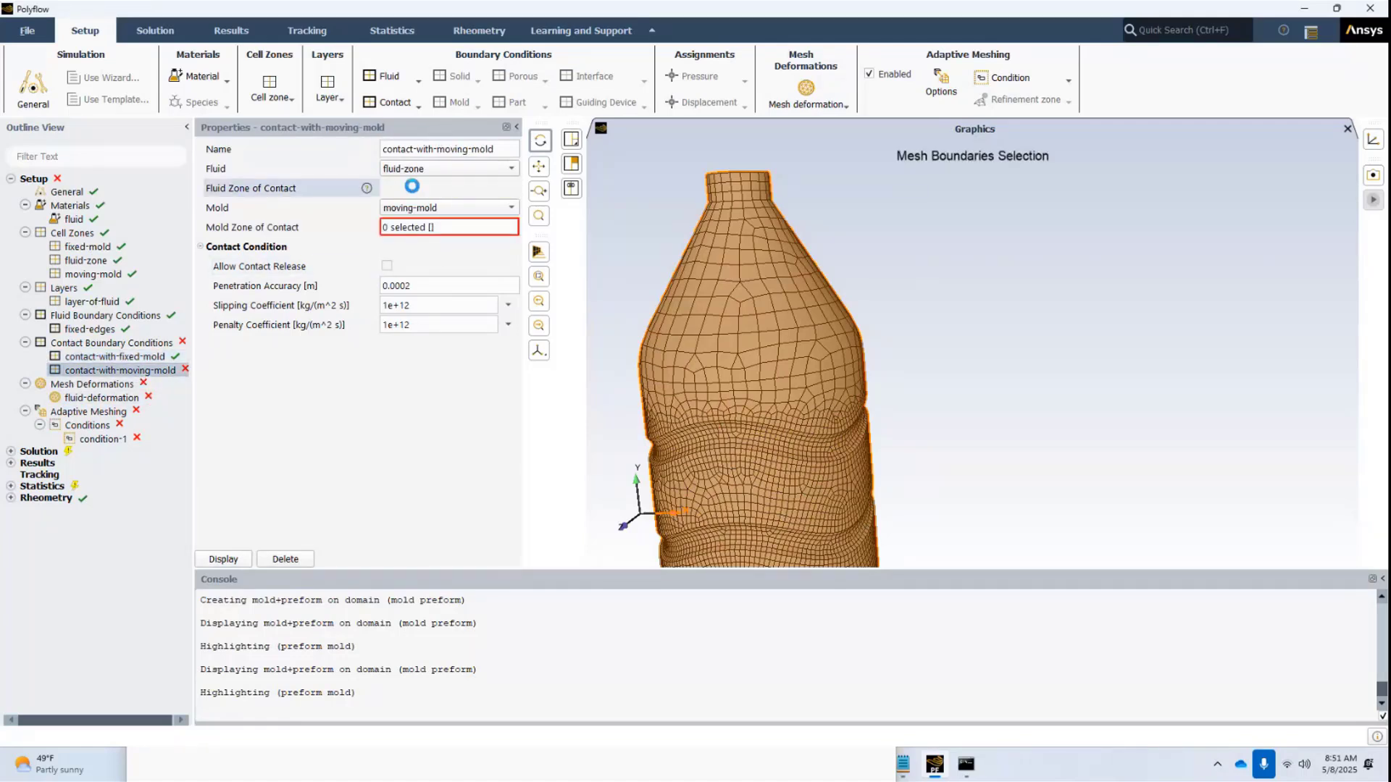
left_click(411, 241)
left_click(440, 539)
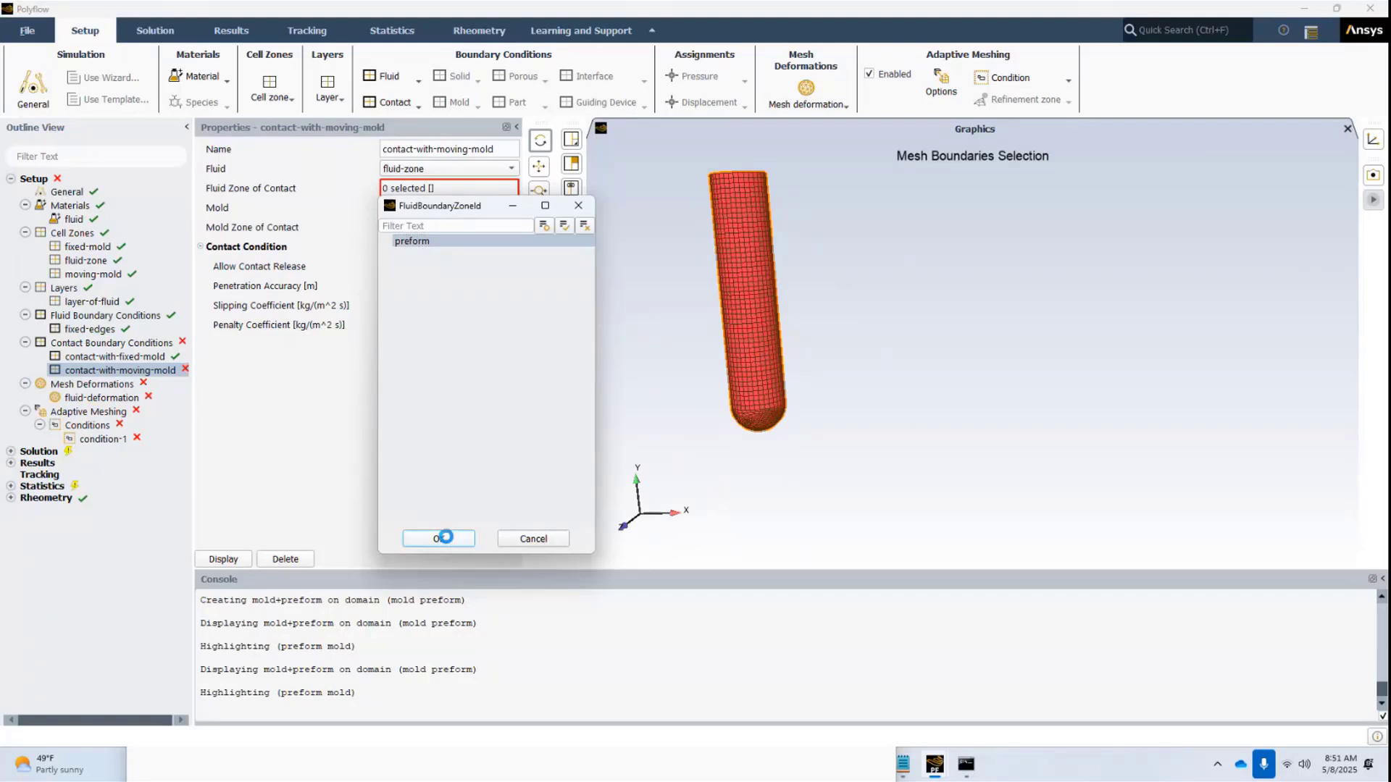
left_click(434, 227)
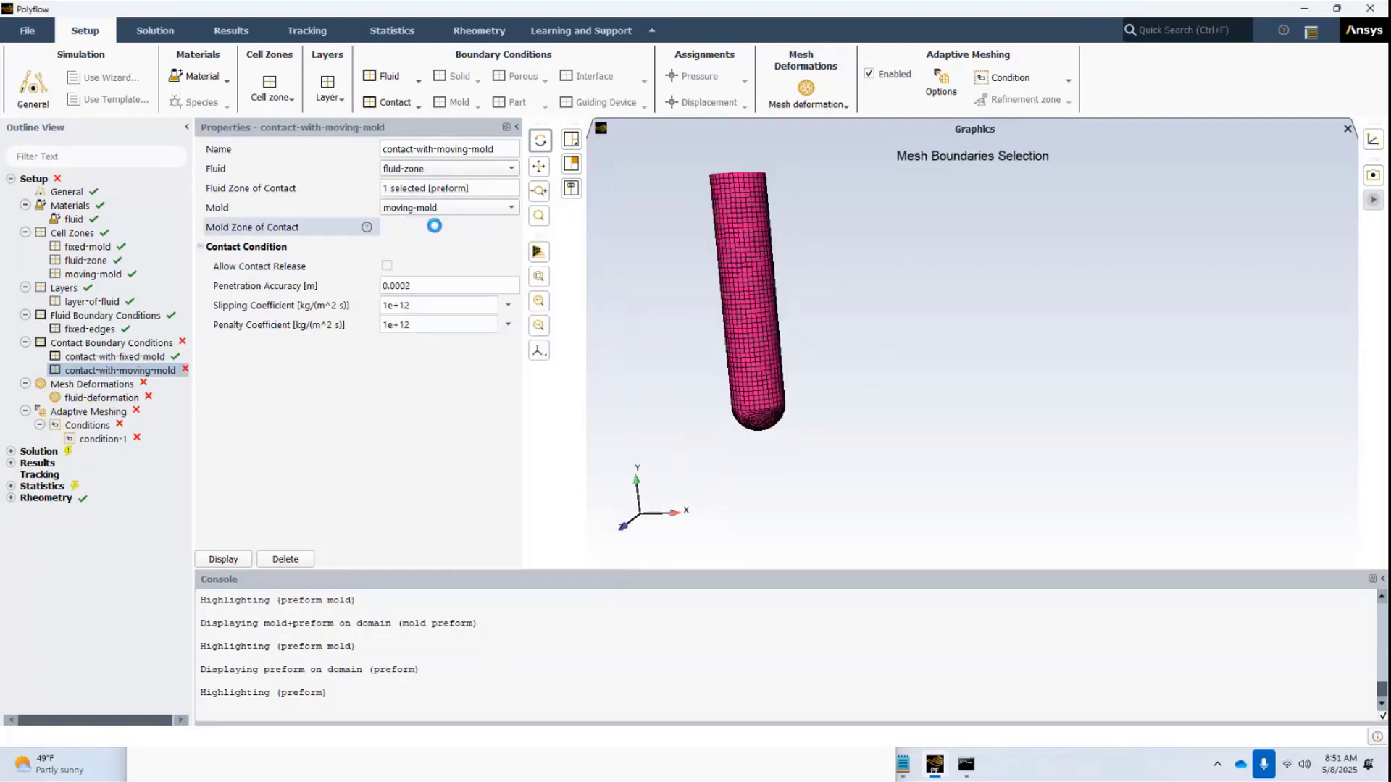
left_click(419, 282)
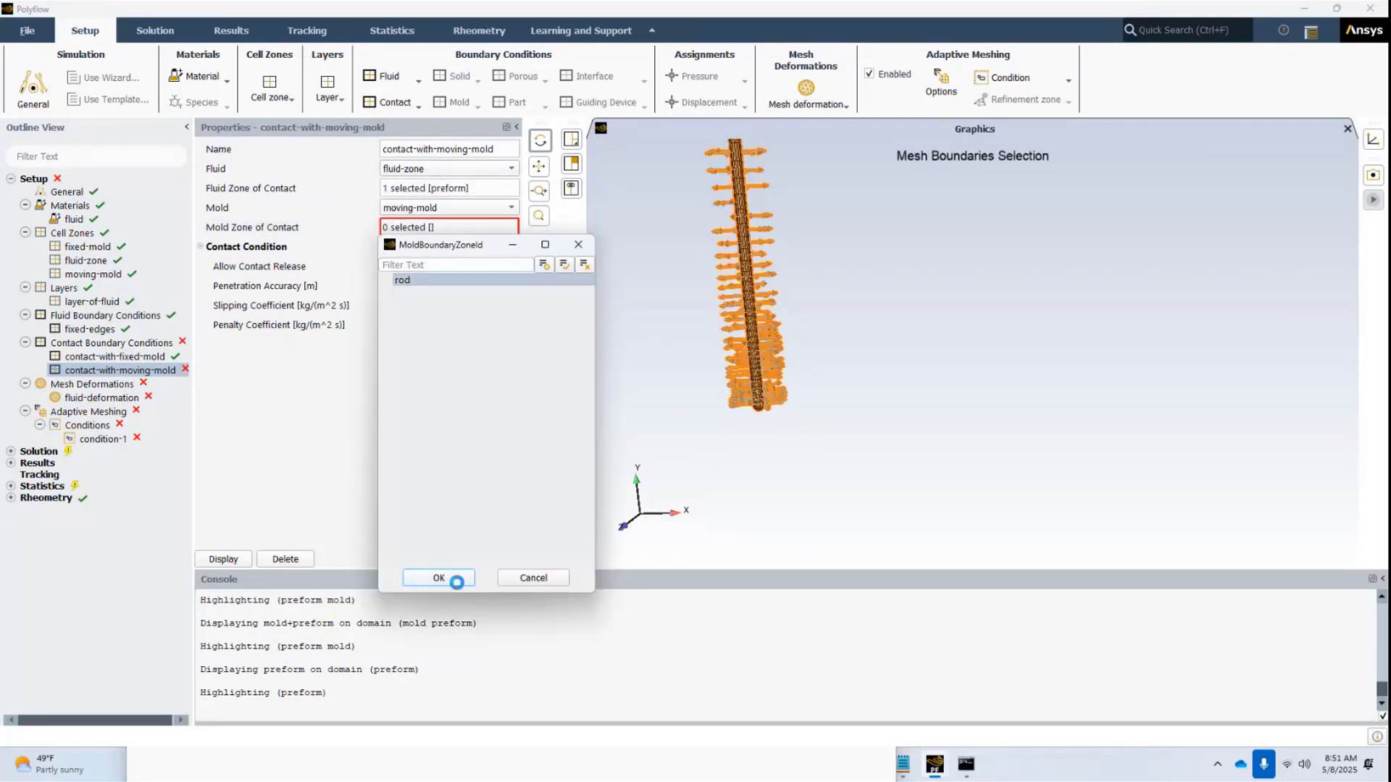
left_click(456, 581)
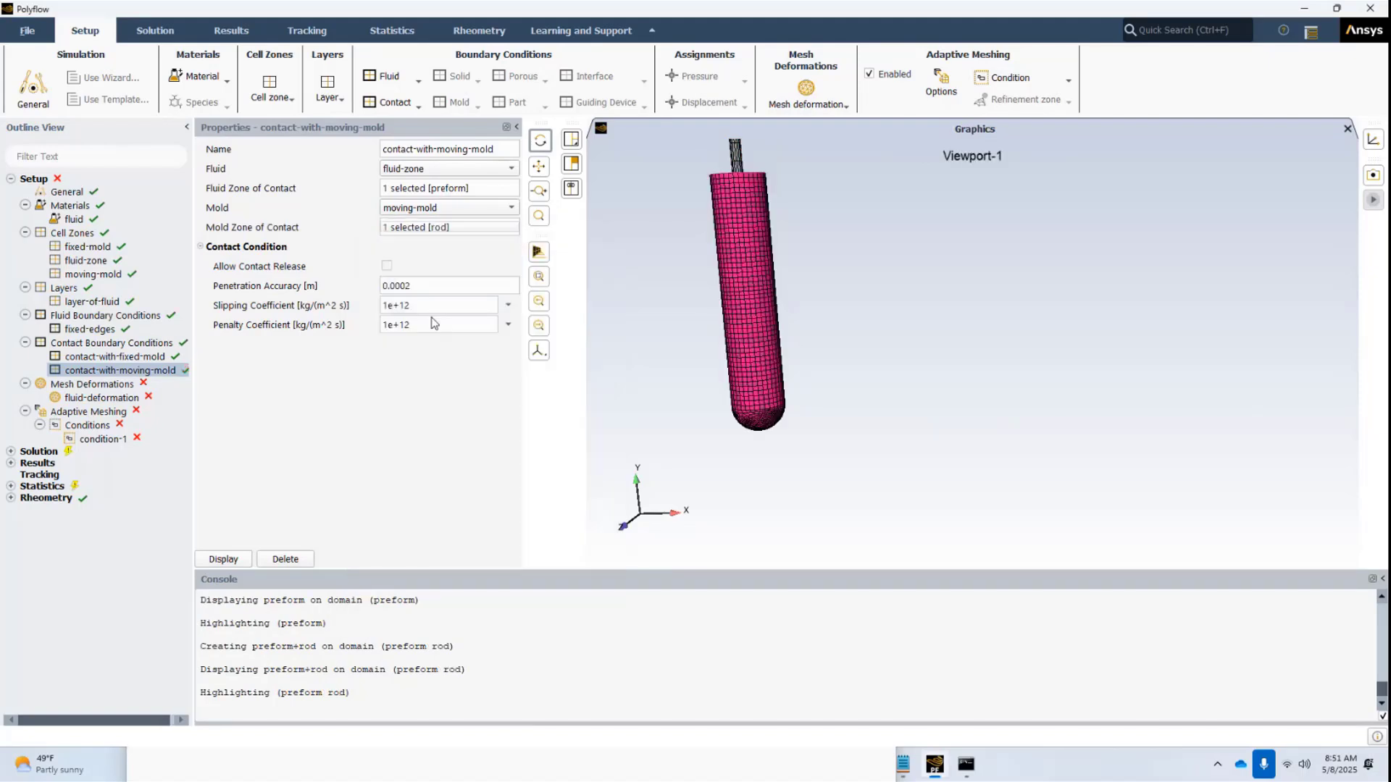
Set the penetration accuracy of contact-with-moving-mold to 0.0001 m and display the preform and rod
left_click(417, 286)
left_click(431, 283)
key("BackSpace")
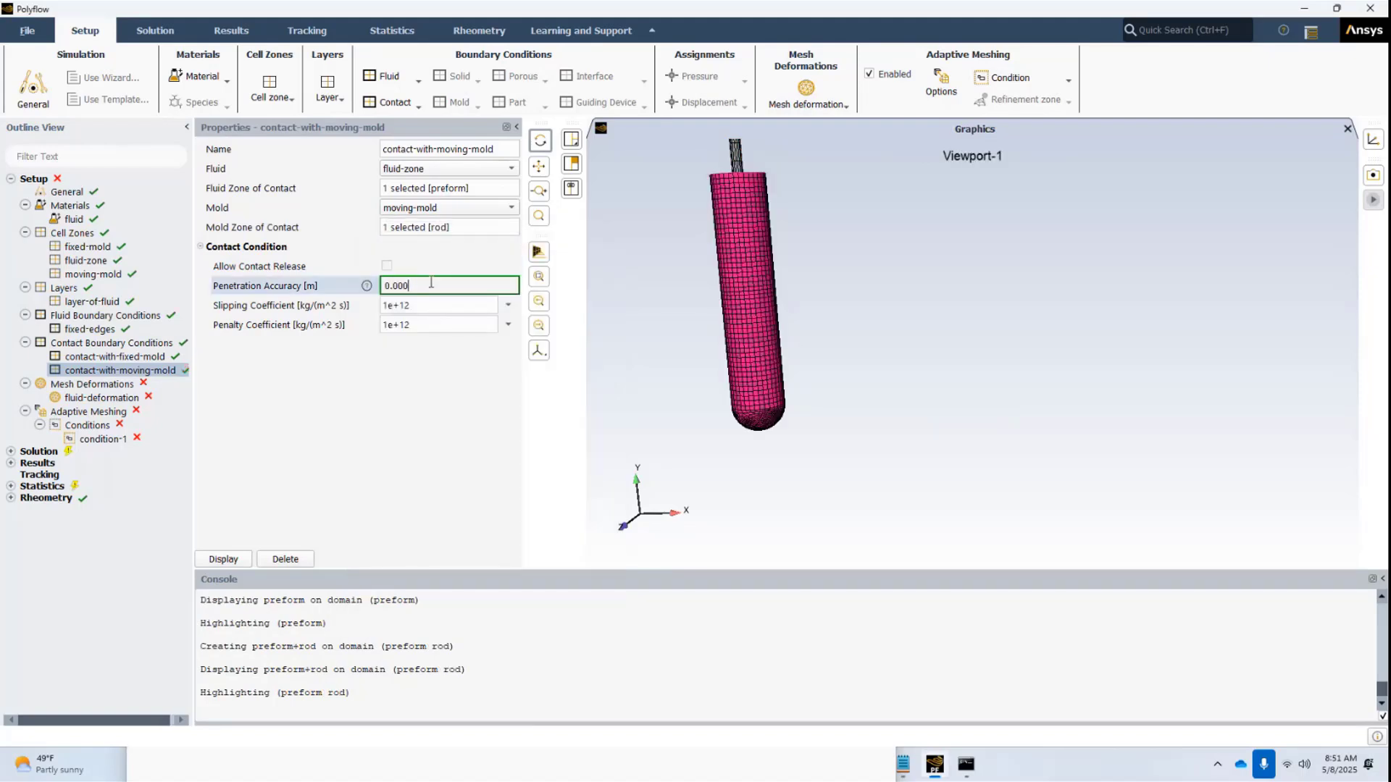
type("1")
key("Return")
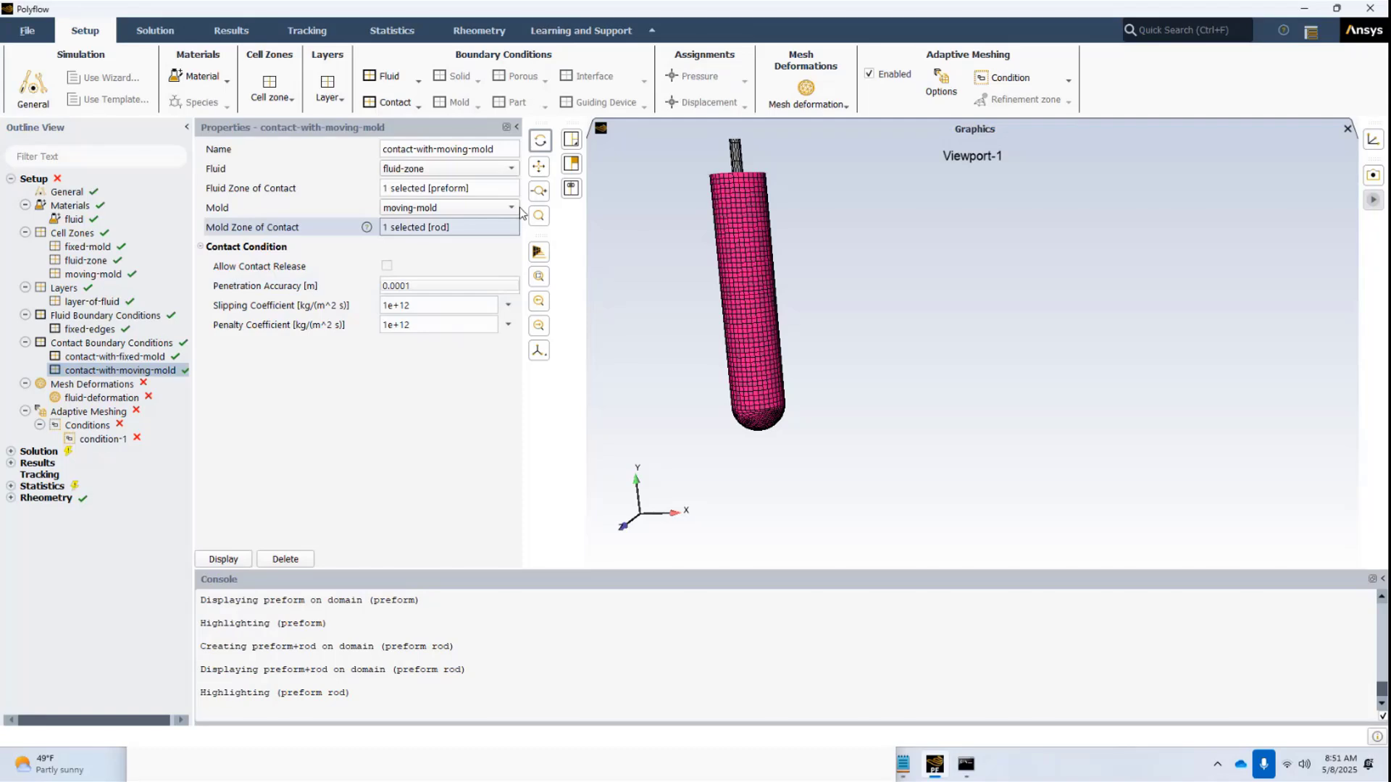
left_click(242, 561)
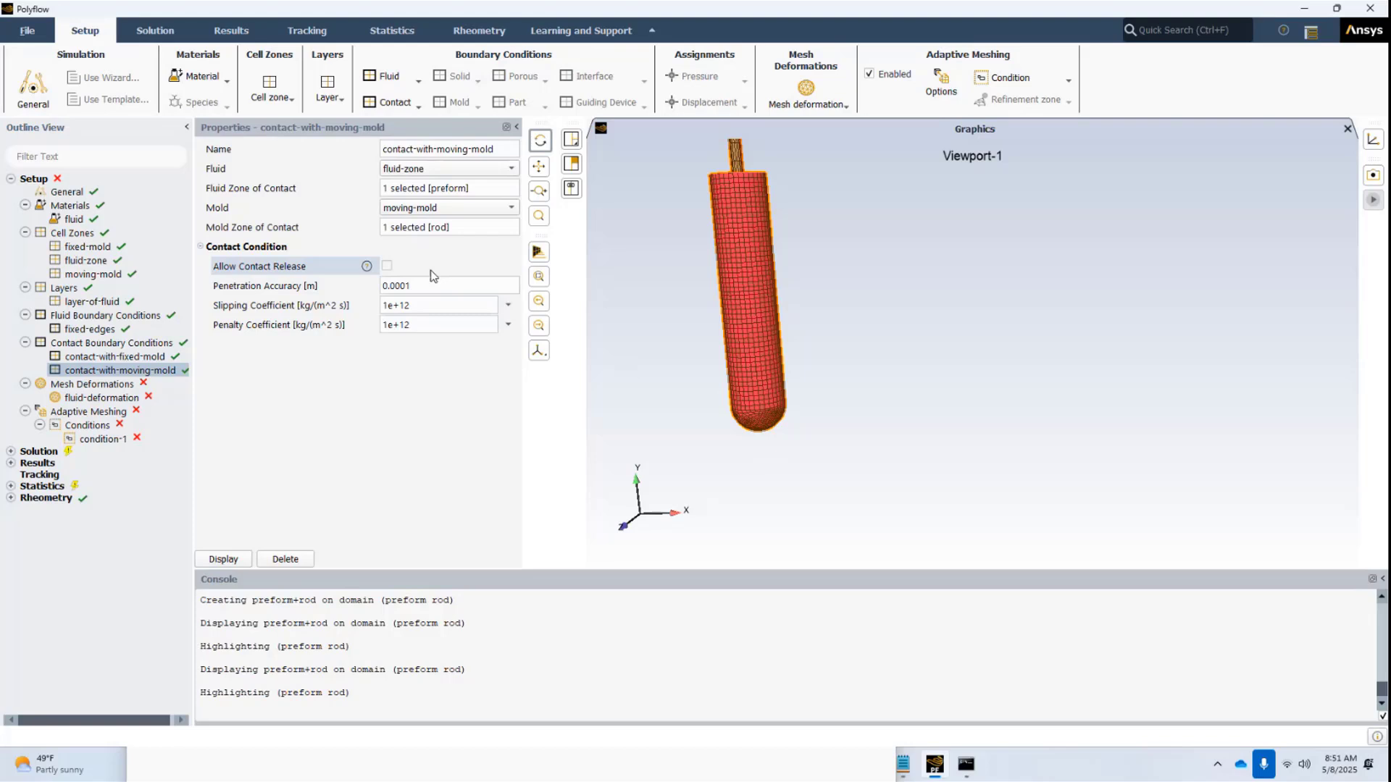
Allow contact release for the moving-mold contact with an adhesion force per unit area of 10 Pa, and display the contact
left_click(387, 266)
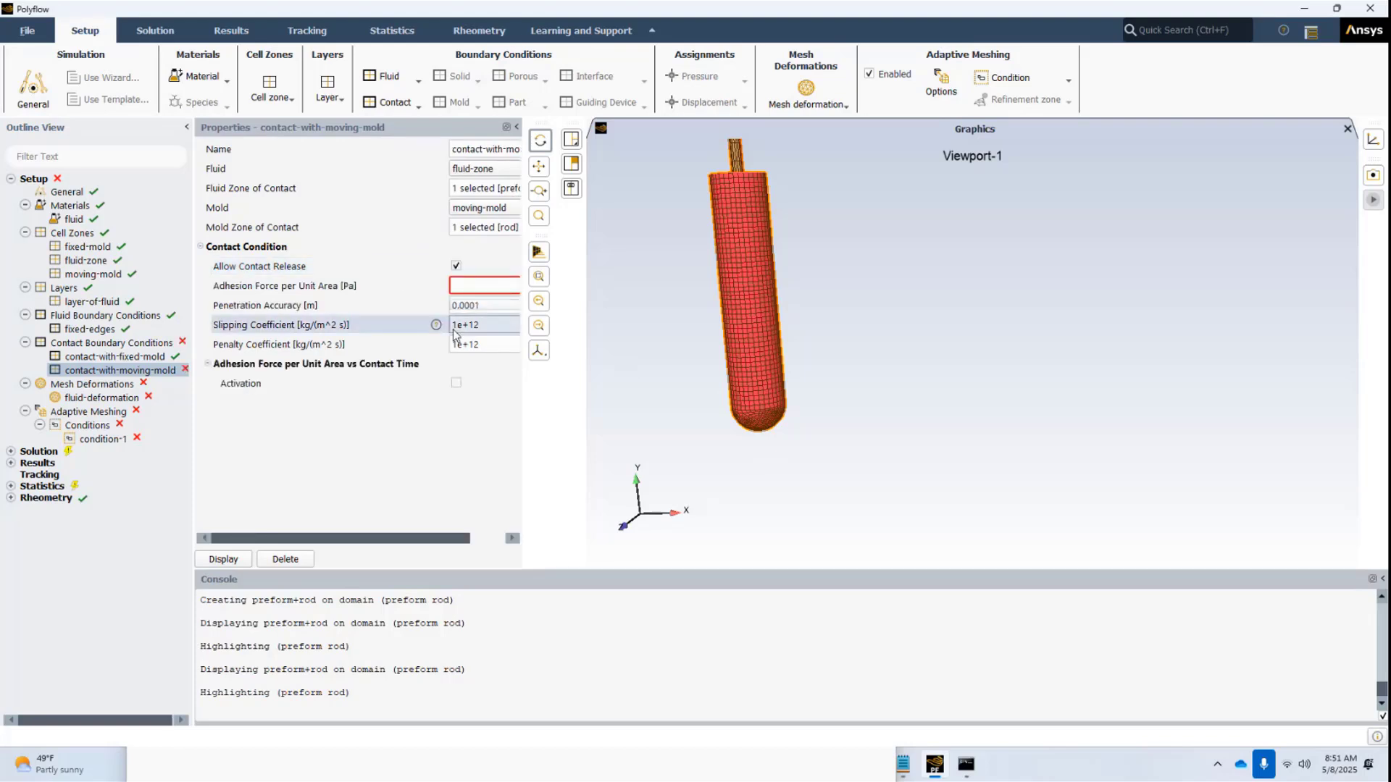
left_click(482, 286)
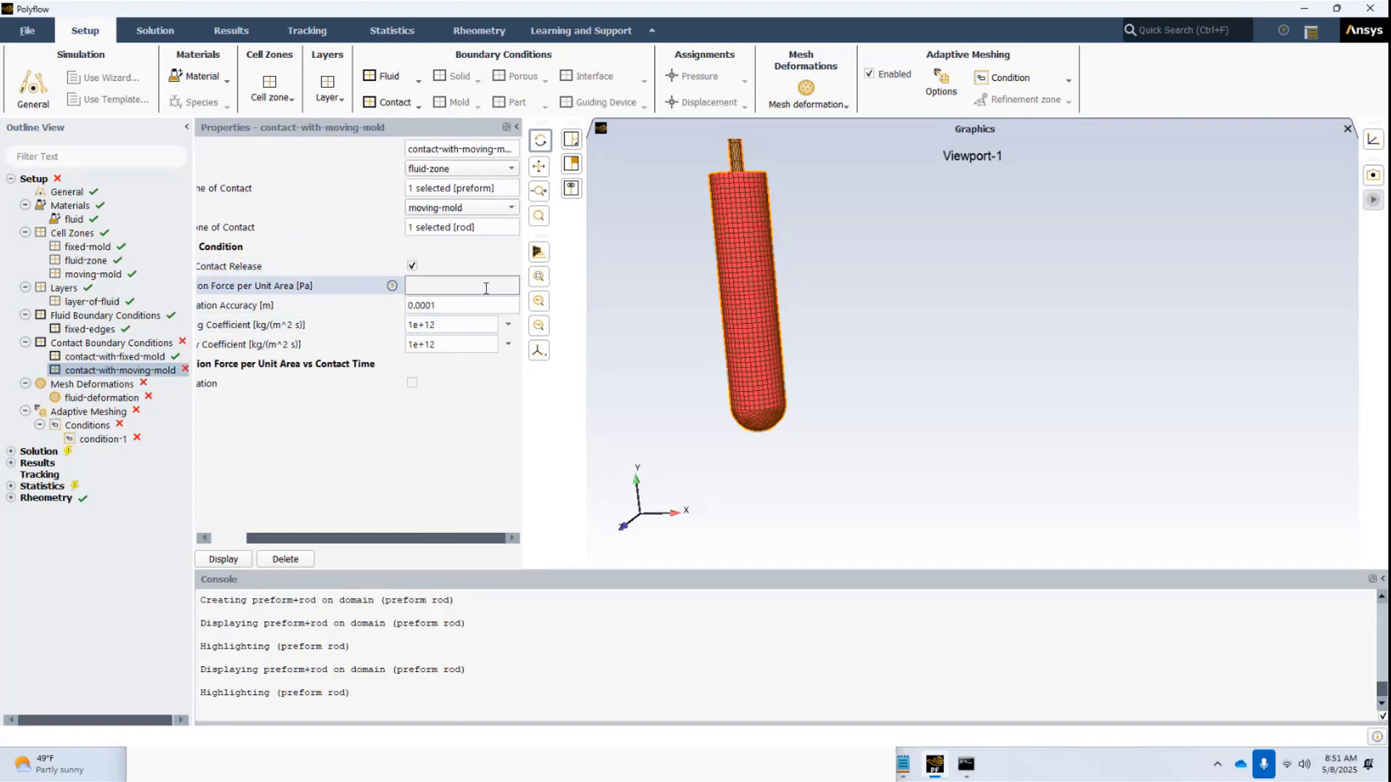
type("10")
left_click(225, 557)
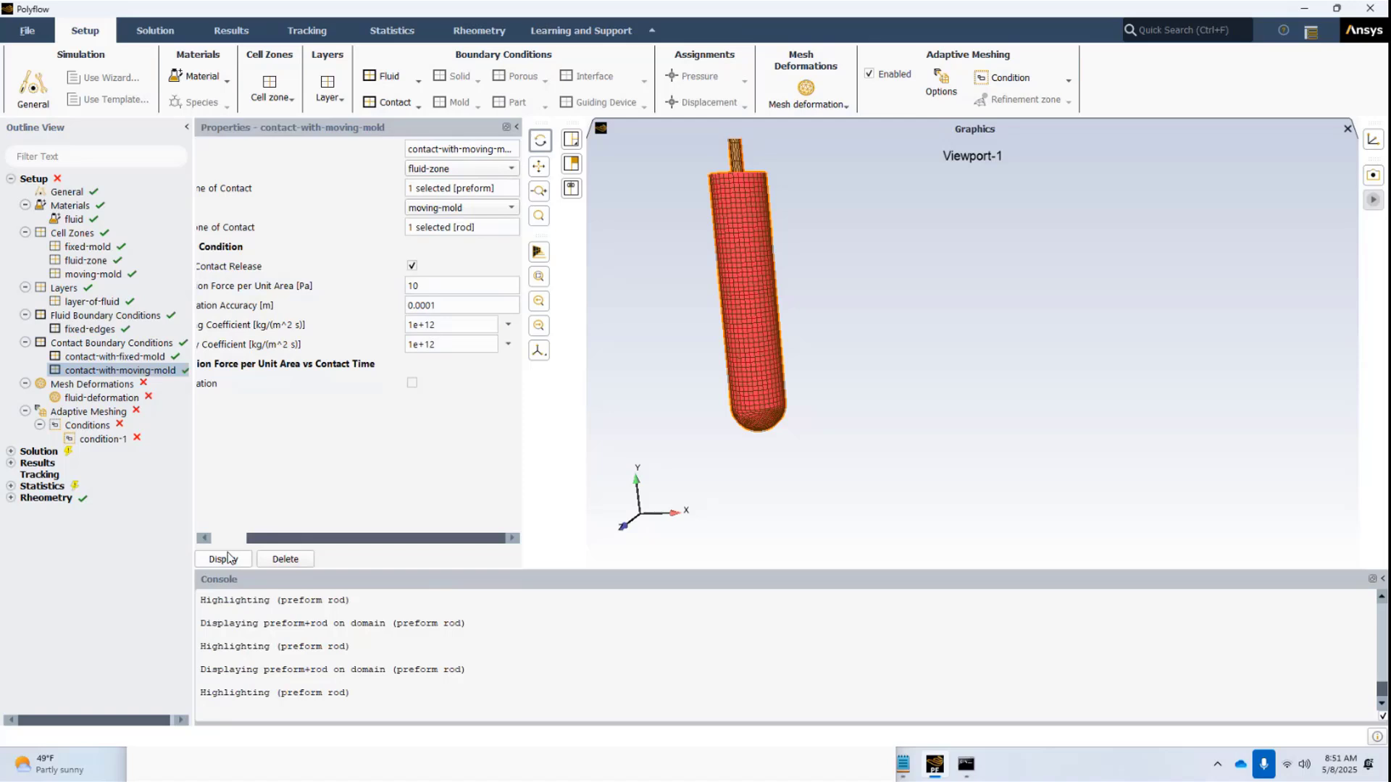
Assign the preform zone to the Lagrangian fluid-deformation mesh deformation
left_click(103, 399)
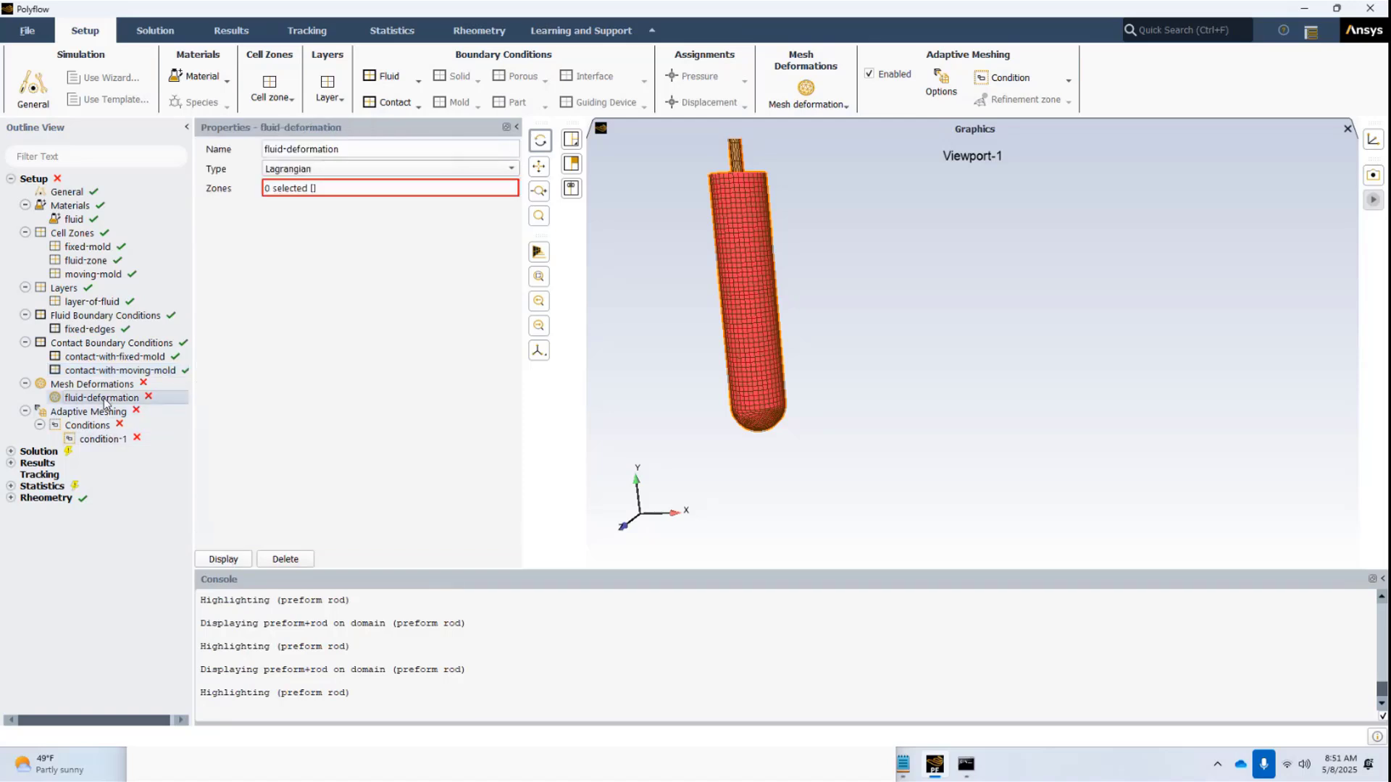
left_click(302, 188)
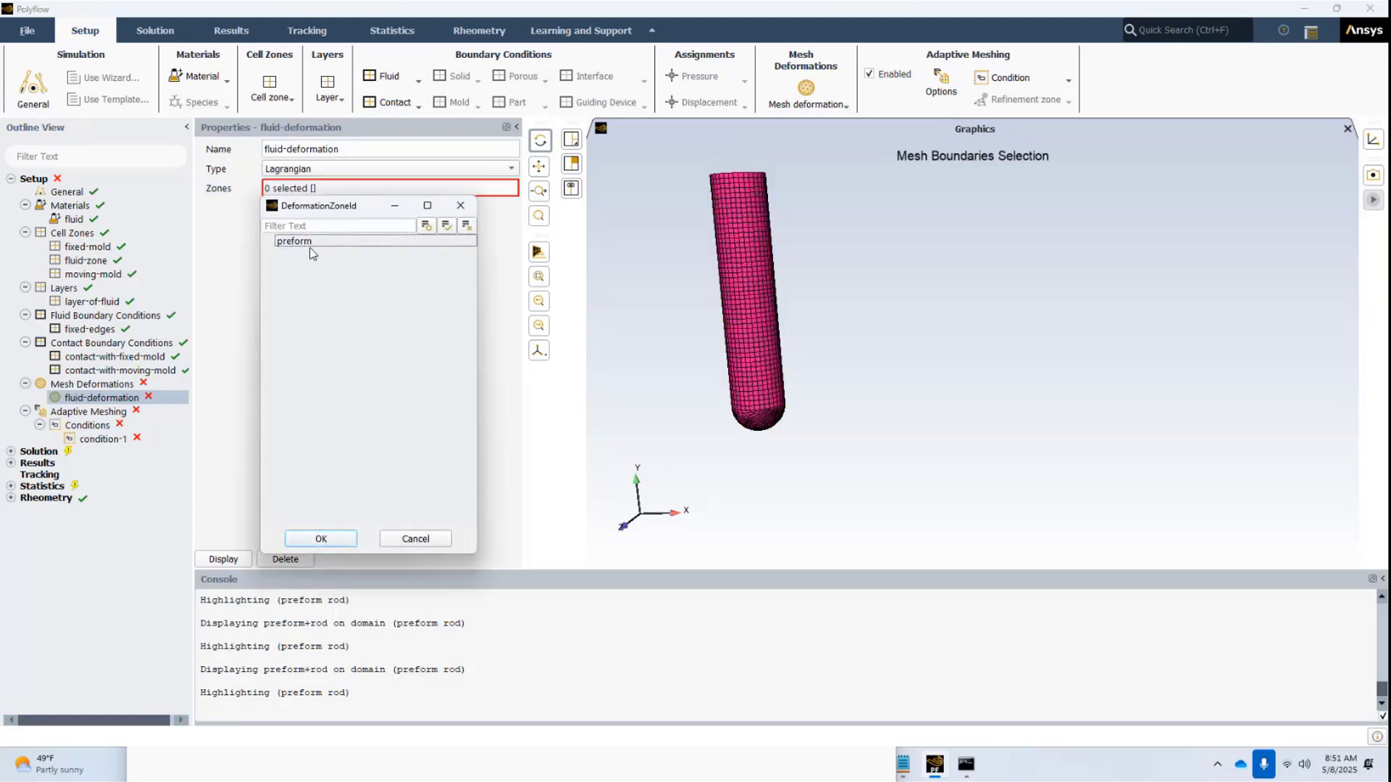
left_click(310, 243)
left_click(332, 536)
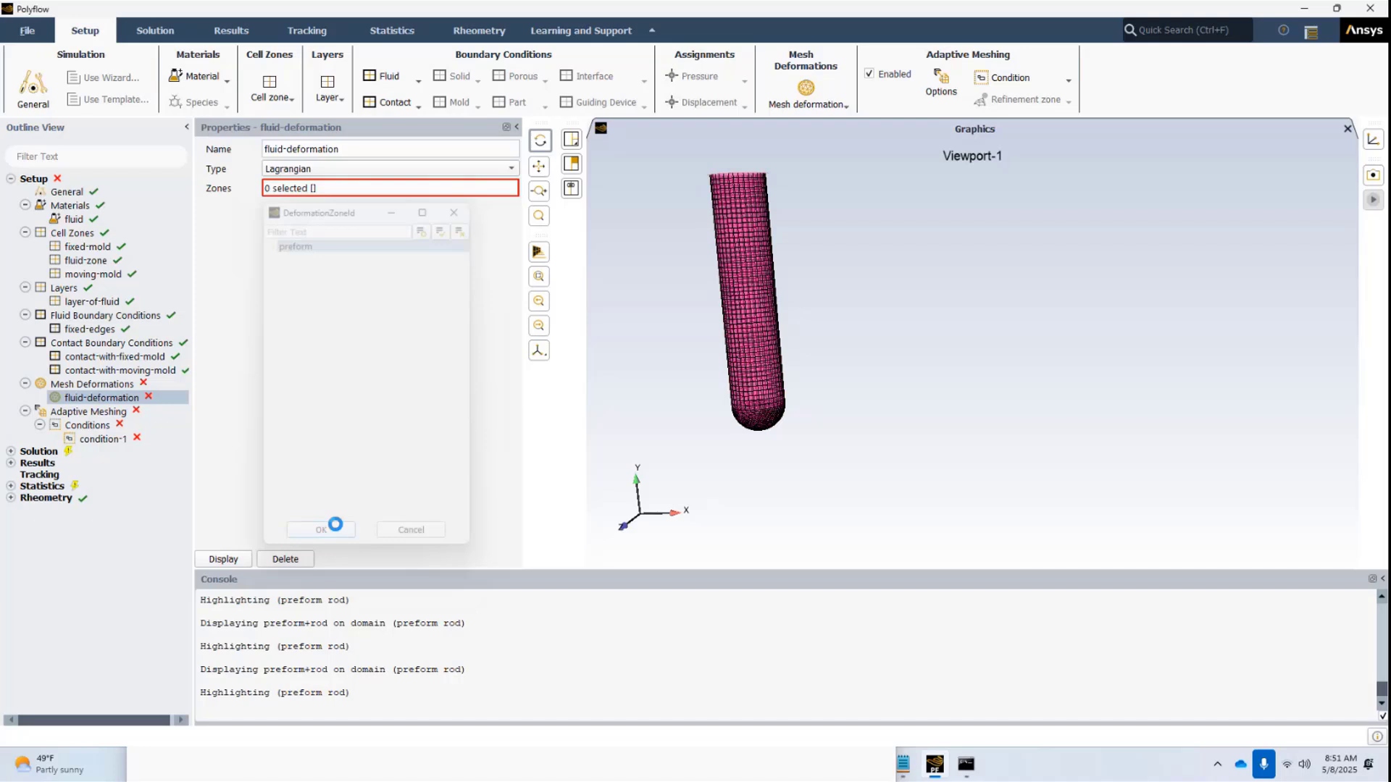
For adaptive meshing condition-1, assign the preform zone and select mold as the mold surface of contact
left_click(102, 440)
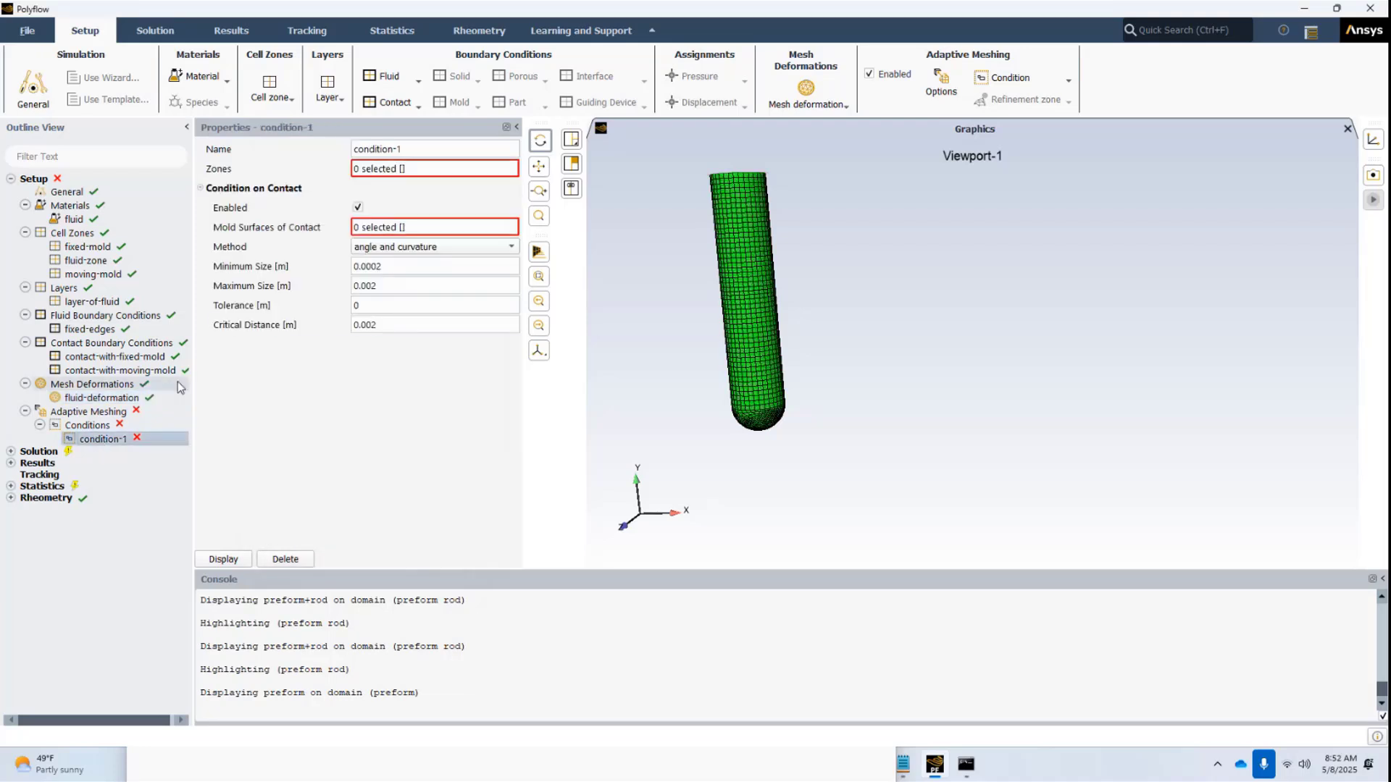
left_click(390, 168)
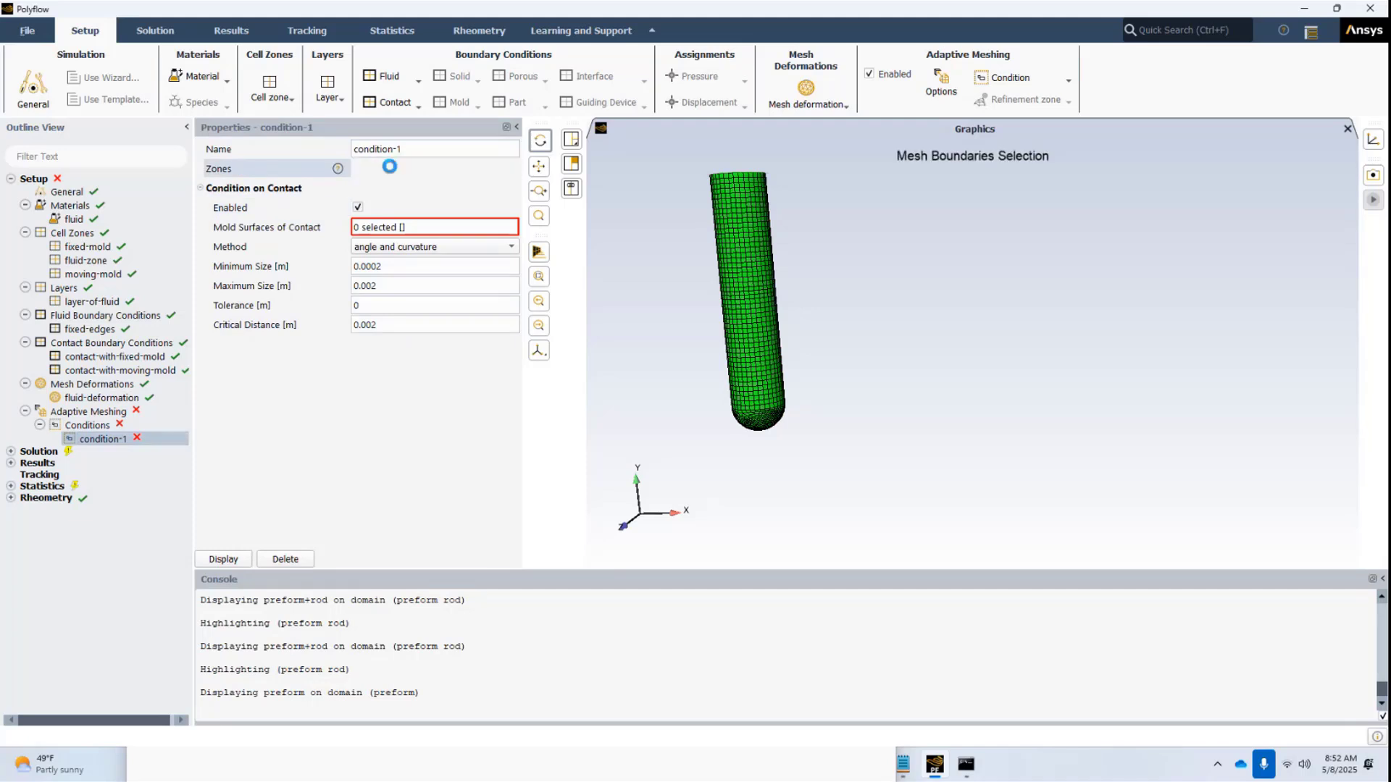
left_click(422, 519)
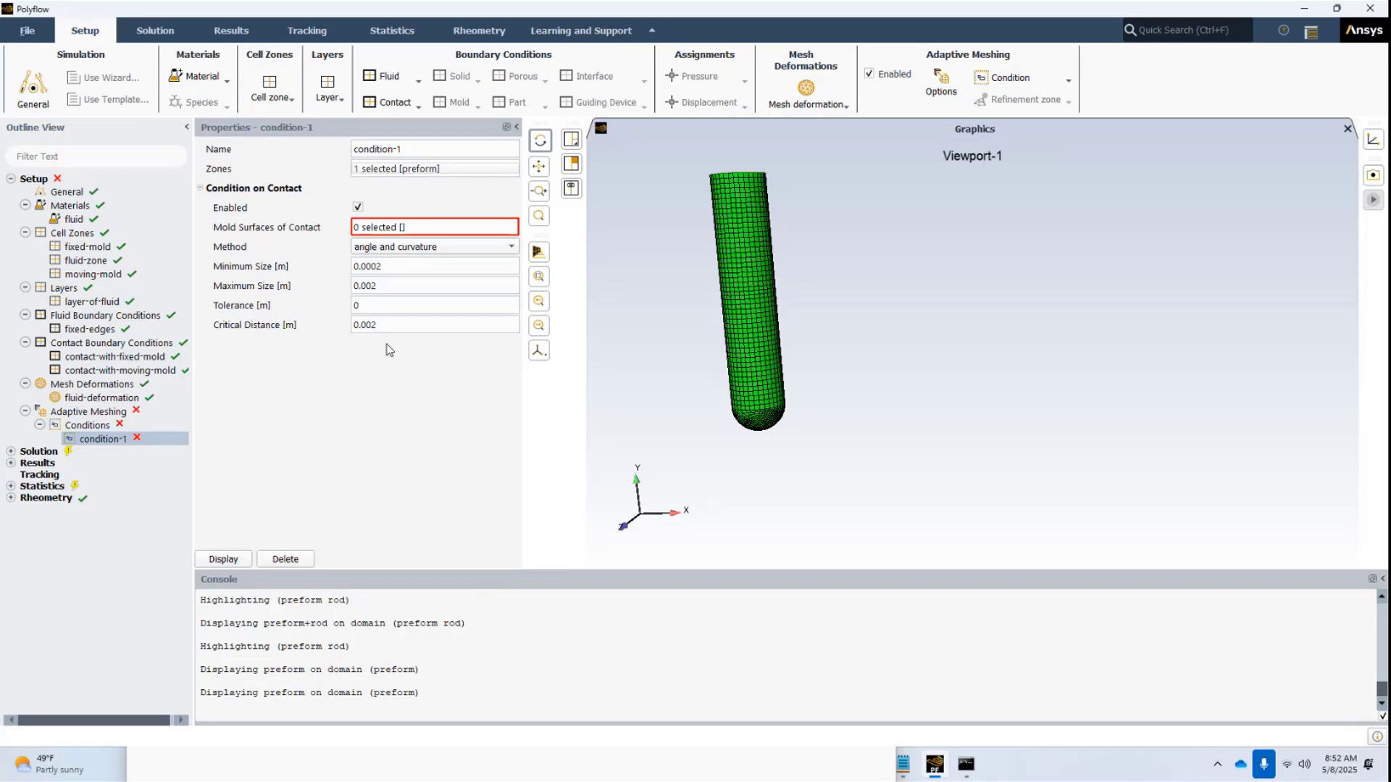
left_click(384, 228)
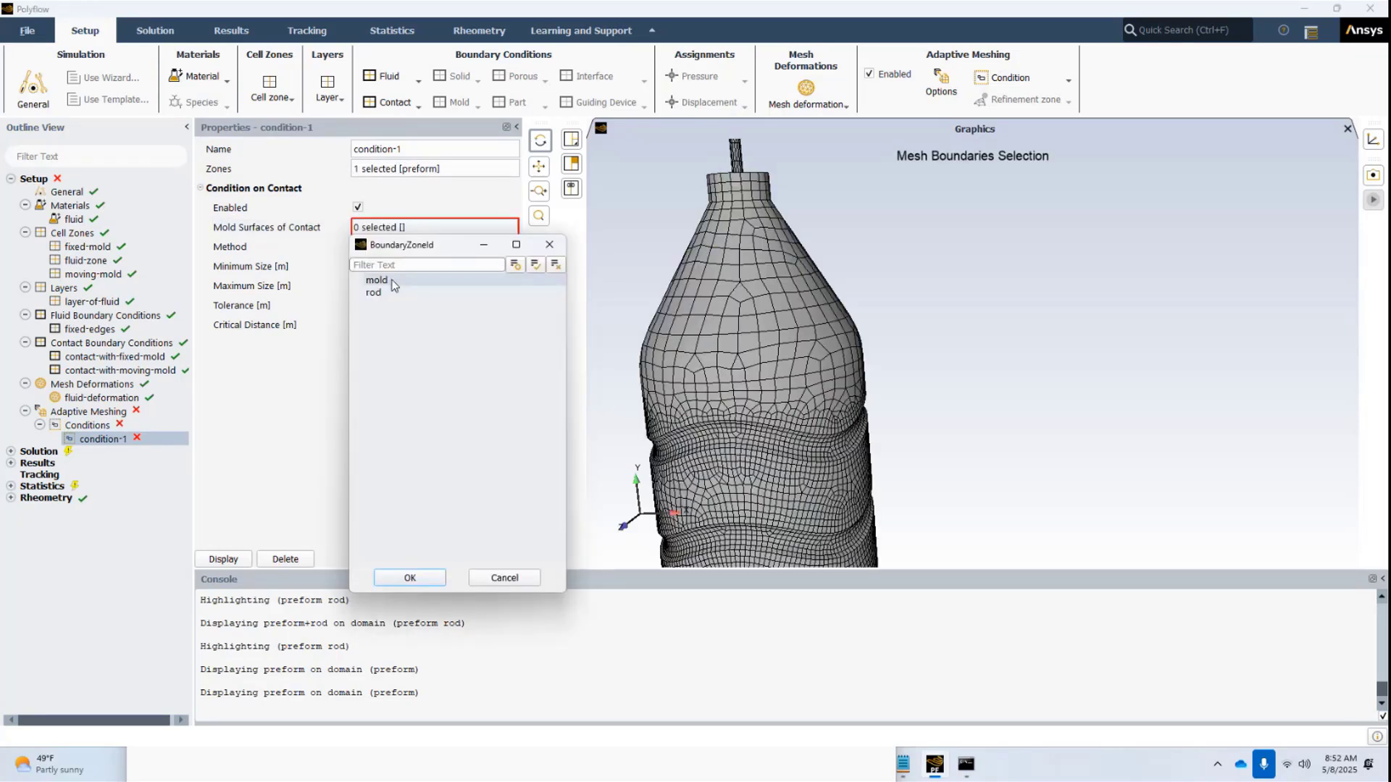
left_click(392, 284)
left_click(408, 576)
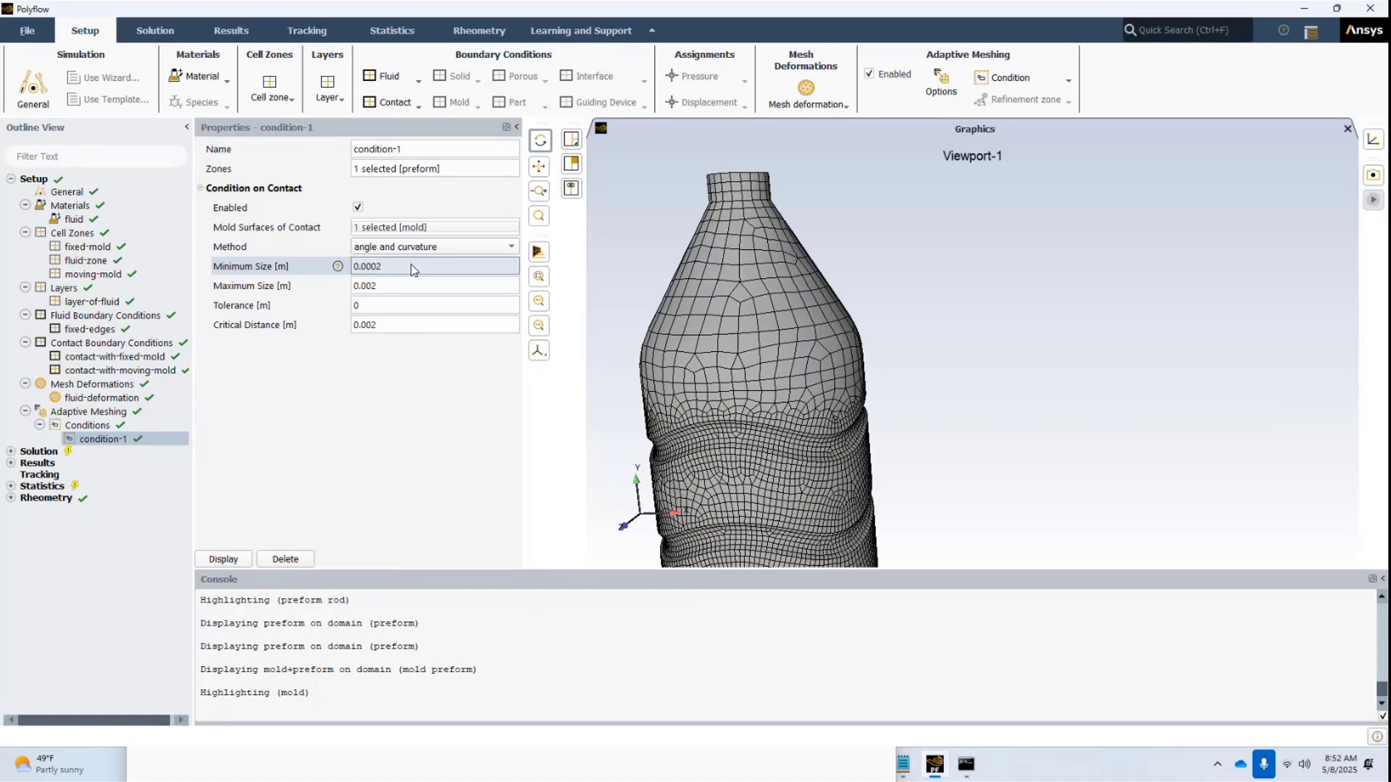
Set adaptive meshing condition-1's minimum size to 0.005 m and maximum size to 0.2 m
left_click(411, 269)
key("shift+Left")
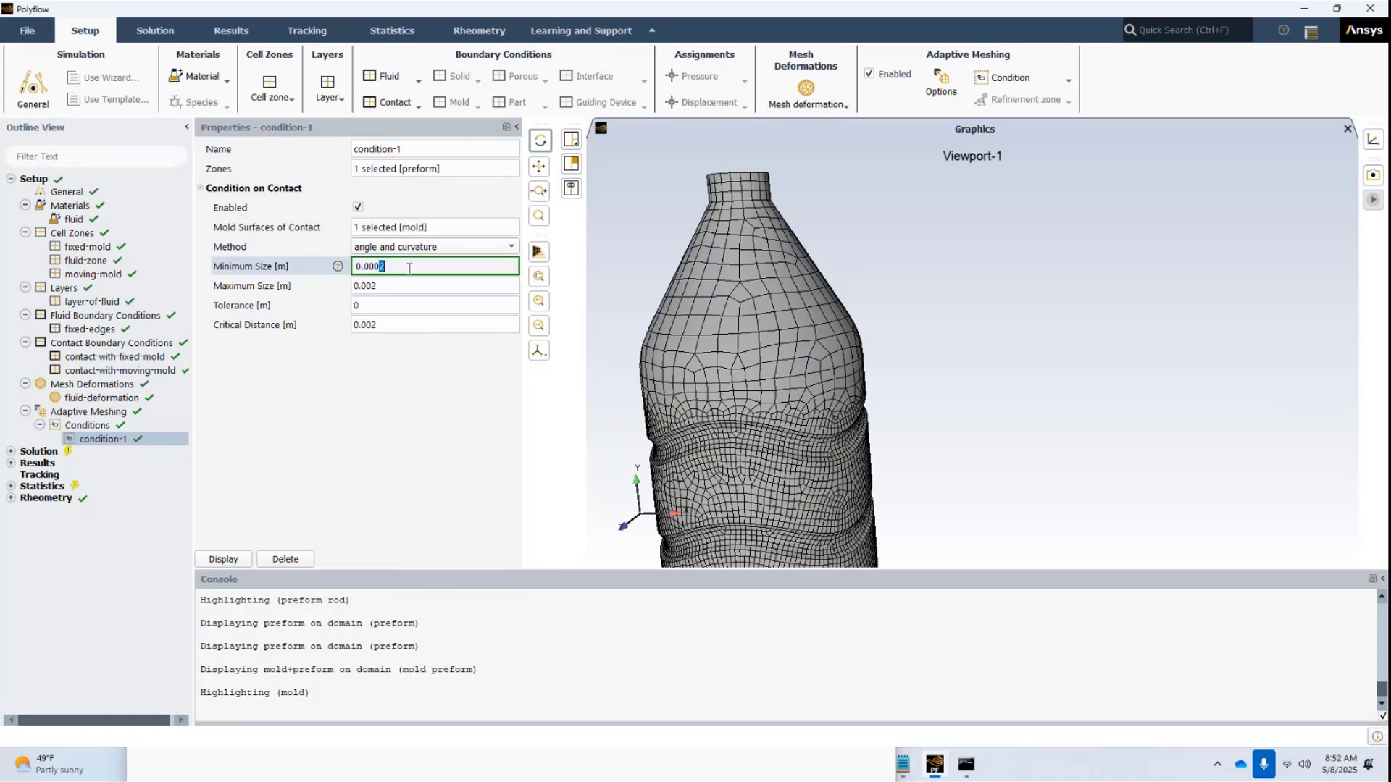
key("BackSpace")
key("BackSpace")
type("5")
key("Return")
left_click(395, 285)
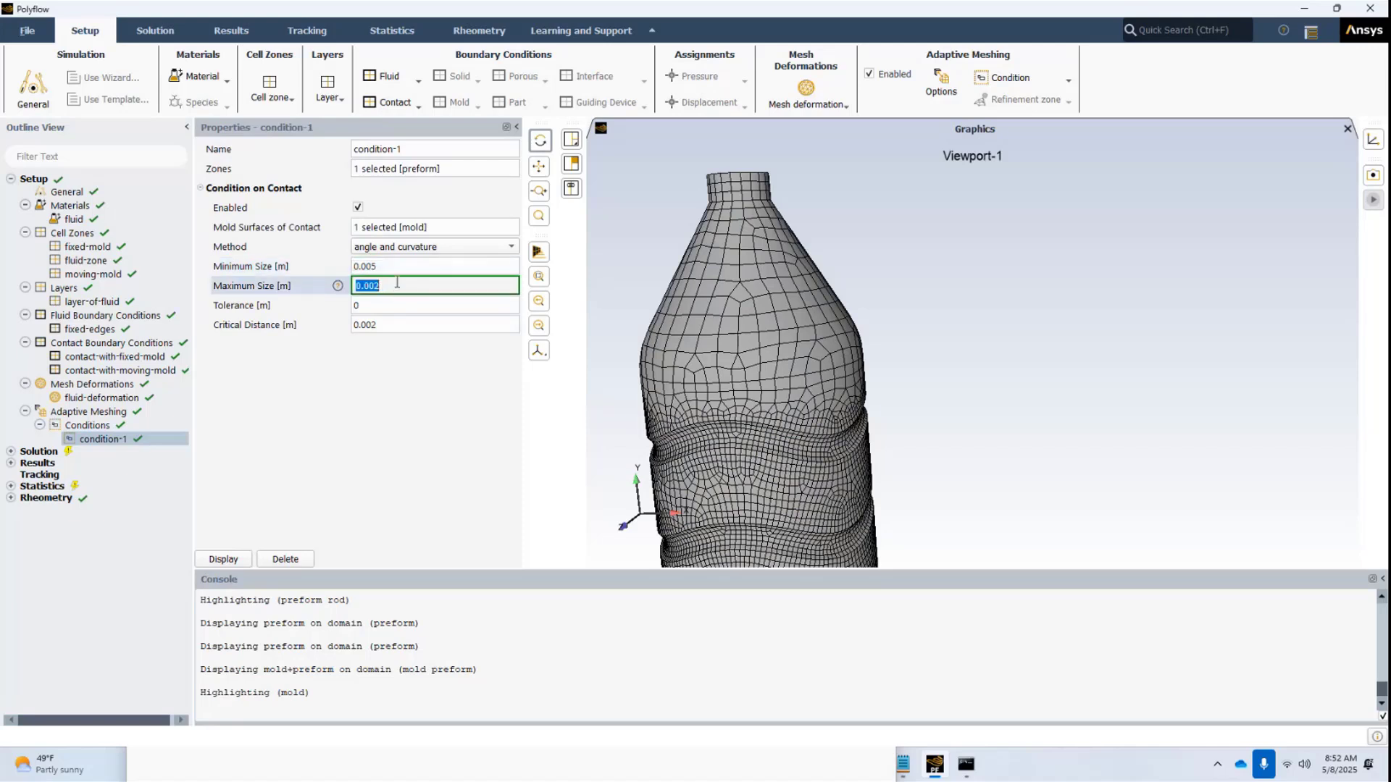
type("0.2")
Set condition-1's tolerance to 0.001 m and critical distance to 0.02 m, and display the condition
left_click(396, 302)
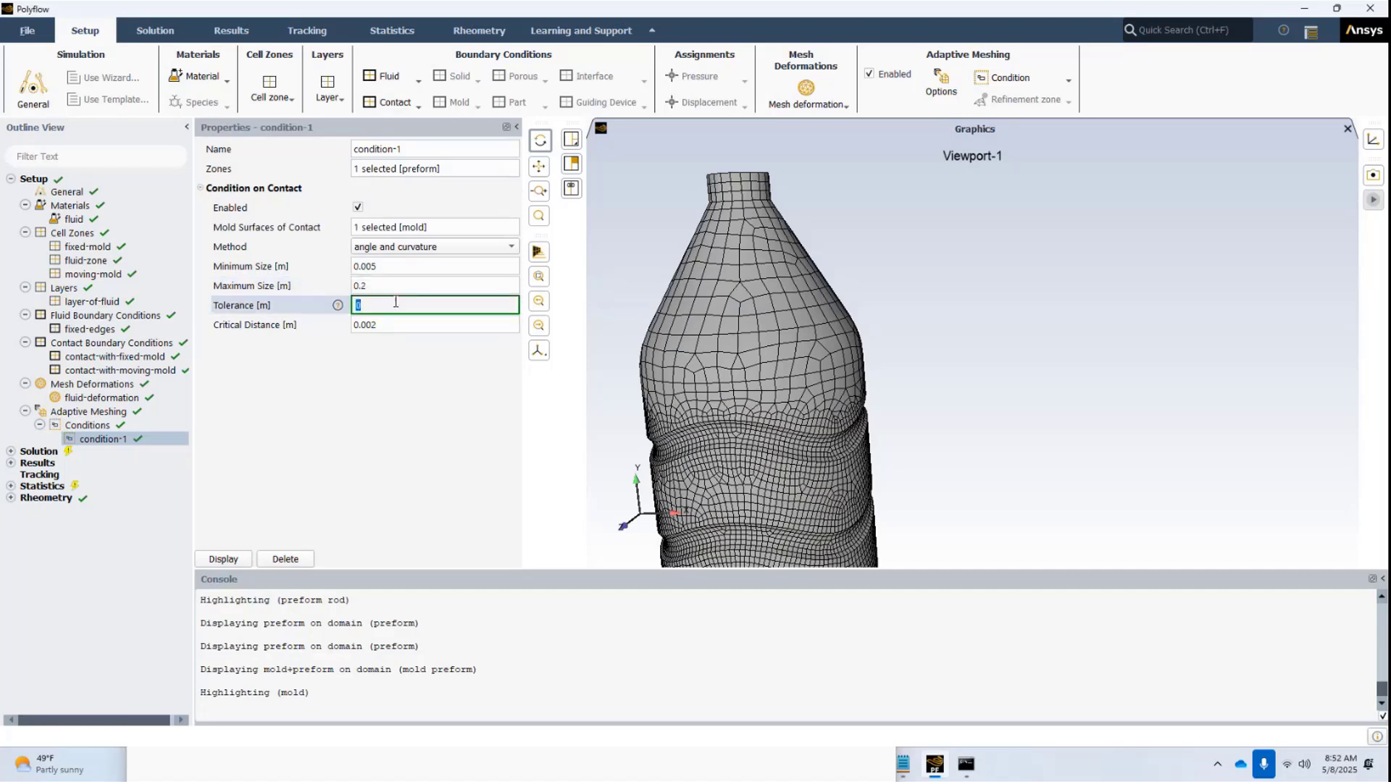
type("0.001")
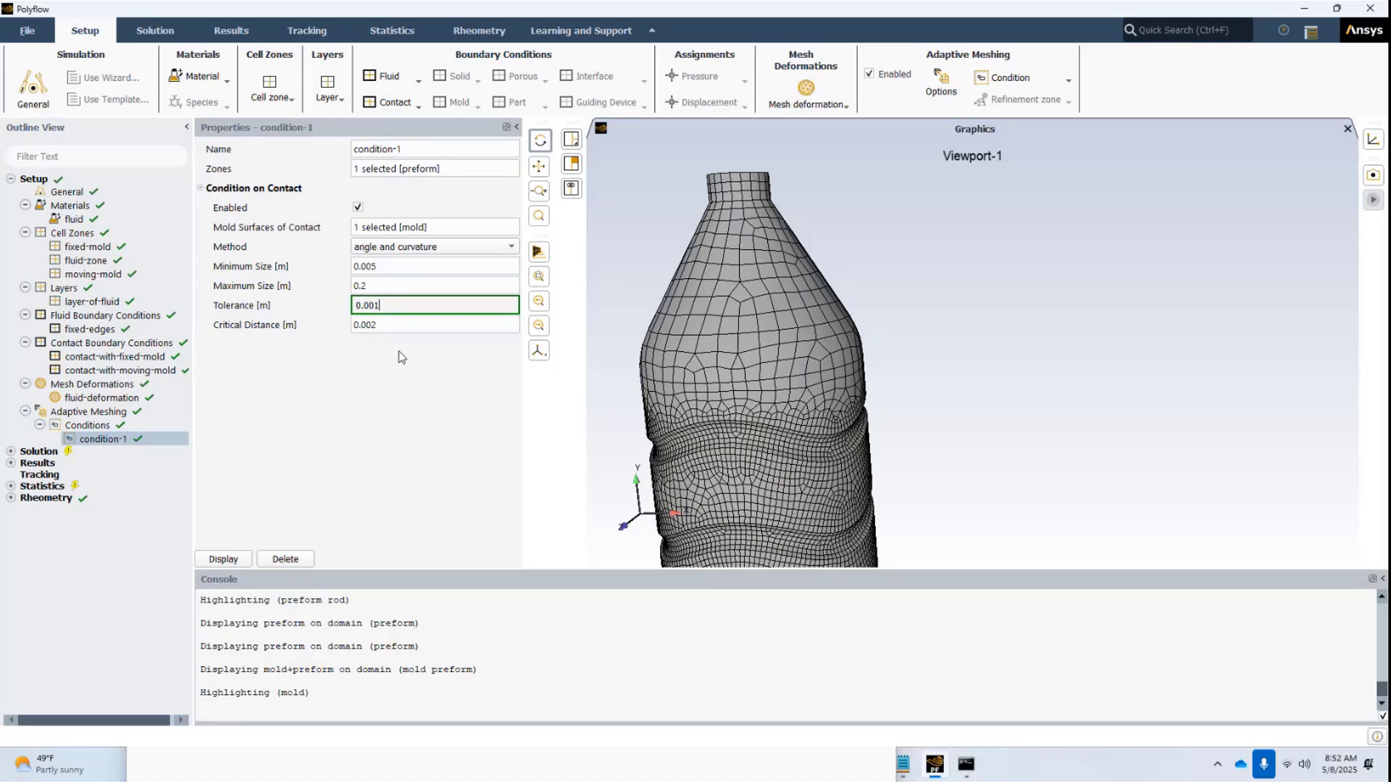
left_click(392, 325)
left_click(370, 324)
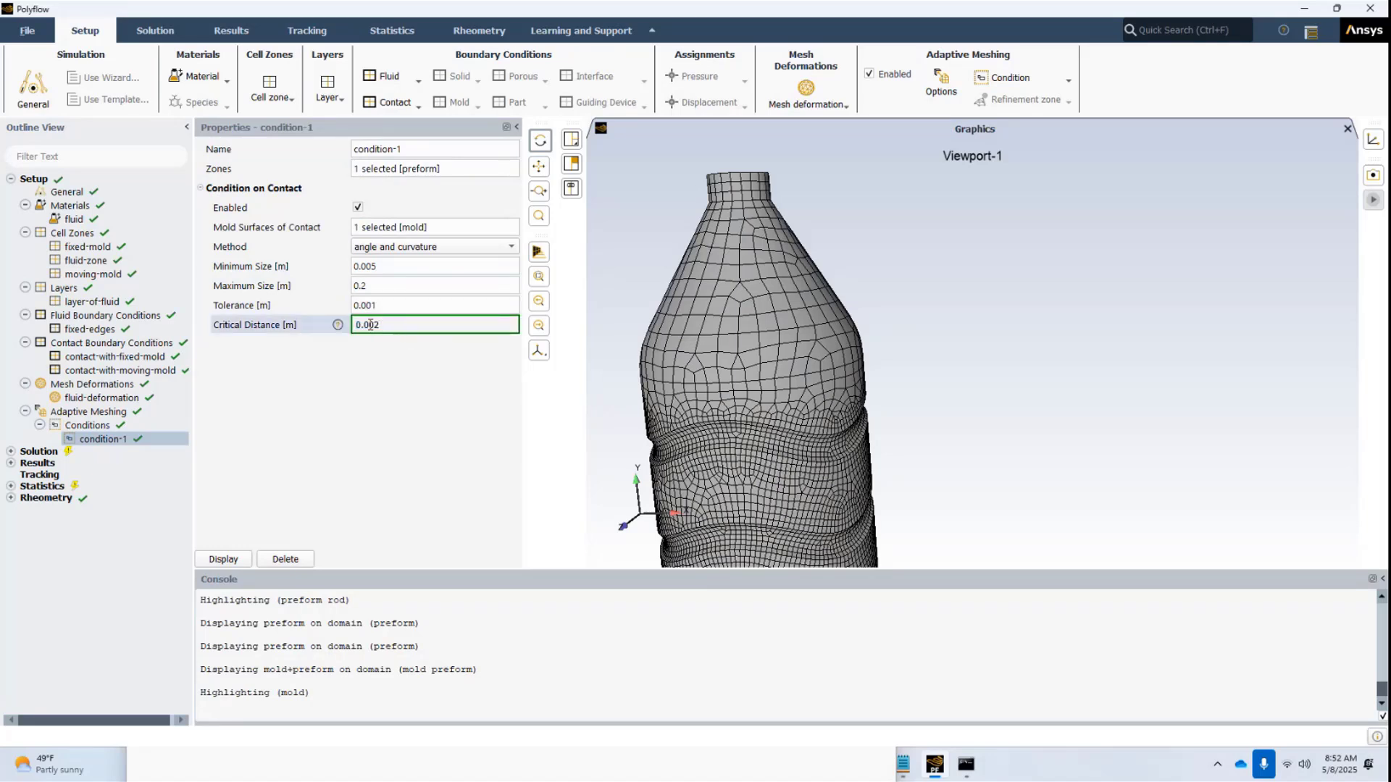
key("BackSpace")
key("Return")
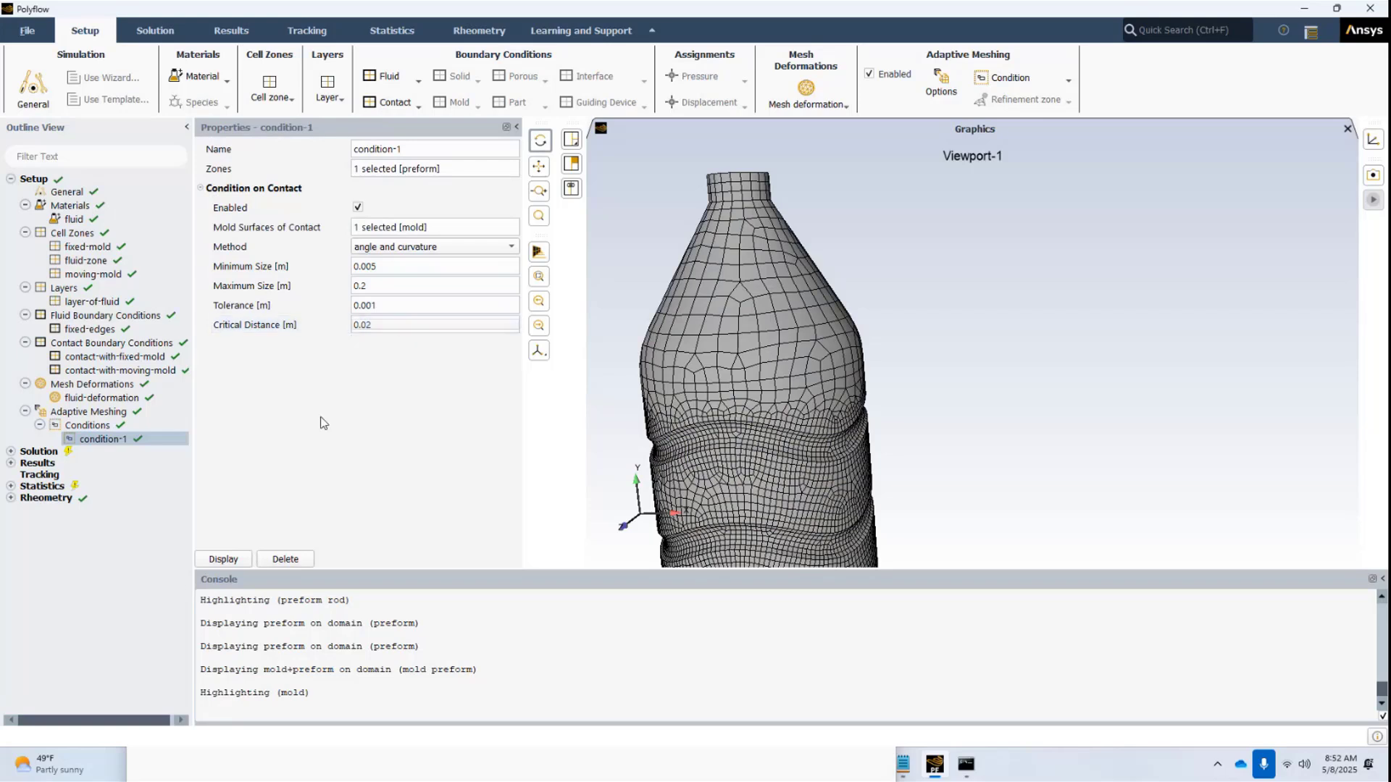
left_click(223, 558)
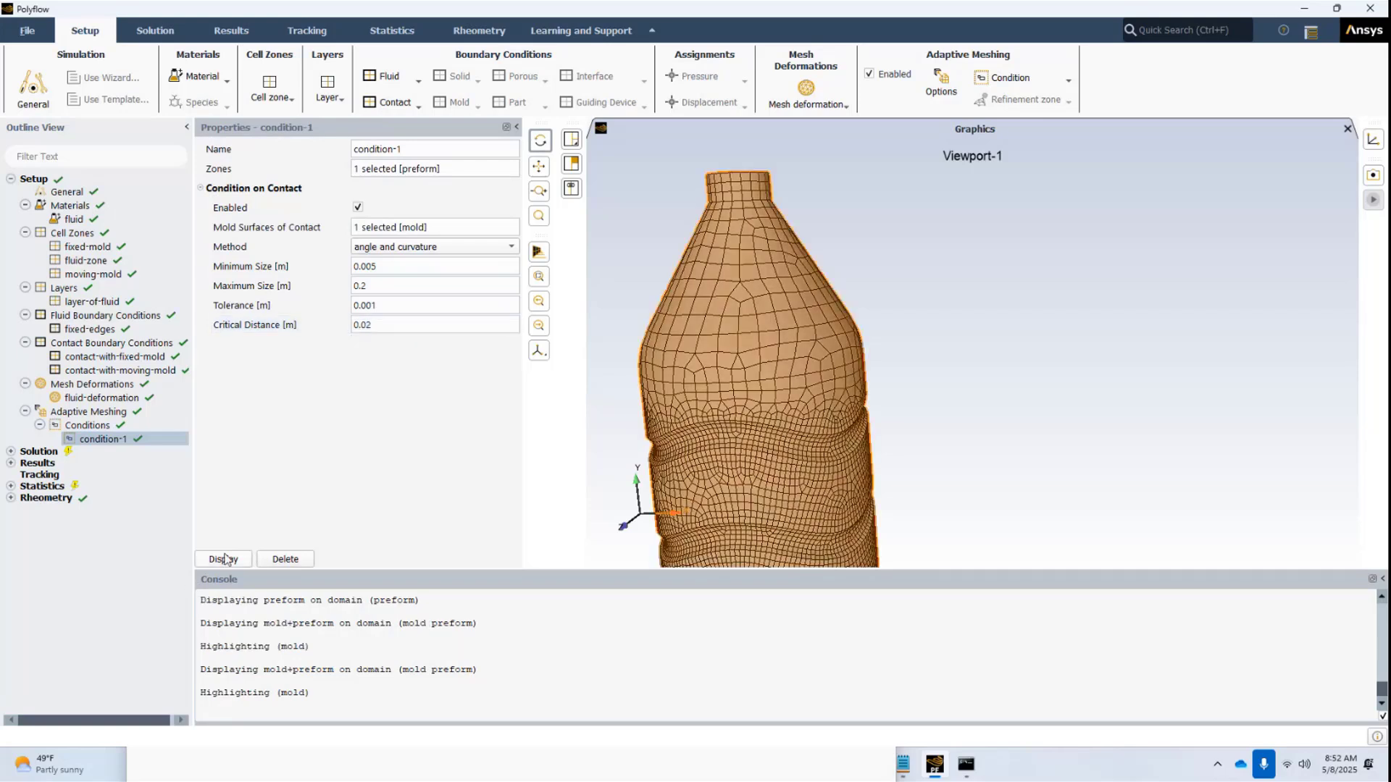
left_click(107, 414)
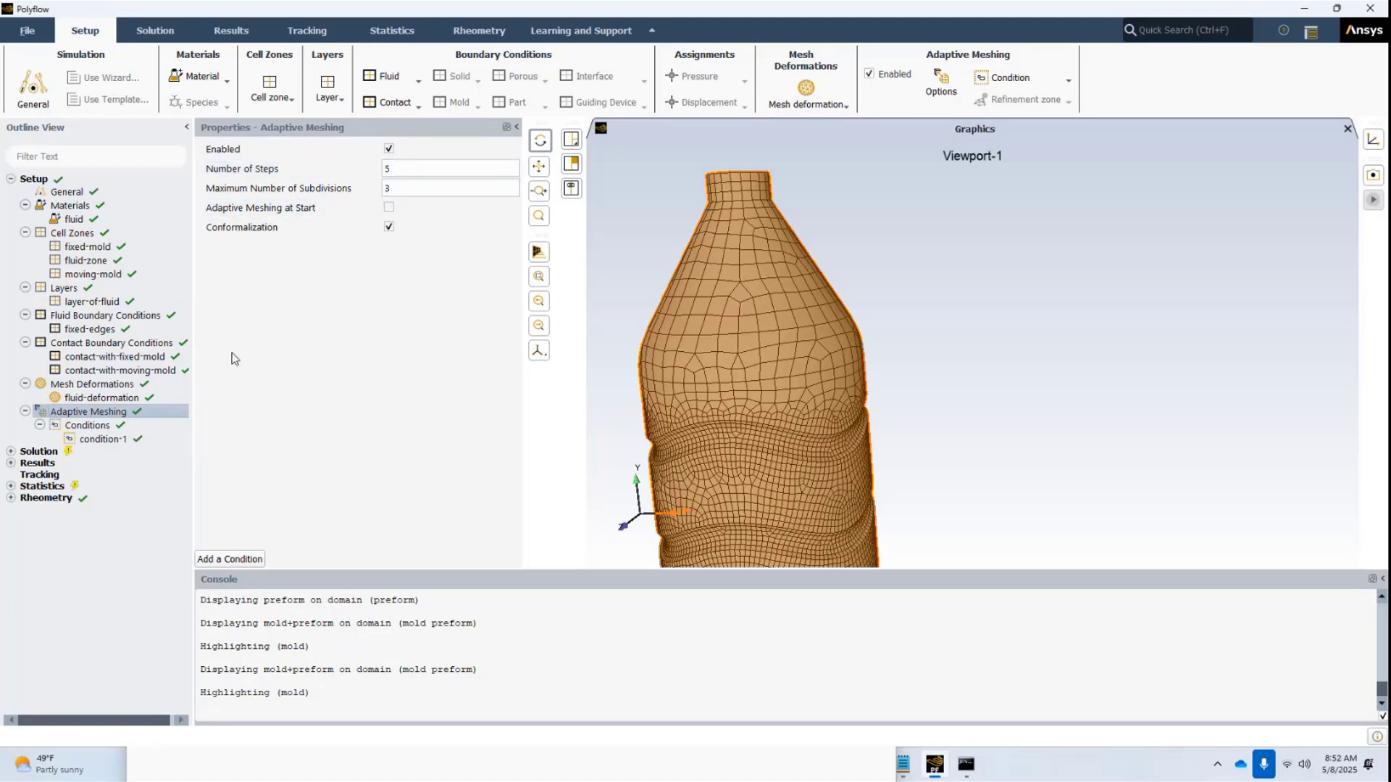
Enable track vectors in the derived quantities, with initial orientations parallel to D and perpendicular to D
left_click(10, 451)
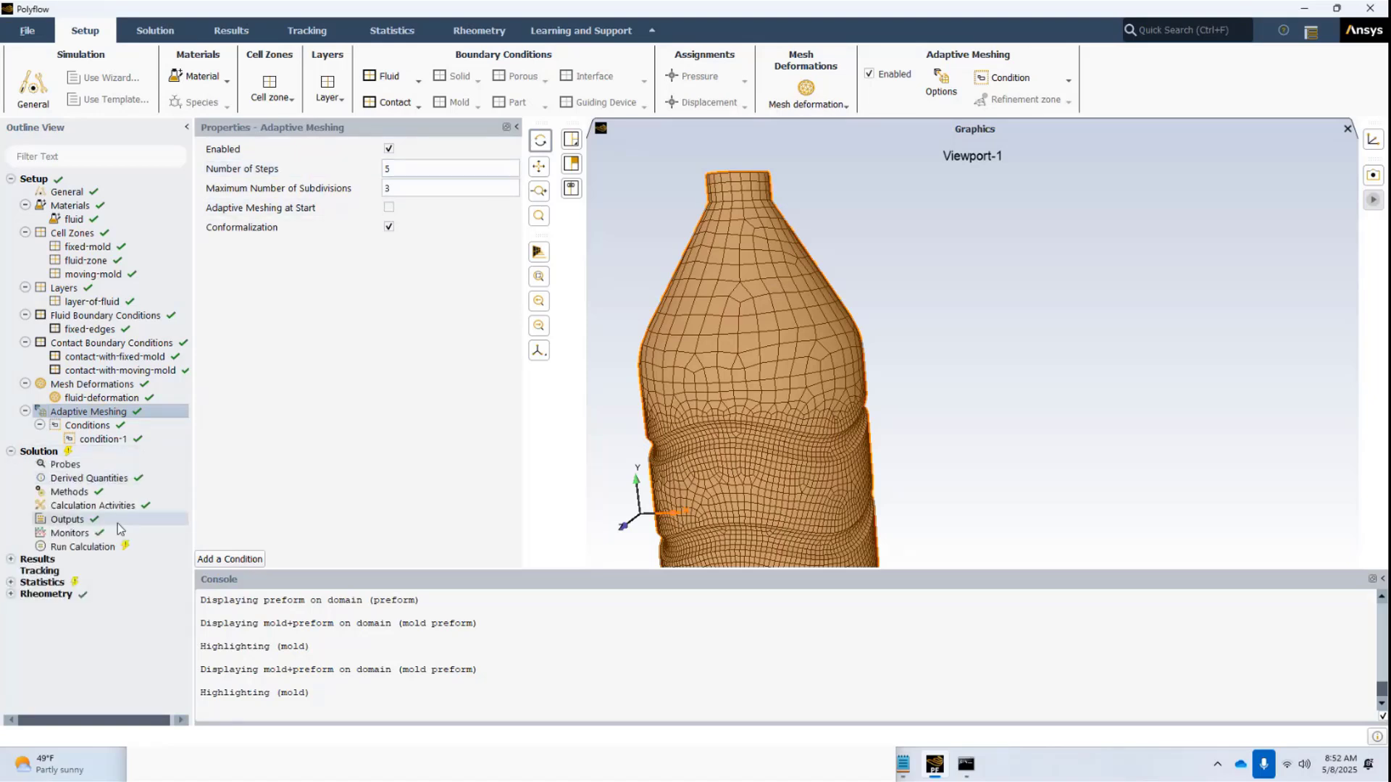
left_click(127, 479)
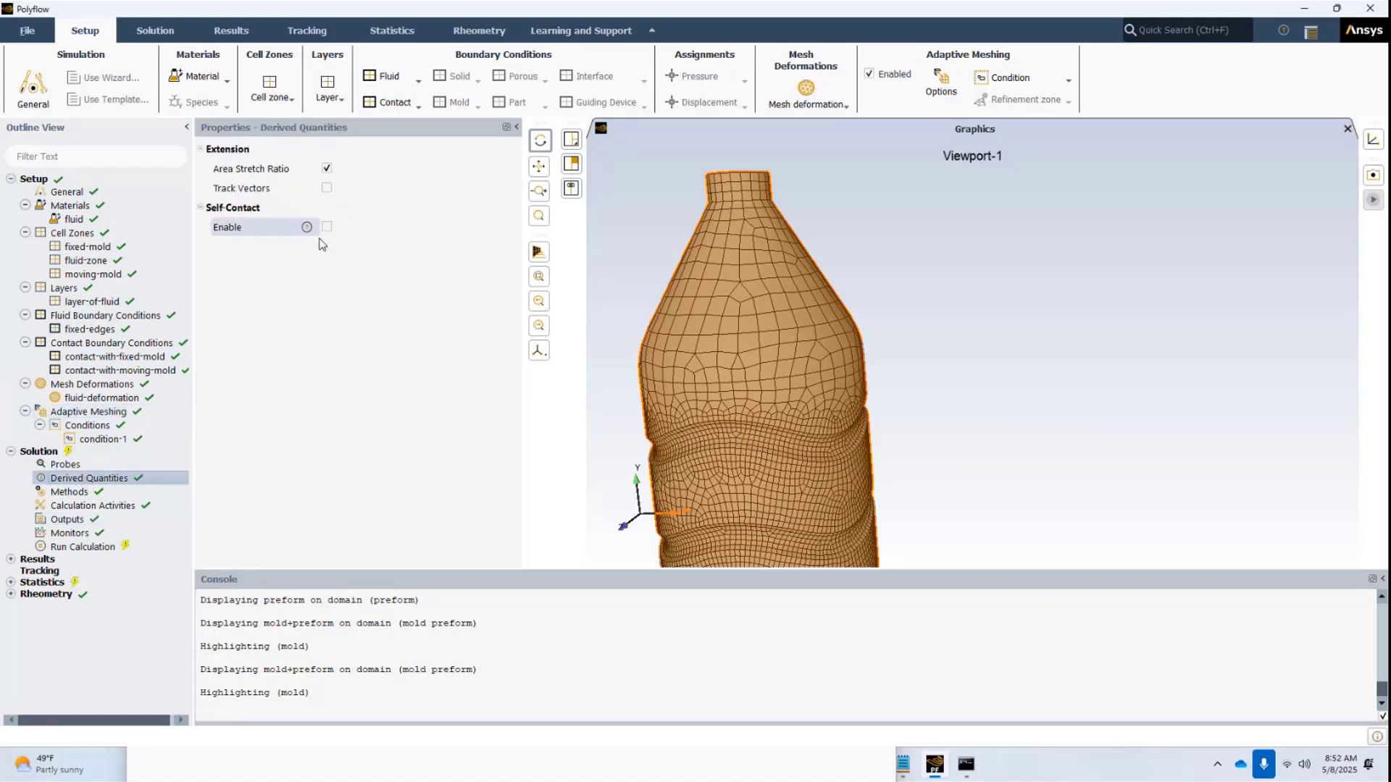
left_click(326, 188)
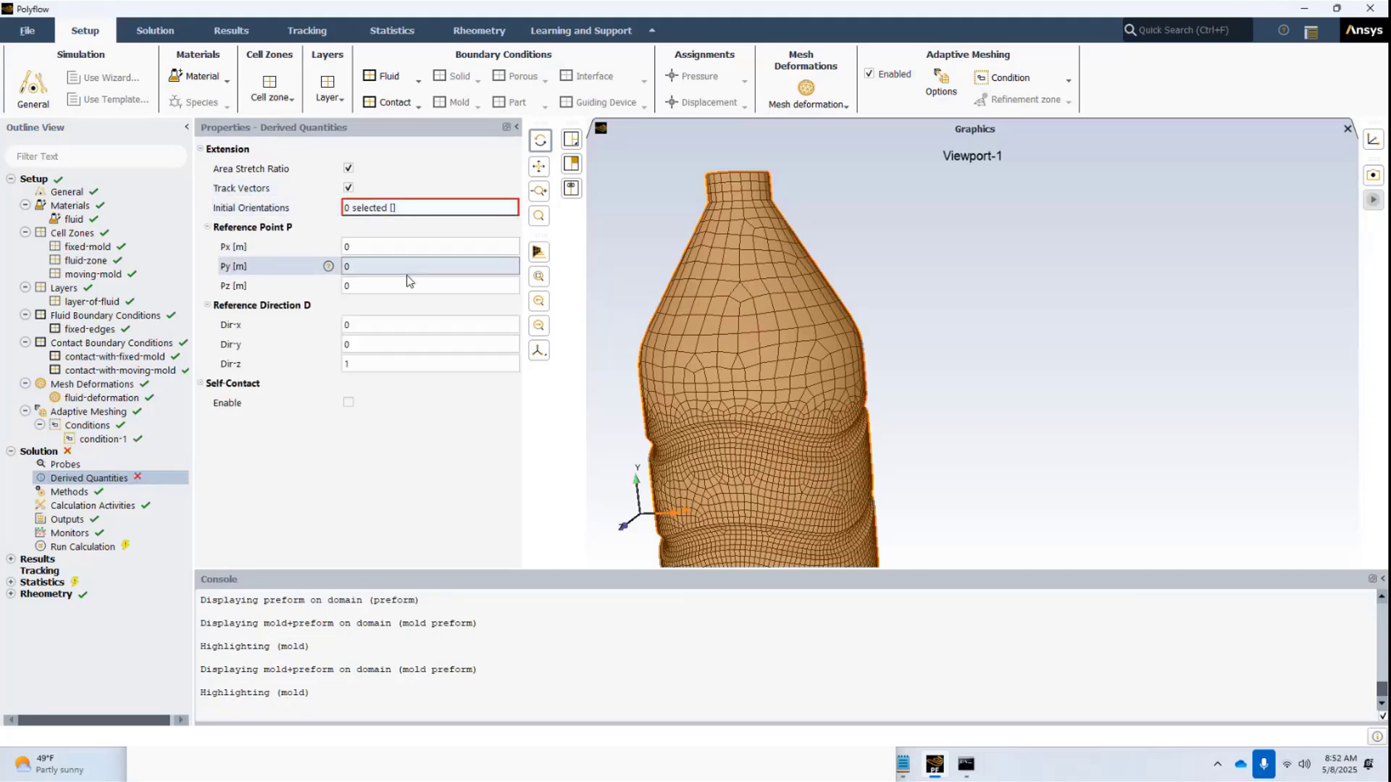
left_click(405, 208)
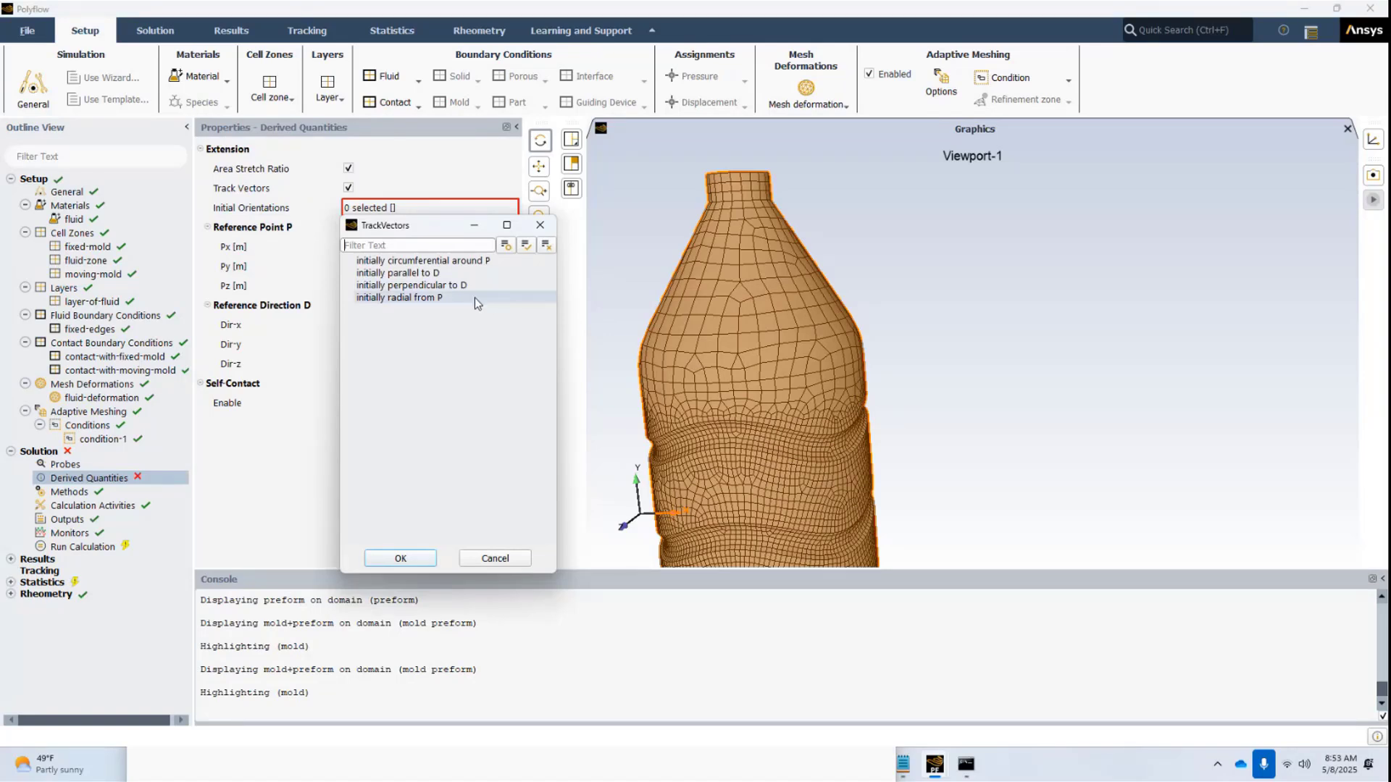
left_click(454, 273)
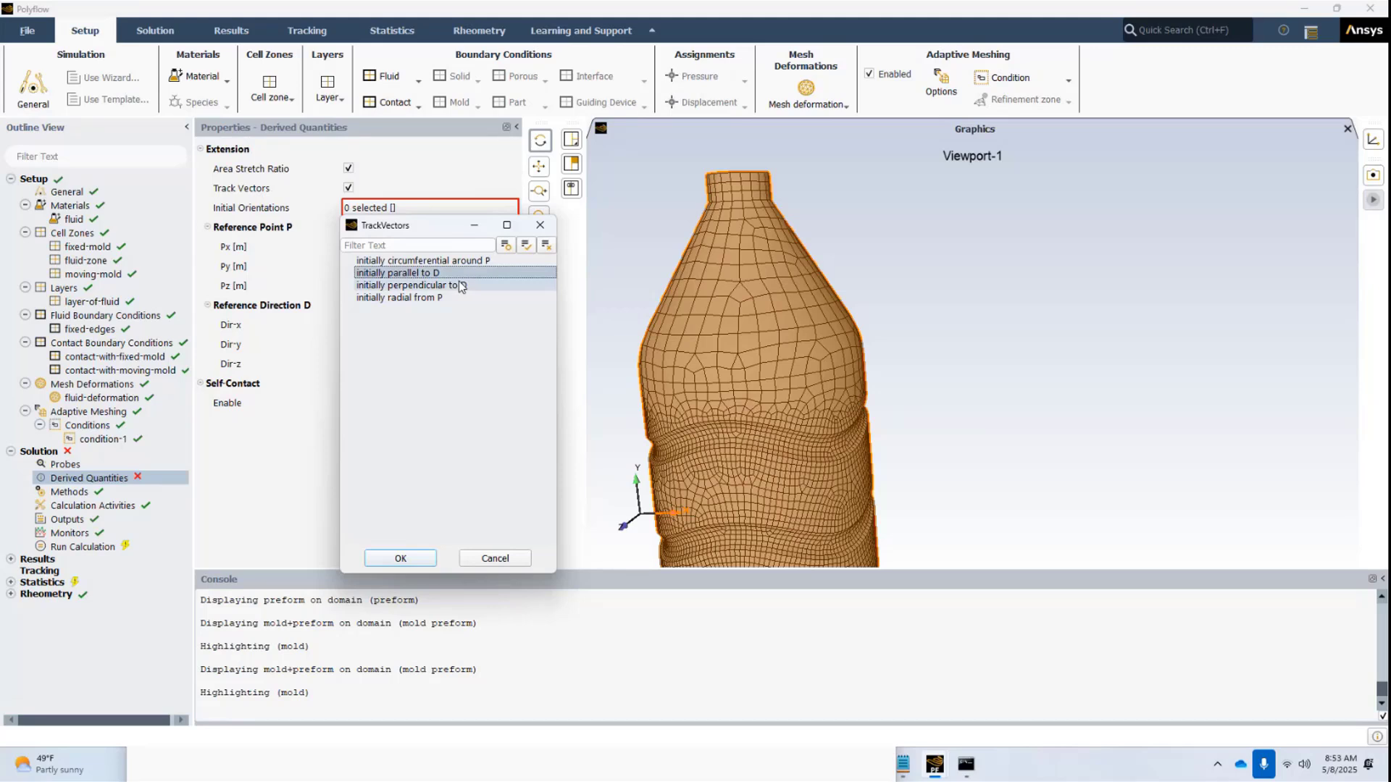
left_click(459, 285, "ctrl")
left_click(418, 558)
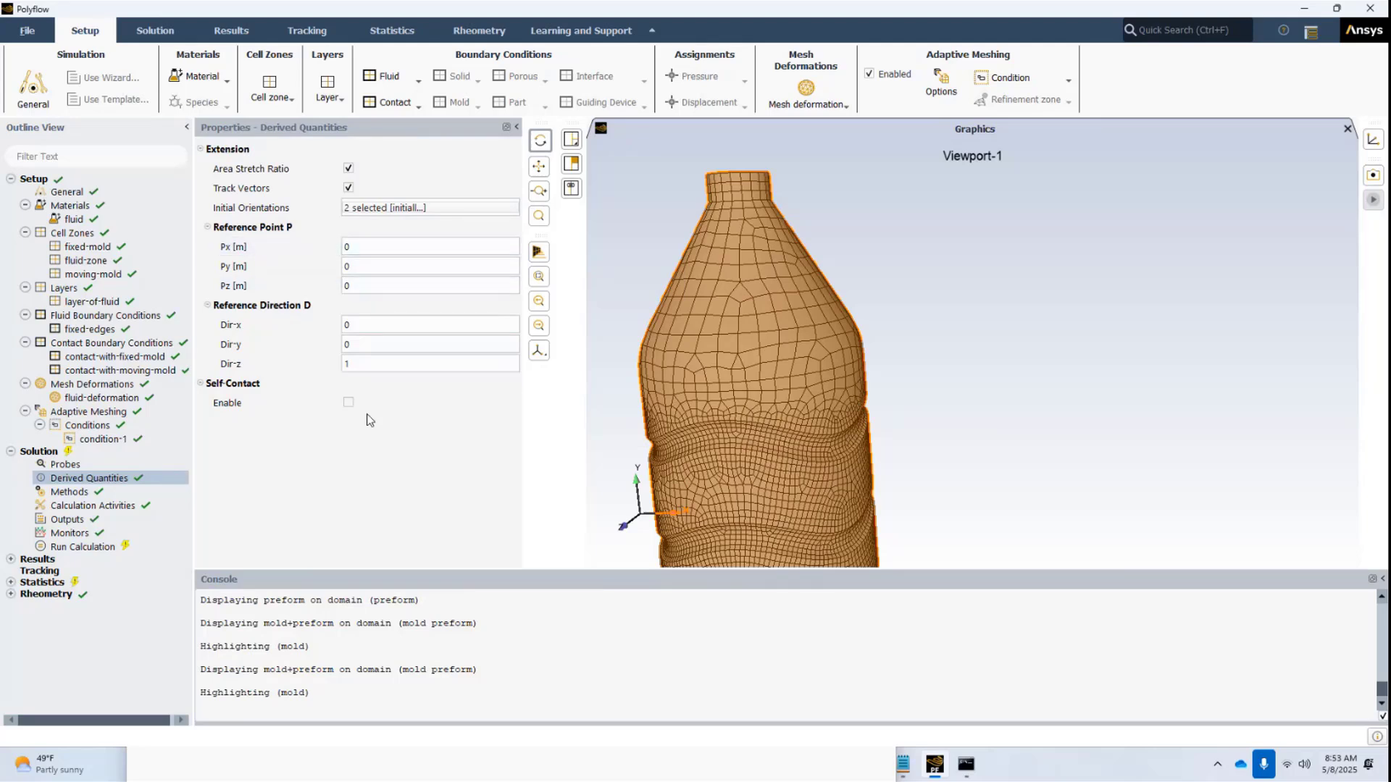
Set reference direction D to Dir-y 1 and Dir-z 0, and enable self-contact detection
left_click(394, 344)
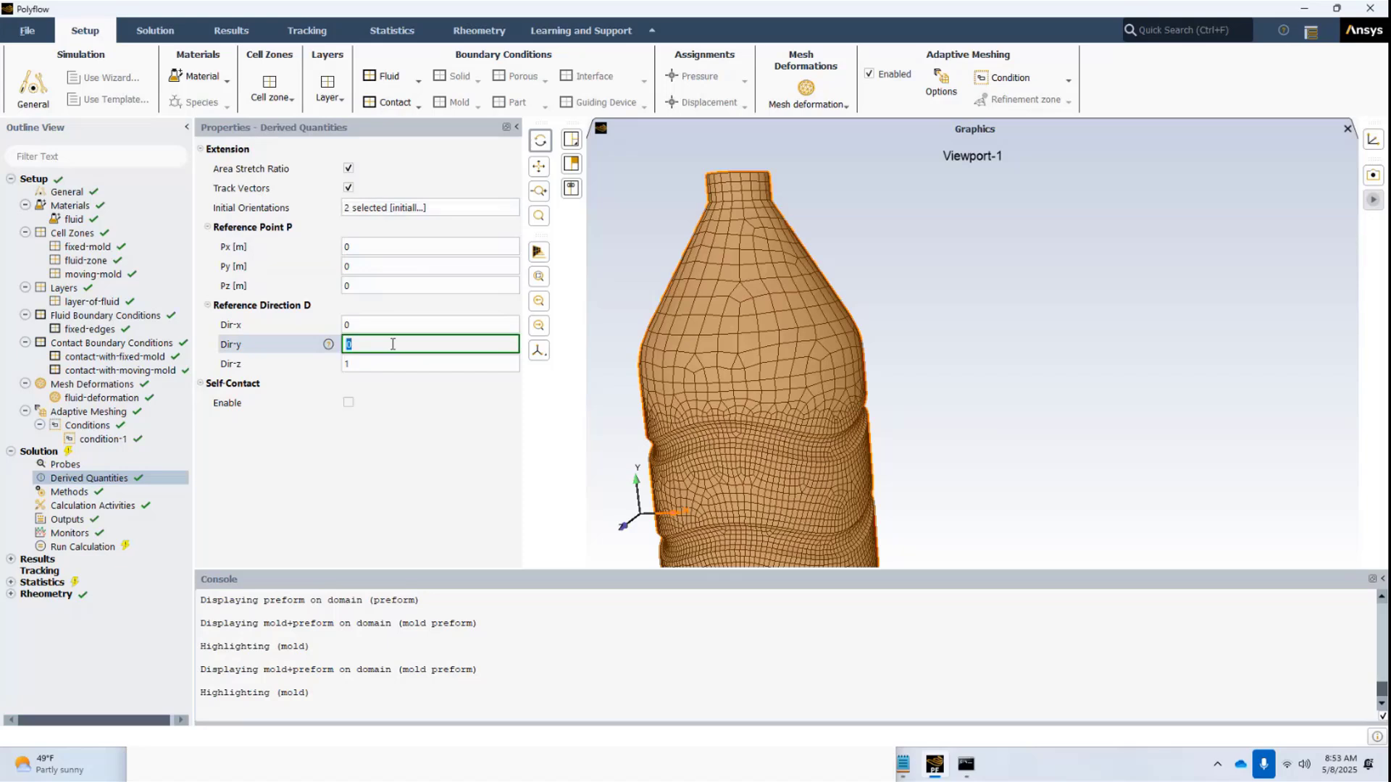
type("1")
left_click(397, 363)
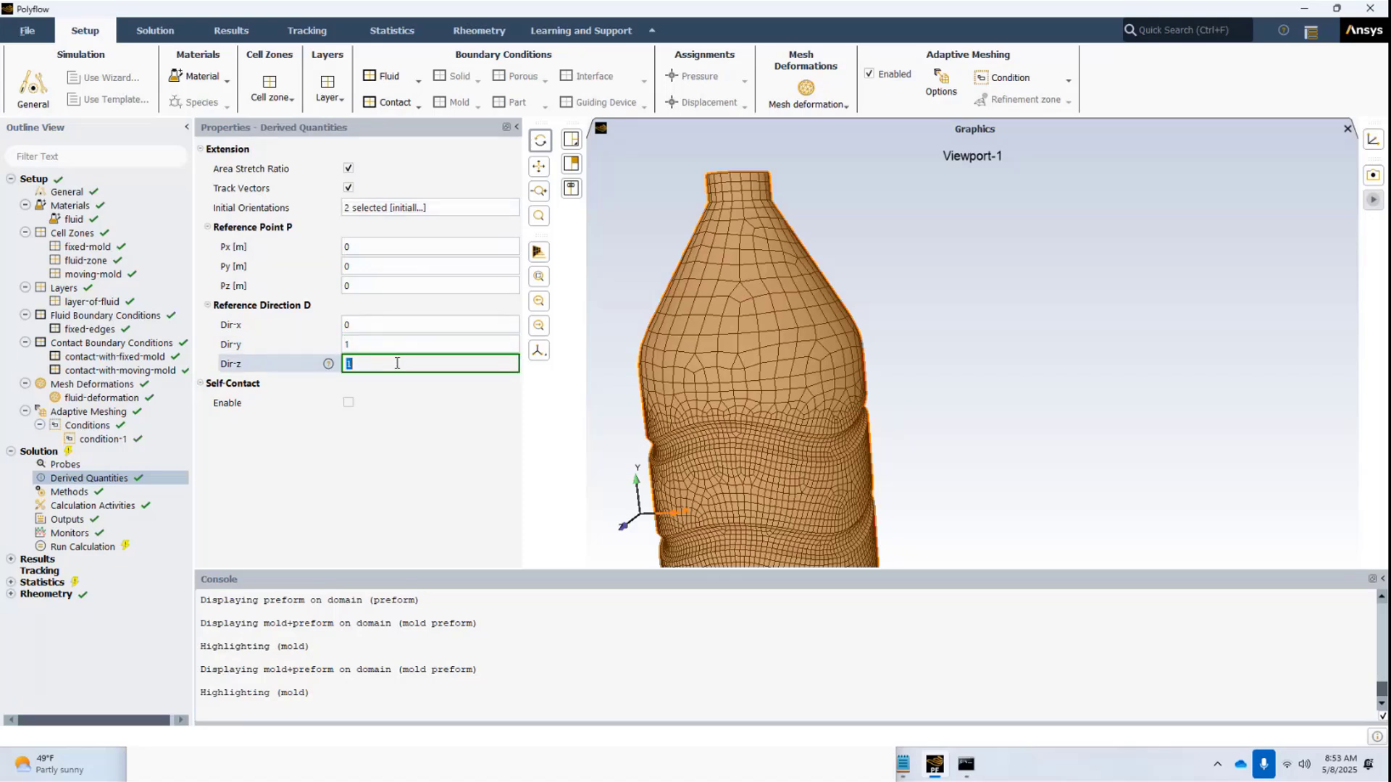
type("0")
left_click(348, 402)
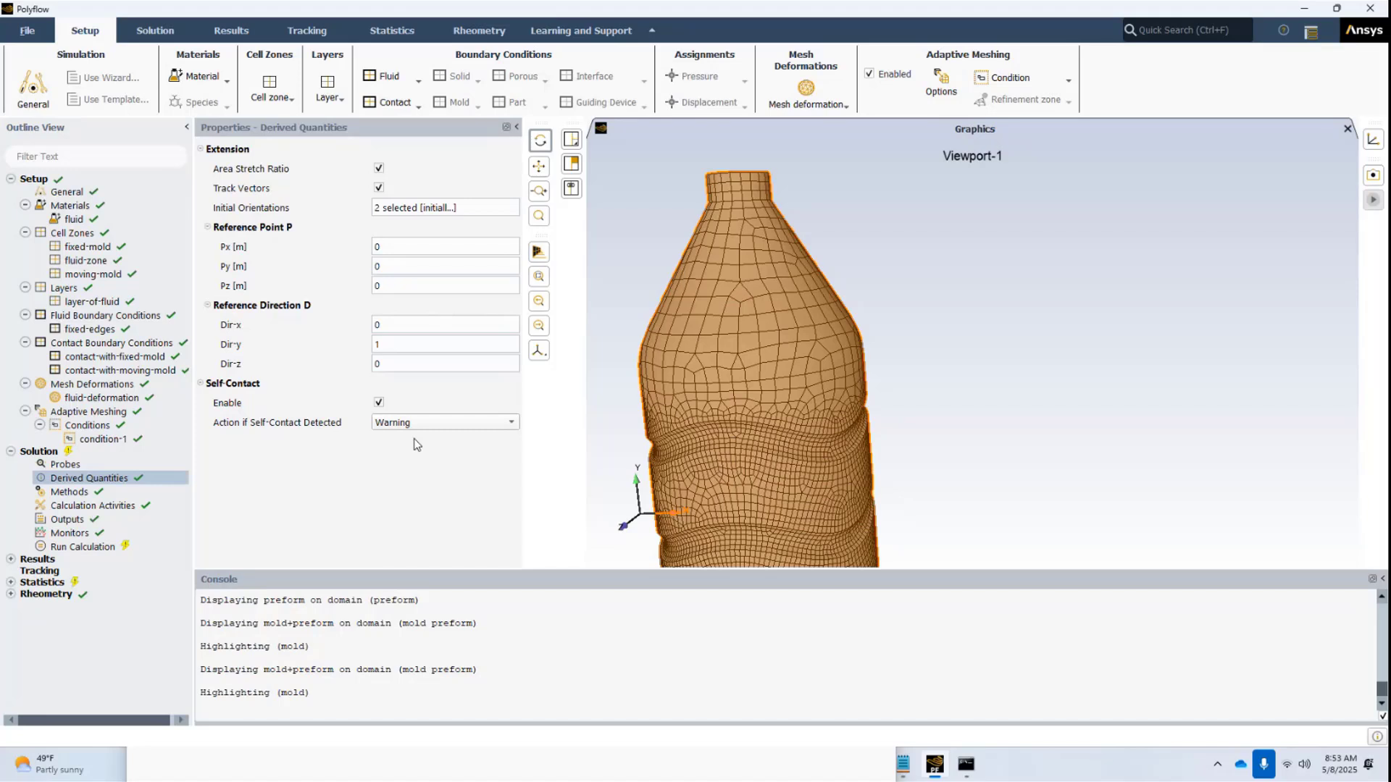
In the calculation activities, make the convergence criterion user specified with a convergence tolerance of 0.0001
left_click(103, 506)
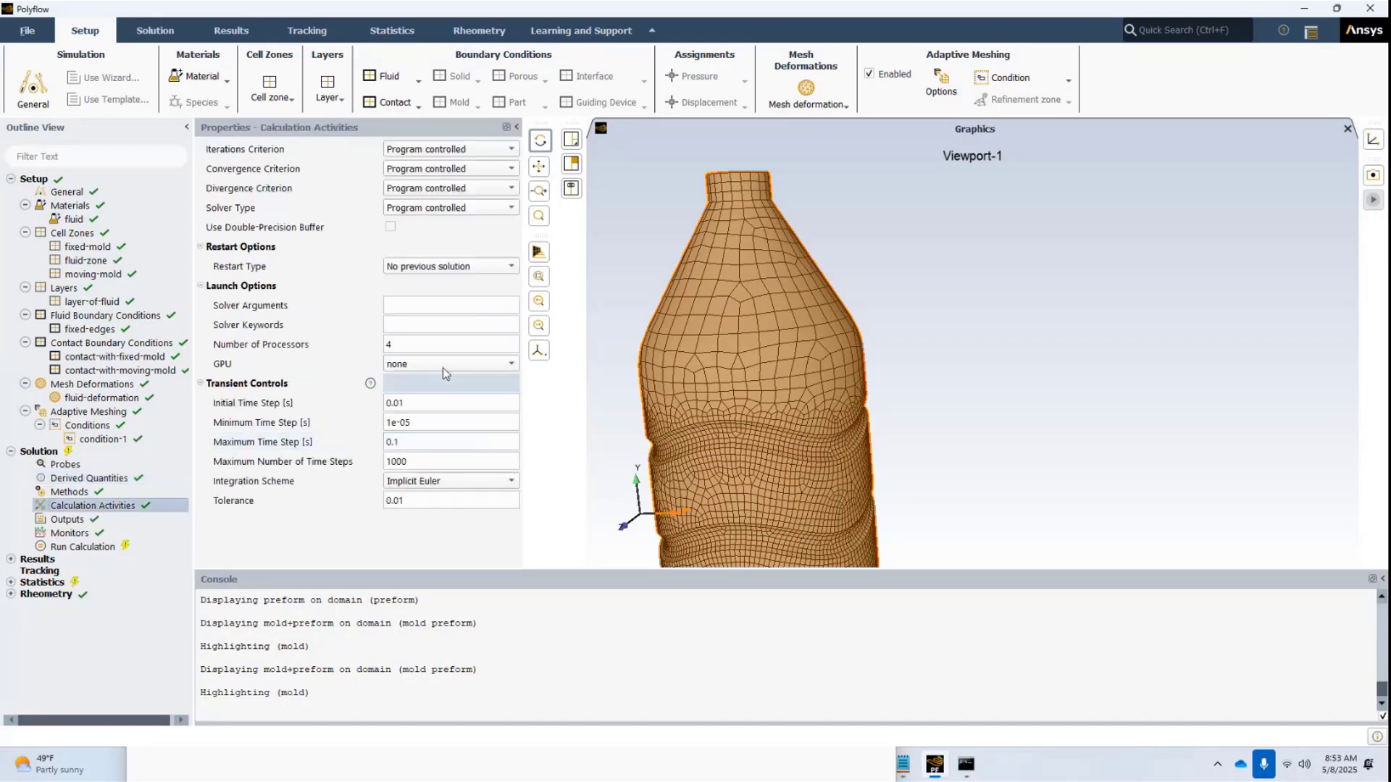
left_click(446, 168)
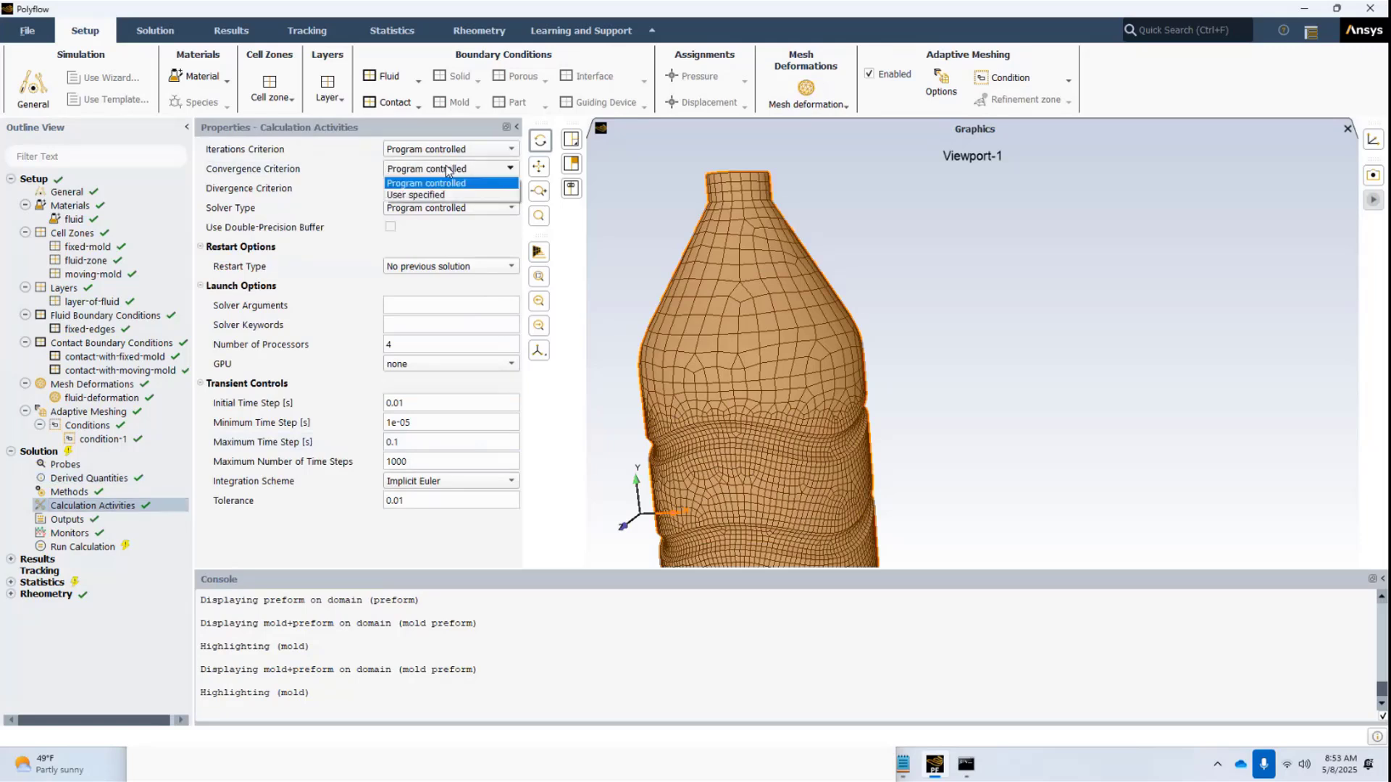
left_click(433, 197)
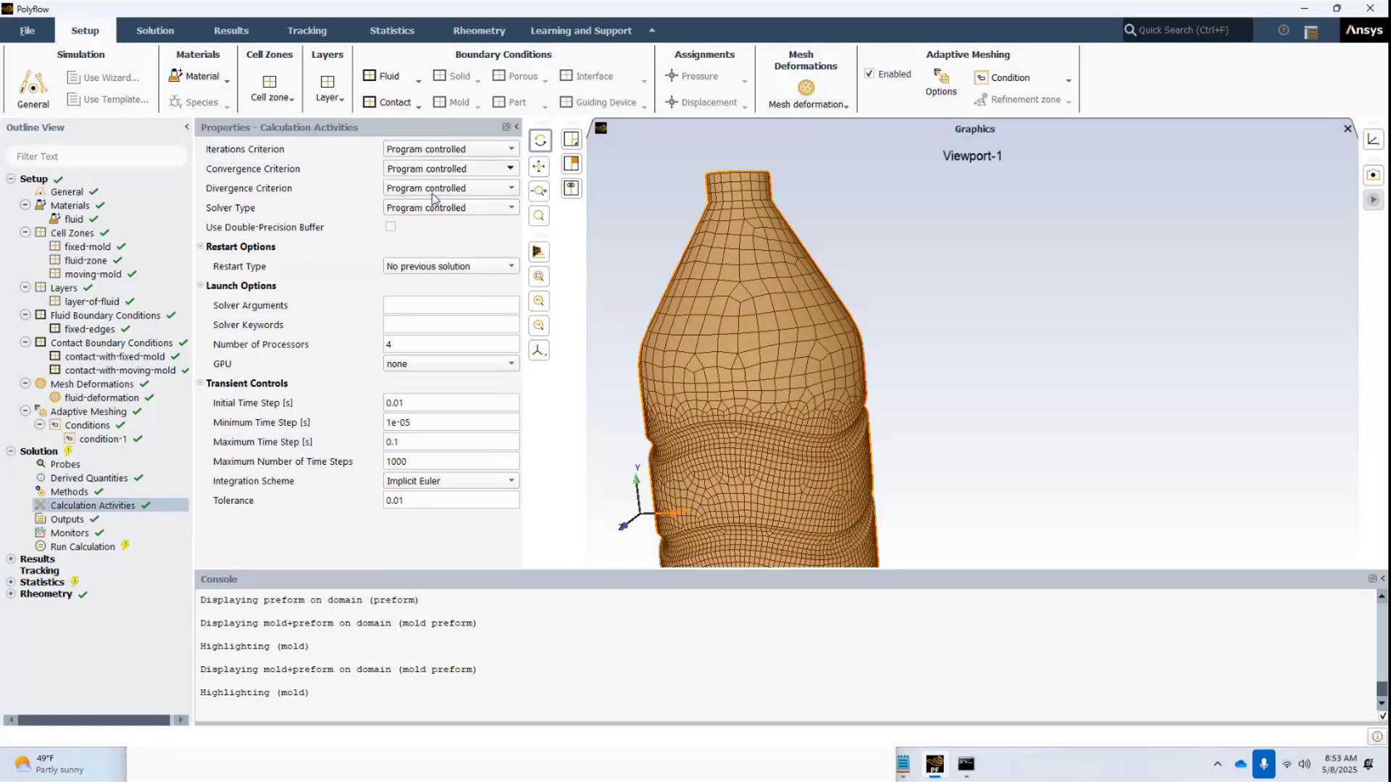
key("Down")
left_click(412, 187)
left_click(412, 187)
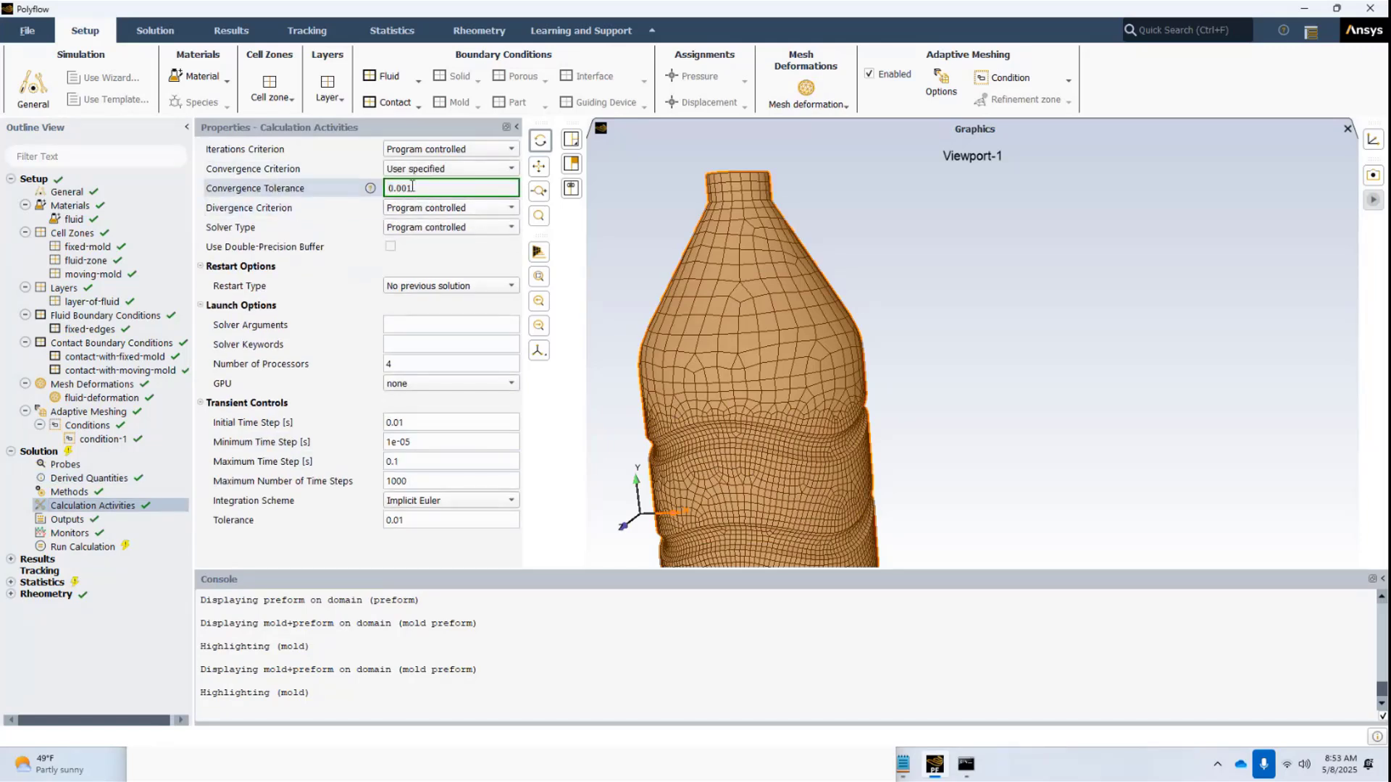
type("0")
key("Return")
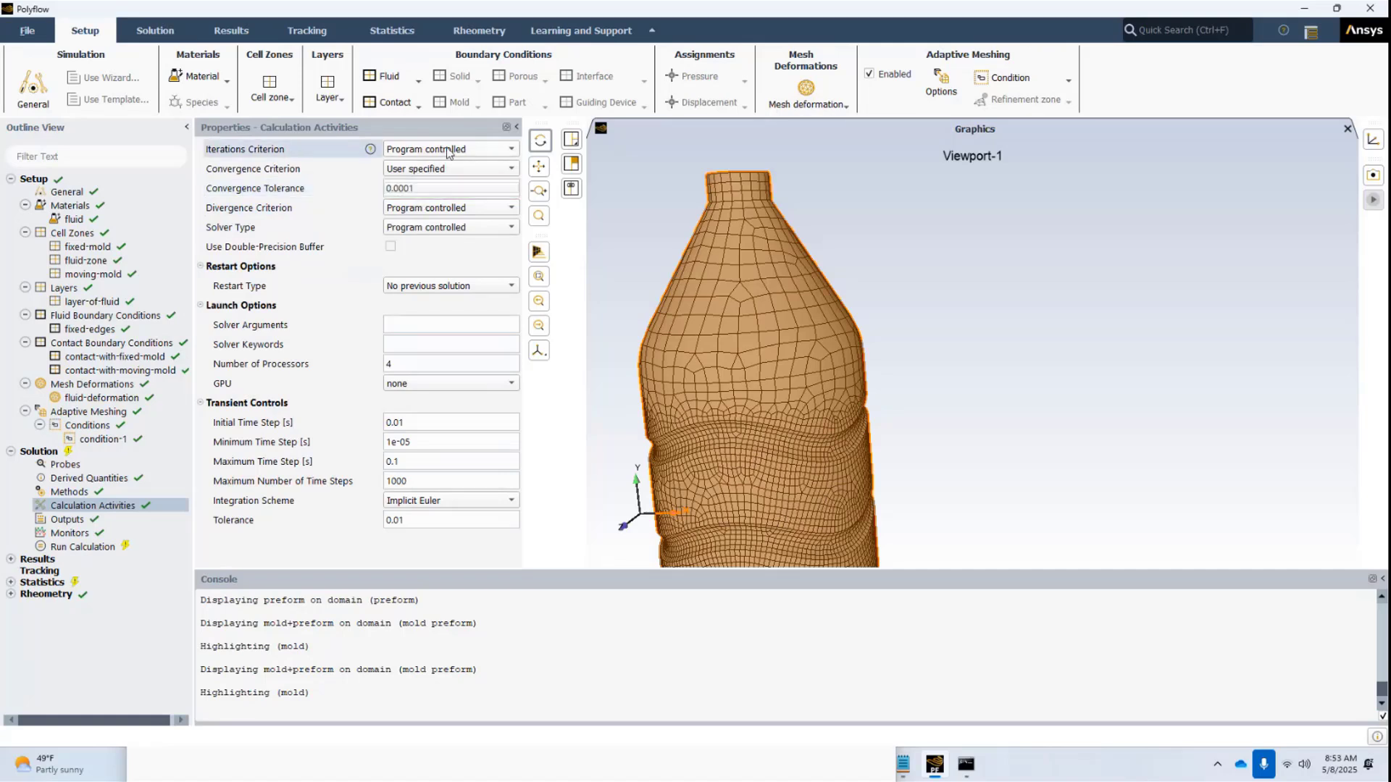
Set the transient initial time step to 0.0001 s and the minimum time step to 1e-06 s
double_click(445, 422)
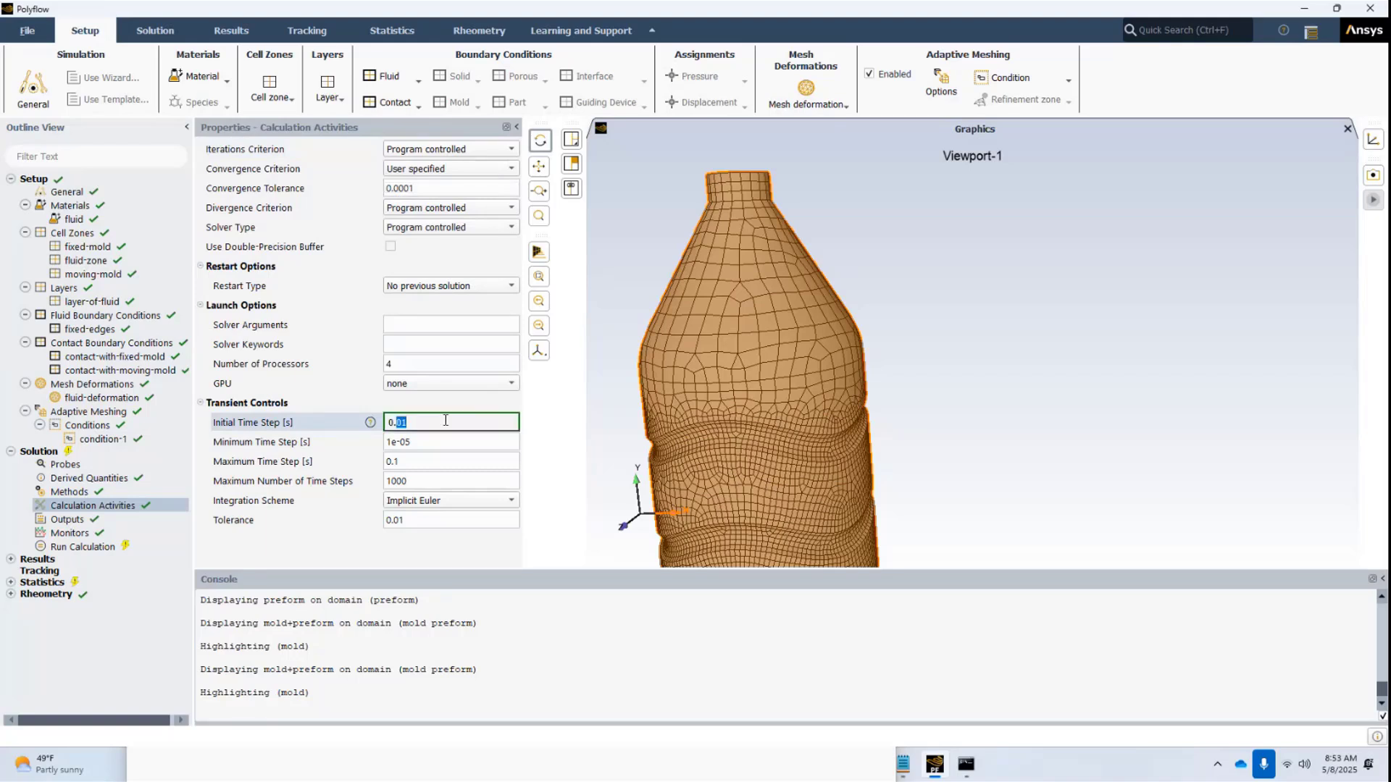
type("0001")
double_click(446, 442)
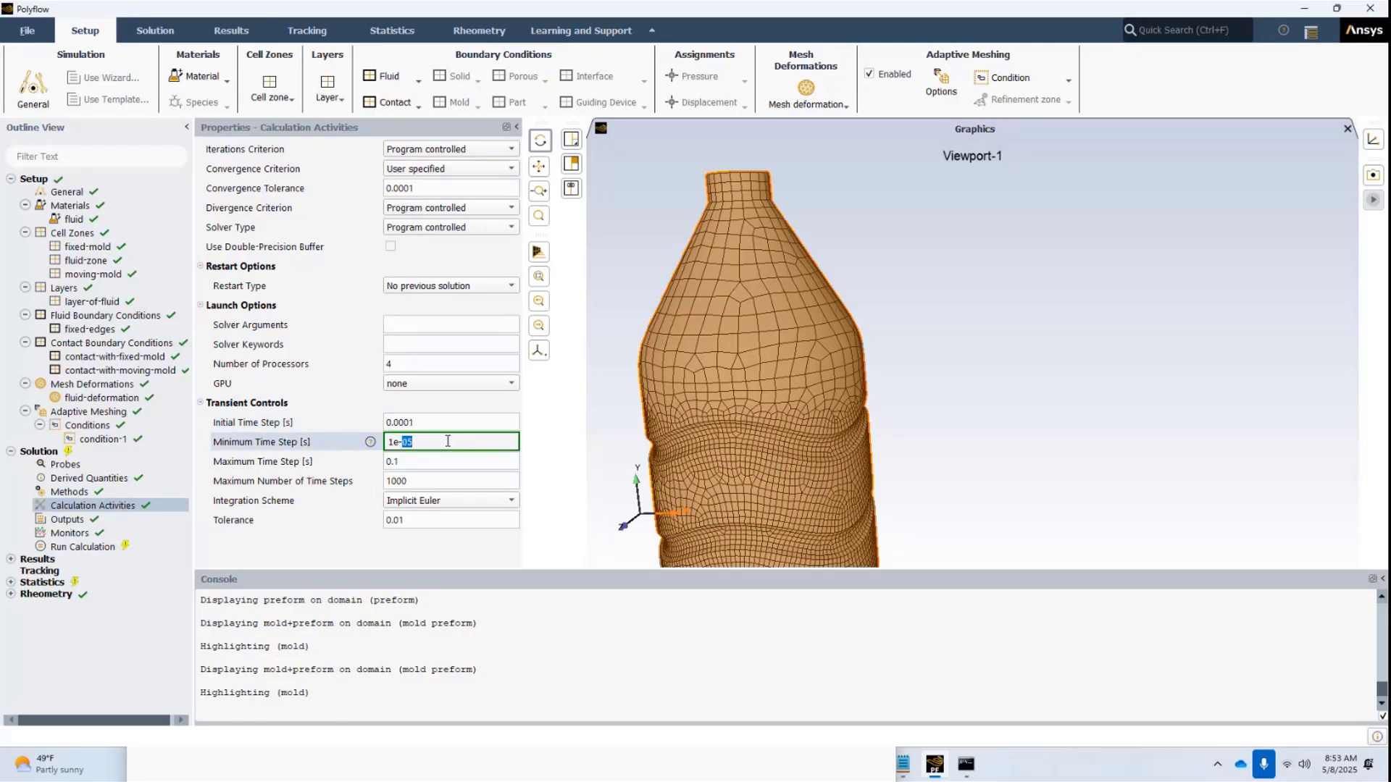
type("06")
key("Return")
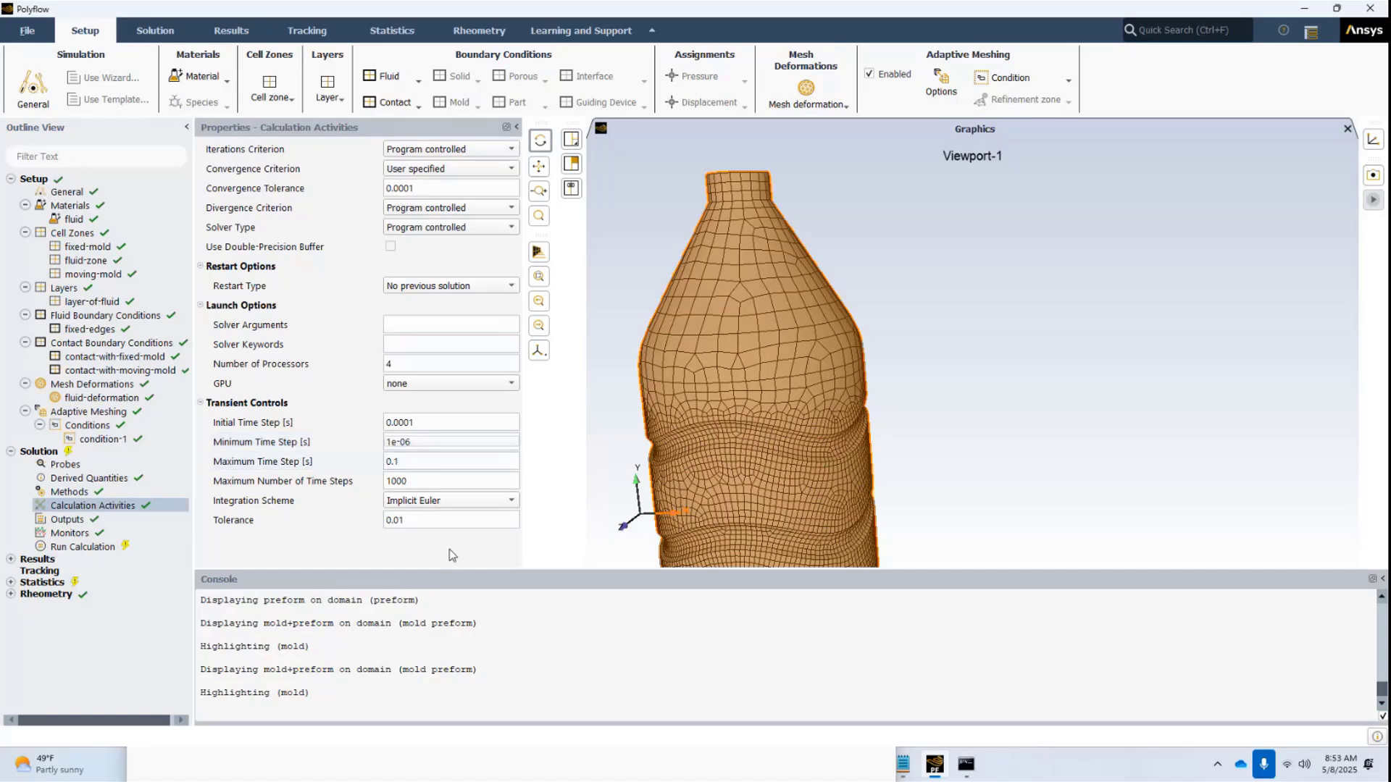
Set the maximum time step to 0.01 s and the transient tolerance to 0.001
left_click(408, 462)
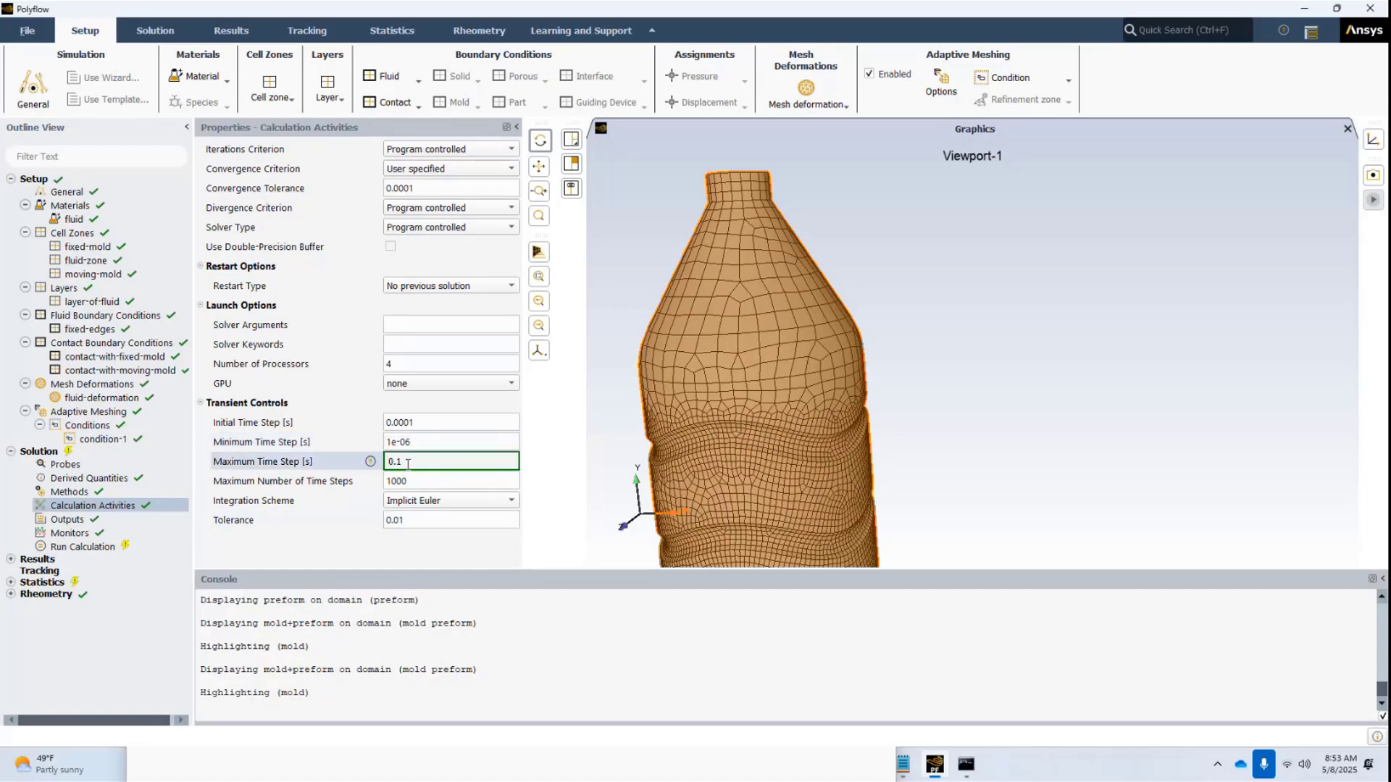
key("BackSpace")
type("01")
key("Return")
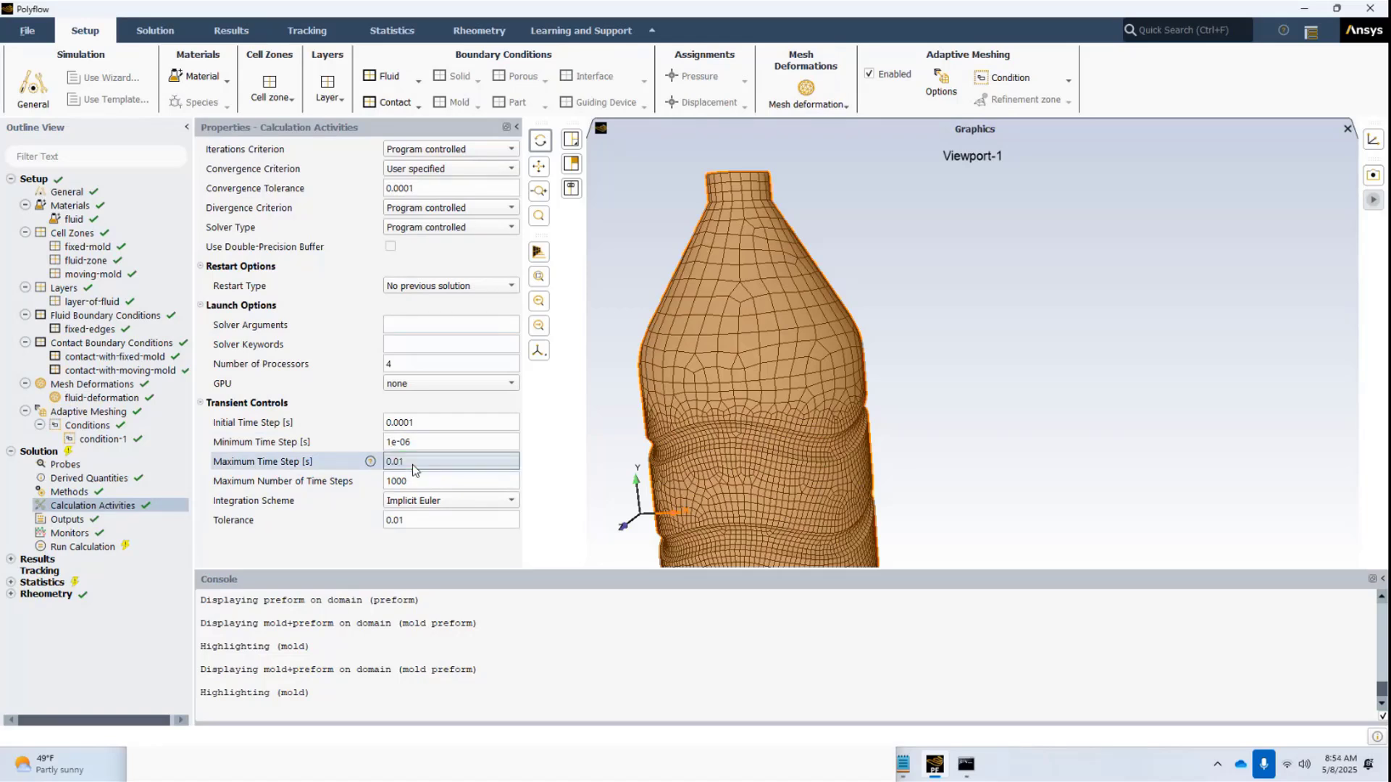
left_click(402, 520)
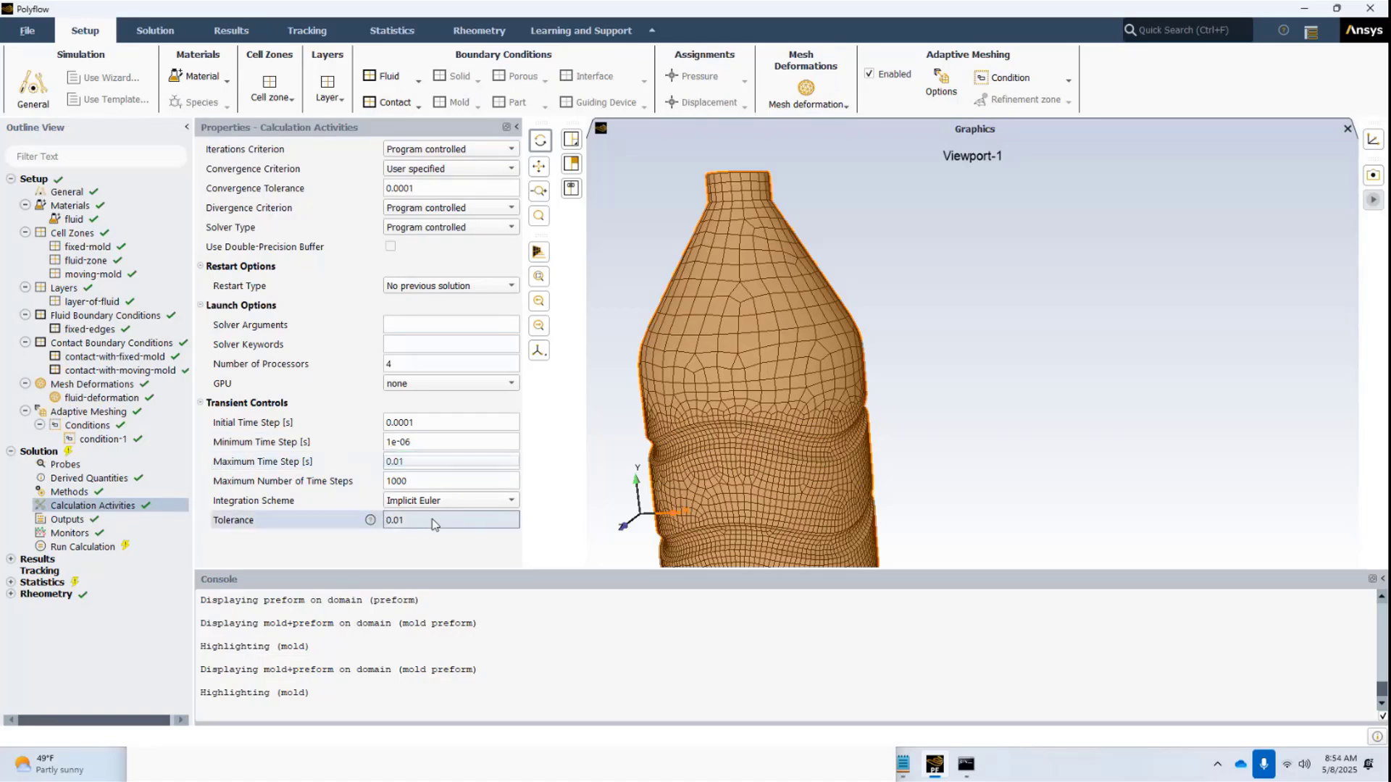
left_click(400, 521)
type("0.001")
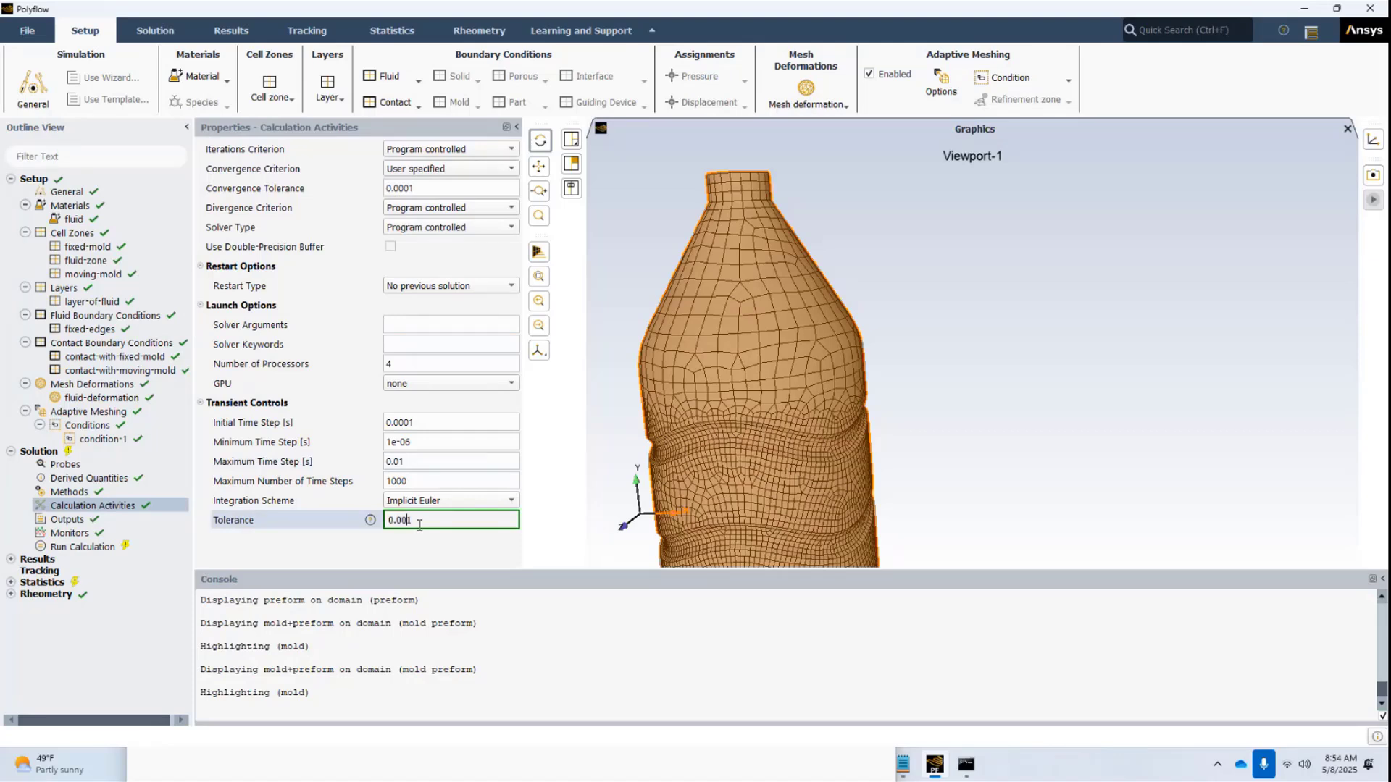
key("Return")
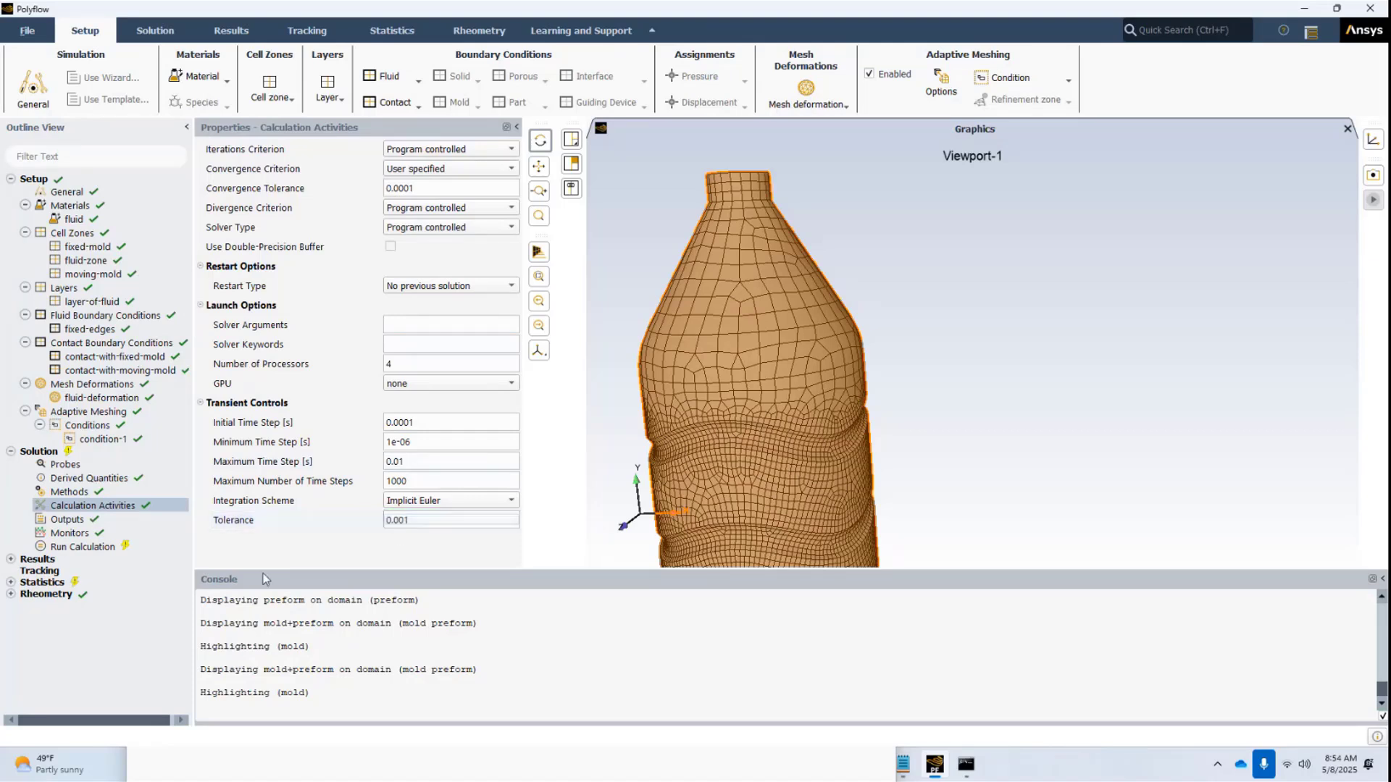
Check the simulation settings for readiness to run the calculation
left_click(86, 549)
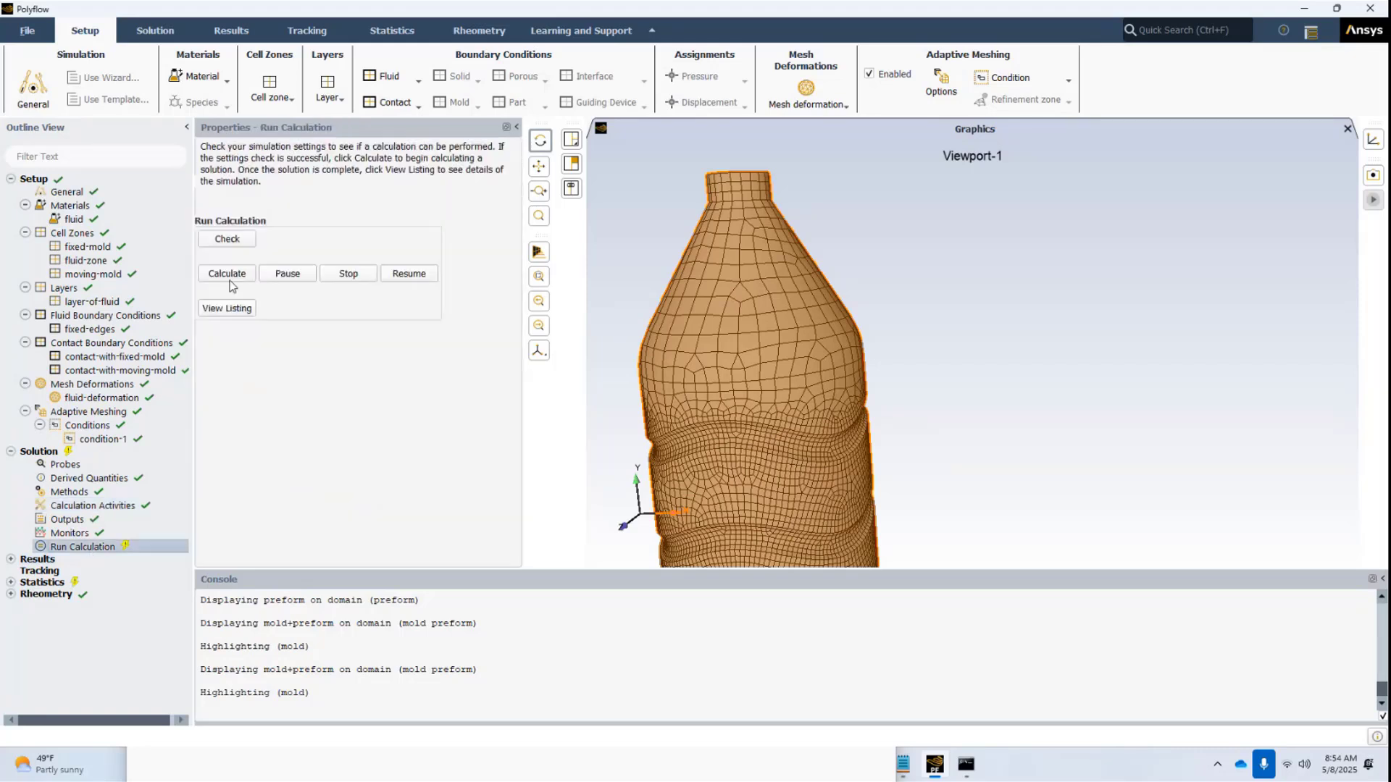
left_click(242, 239)
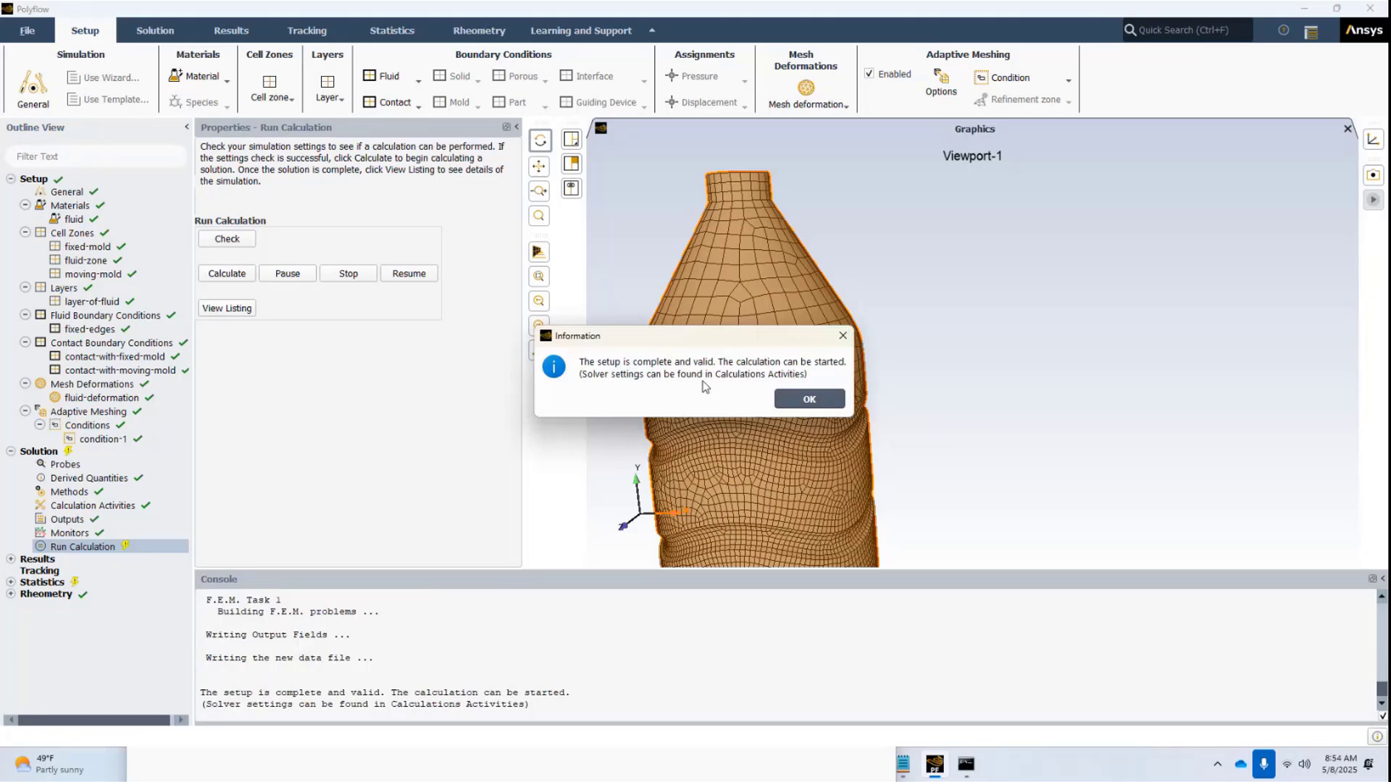
left_click(804, 398)
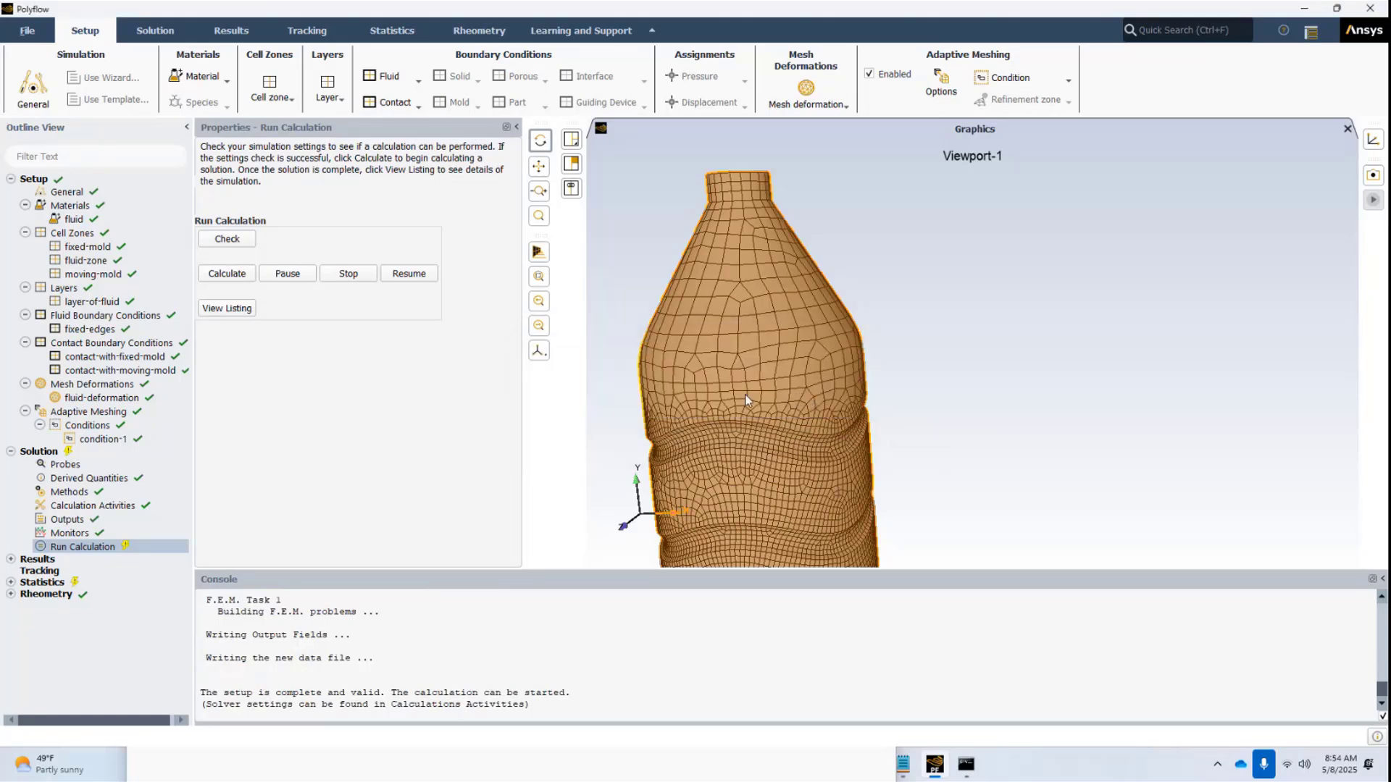
Save the session as example_isbm in the Downloads folder
left_click(27, 30)
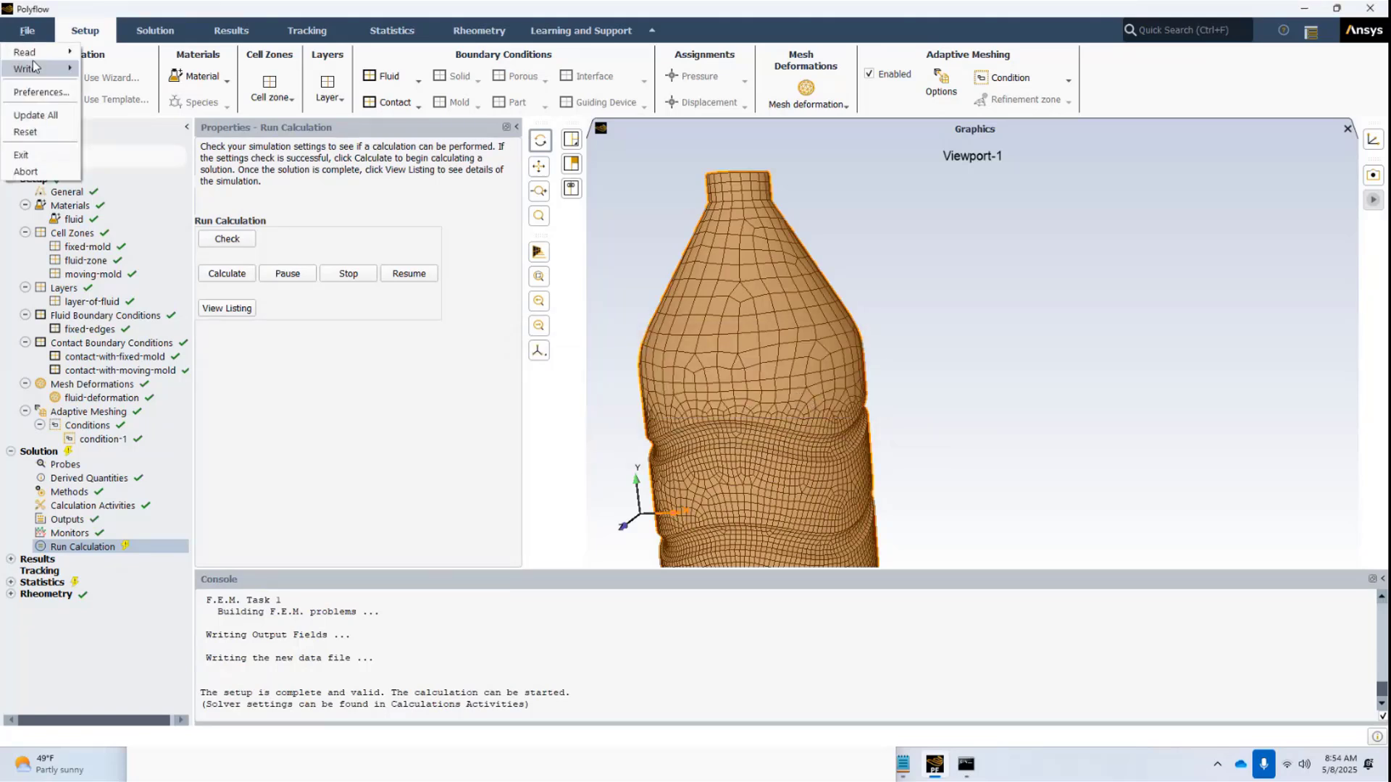
mouse_move(49, 72)
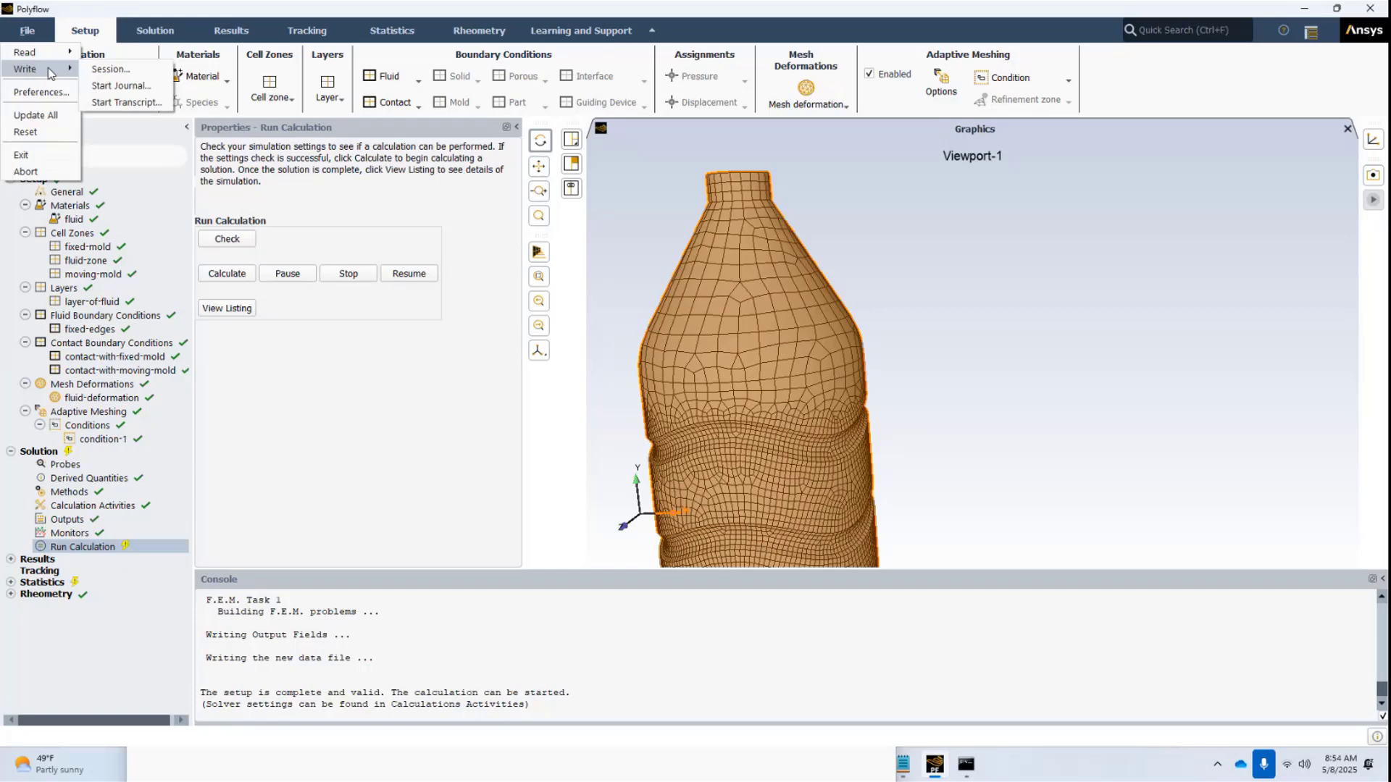
left_click(110, 69)
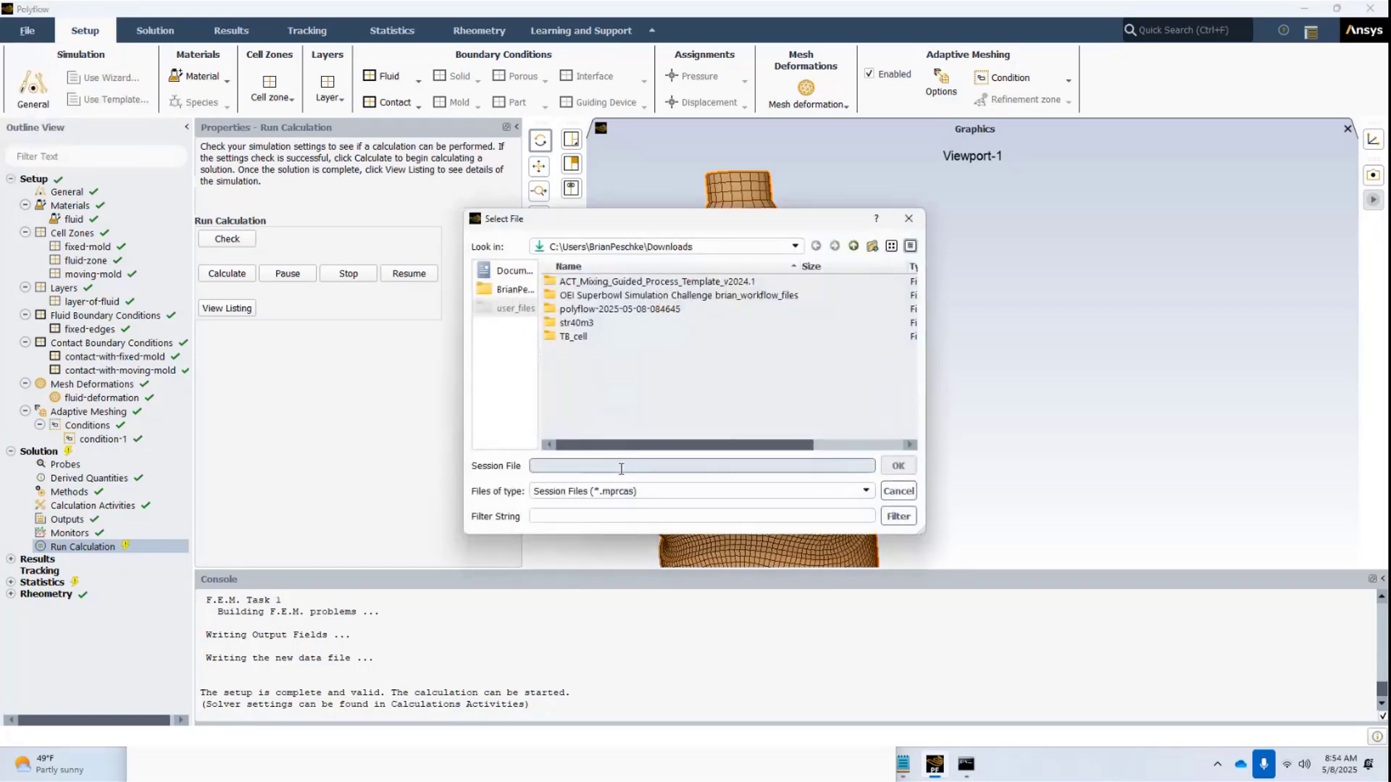
type("example_isbm")
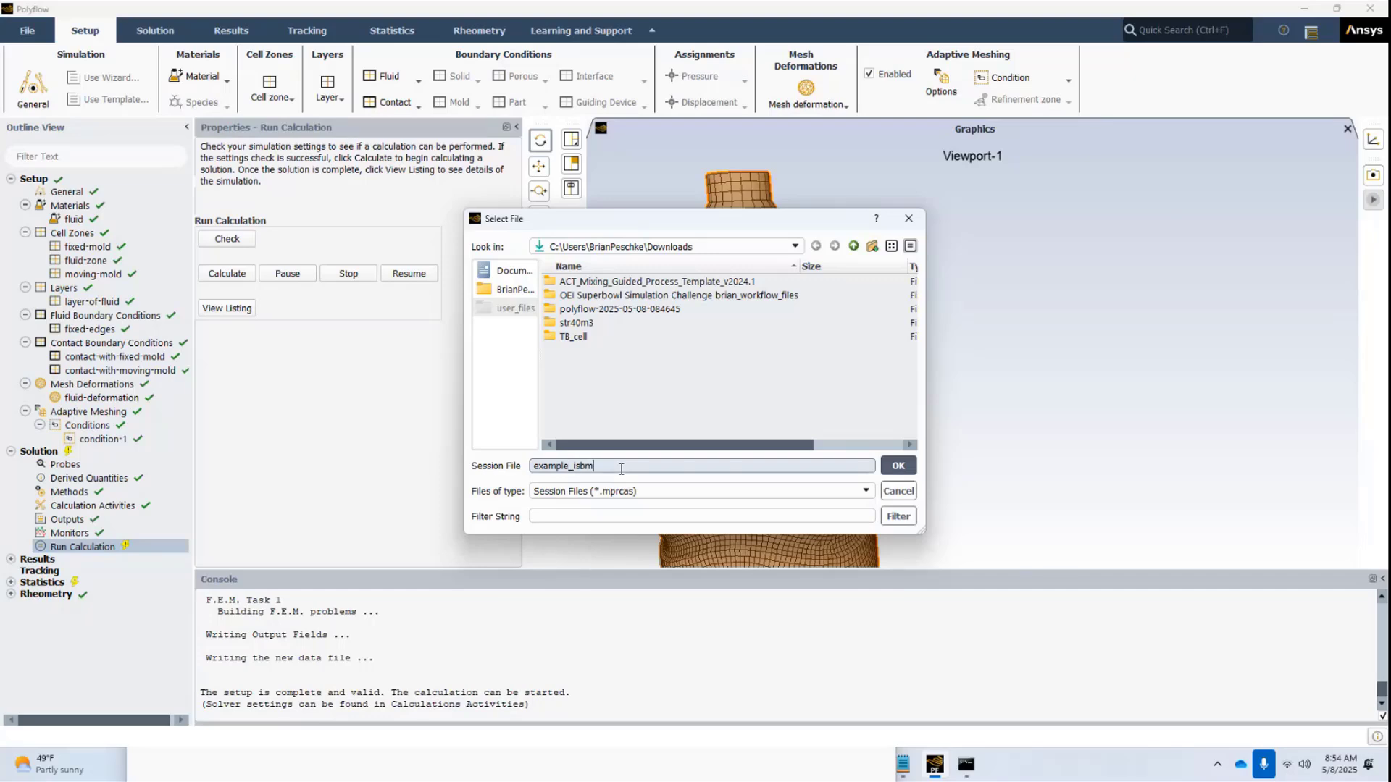
key("Return")
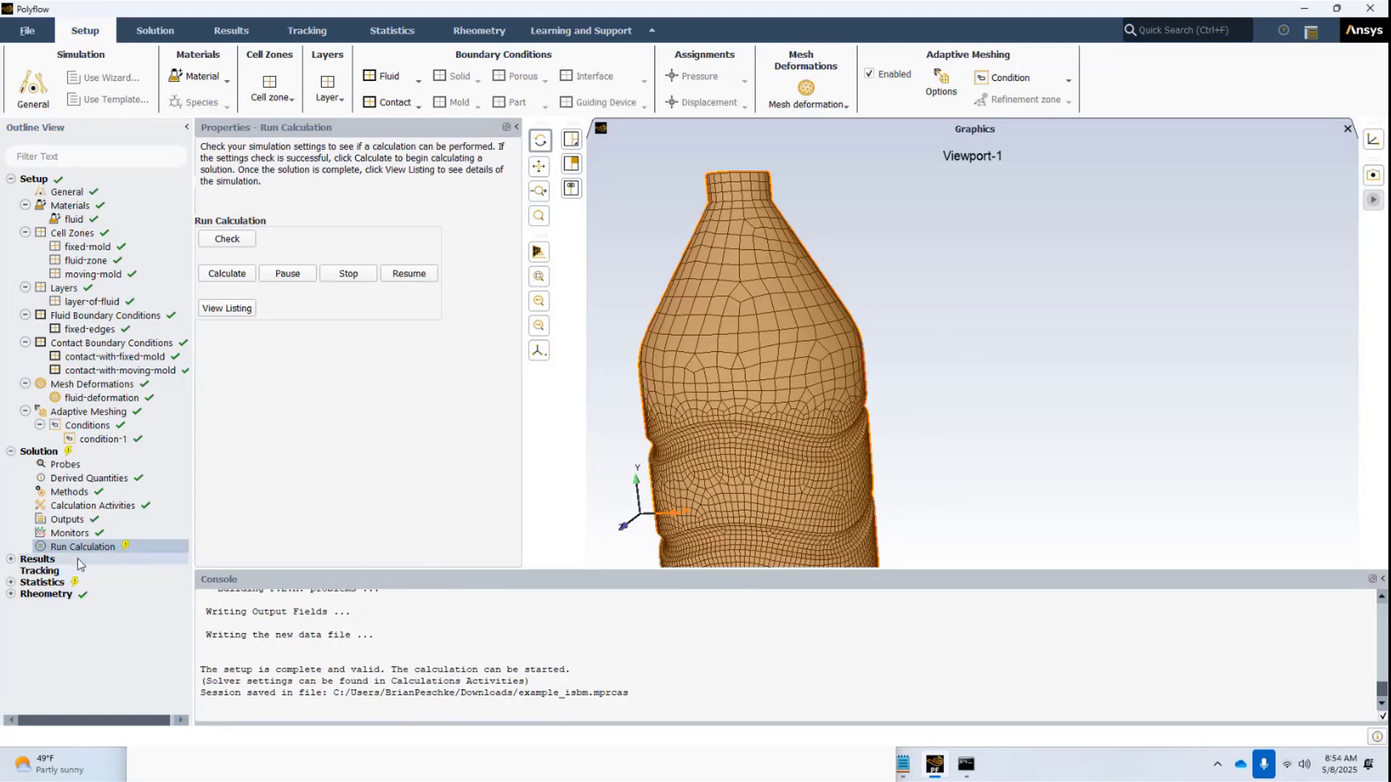
Run the calculation, checking the convergence plot and reading the solver transcript through to the simulation summary
left_click(239, 273)
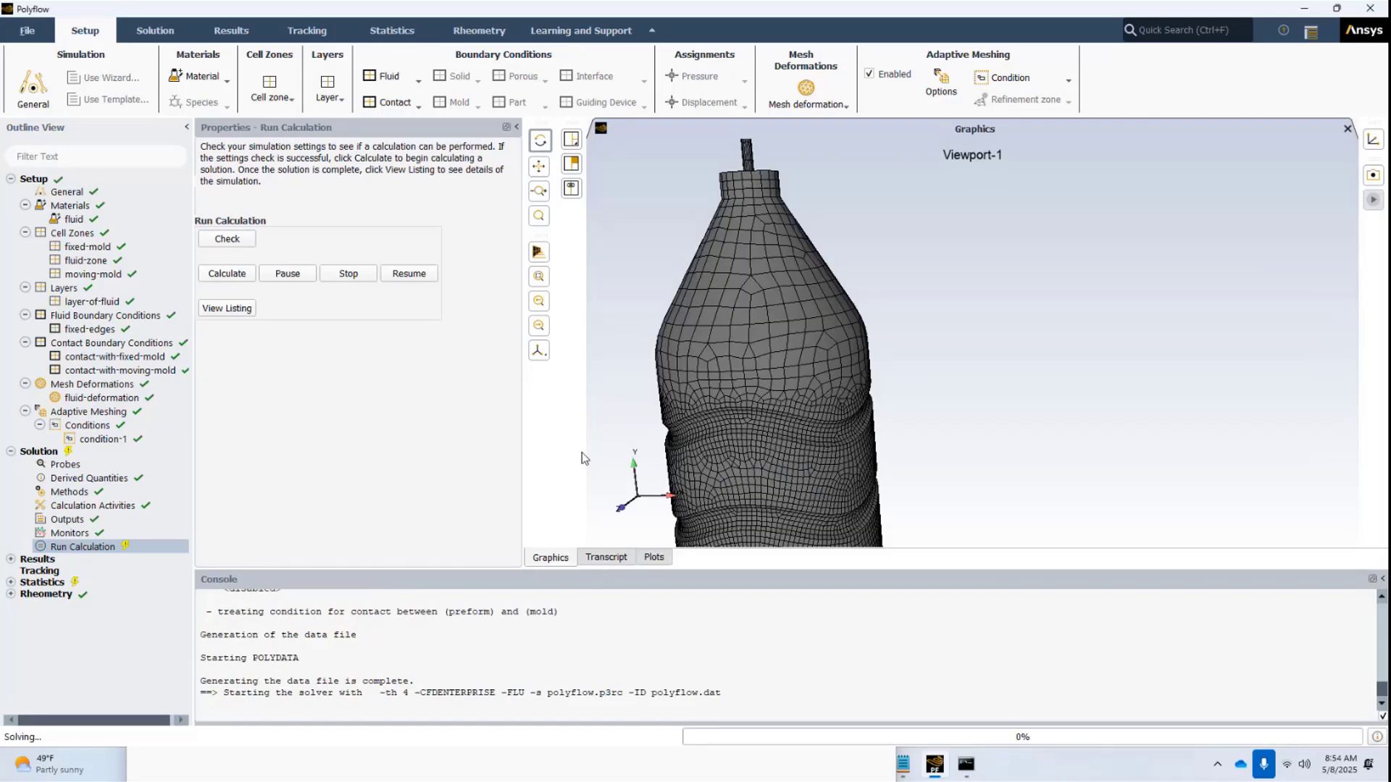
left_click(605, 558)
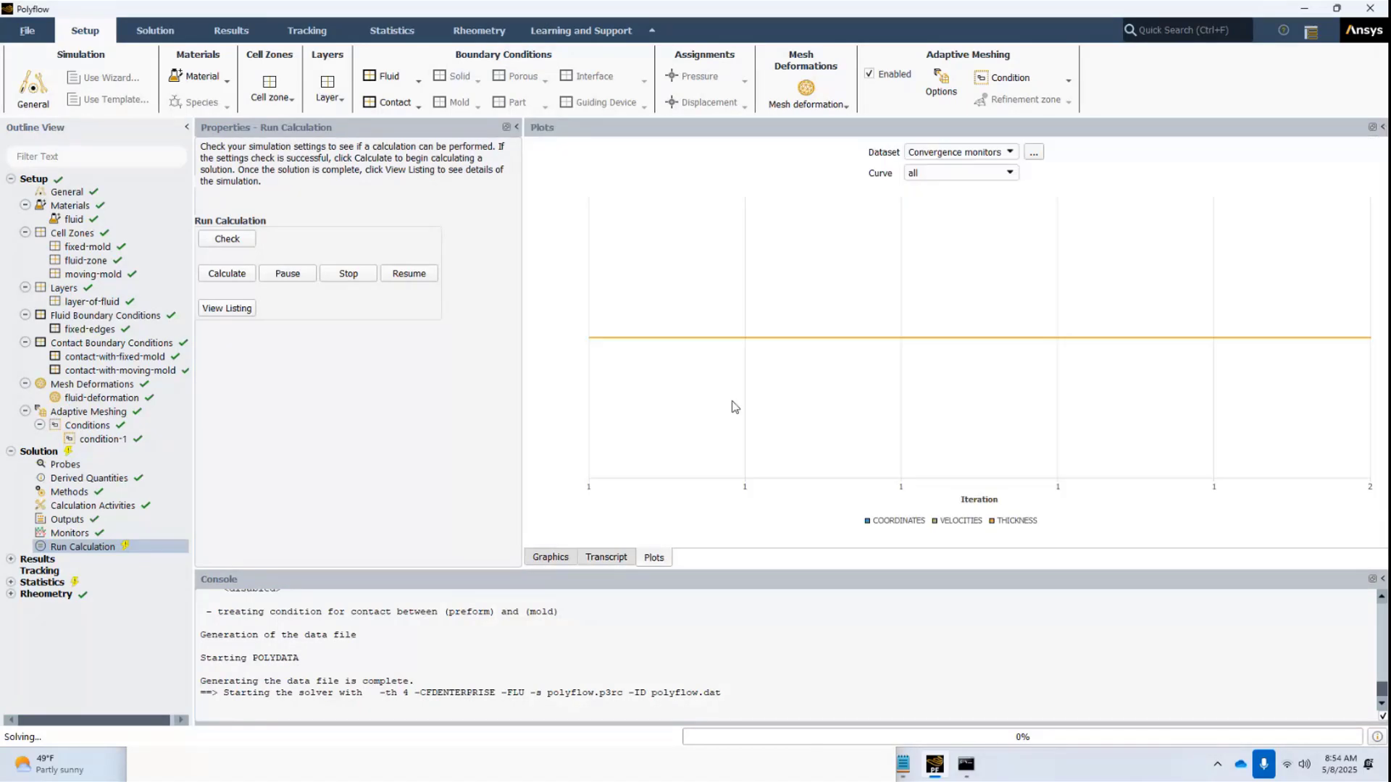
left_click(607, 557)
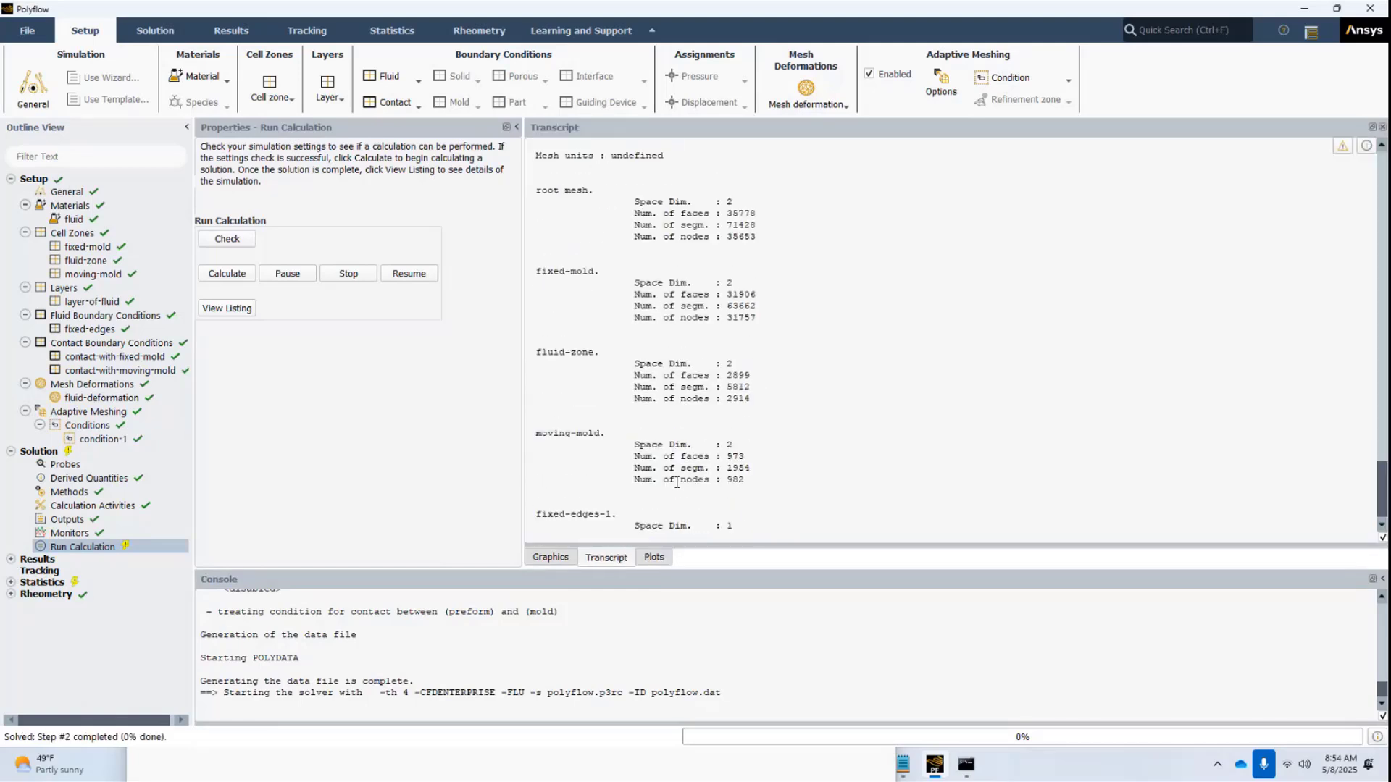
scroll(677, 483, "down", 10)
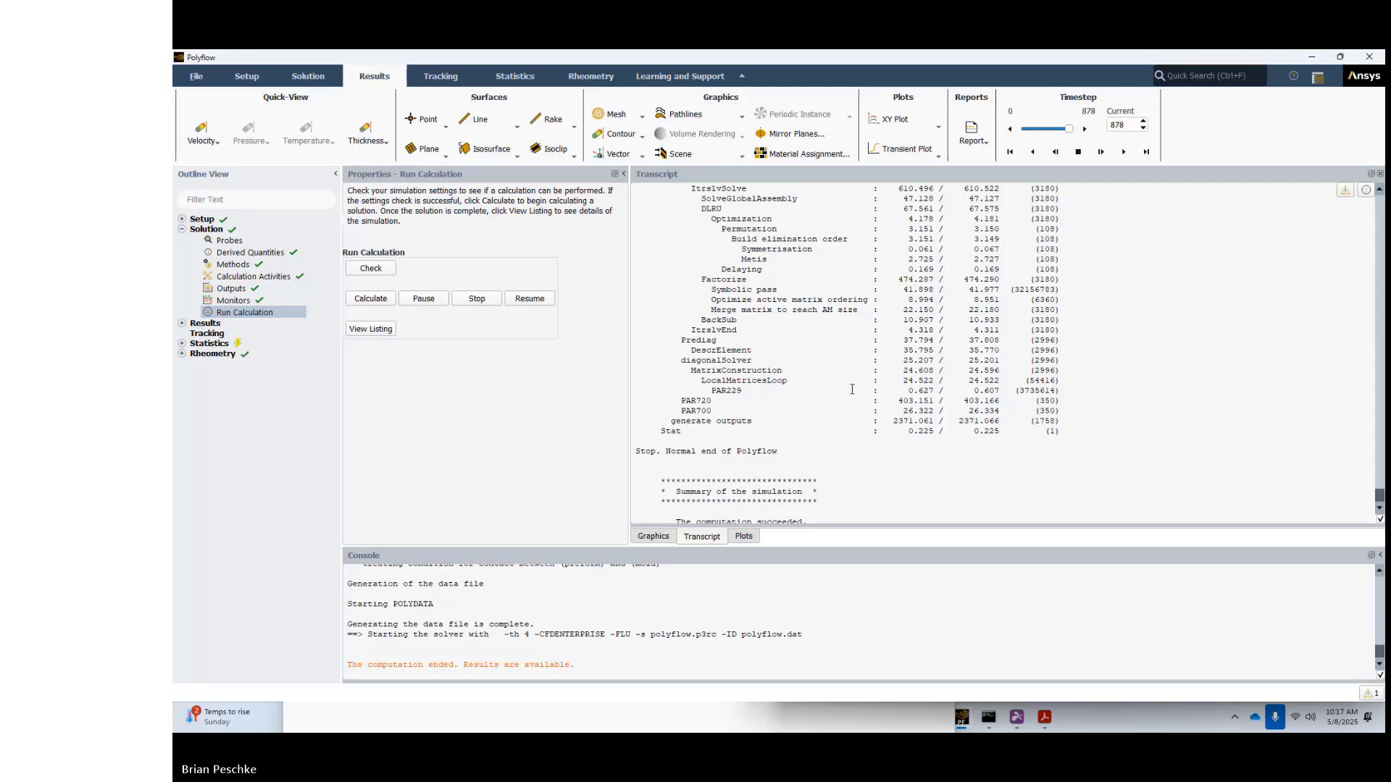
scroll(824, 438, "down", 1)
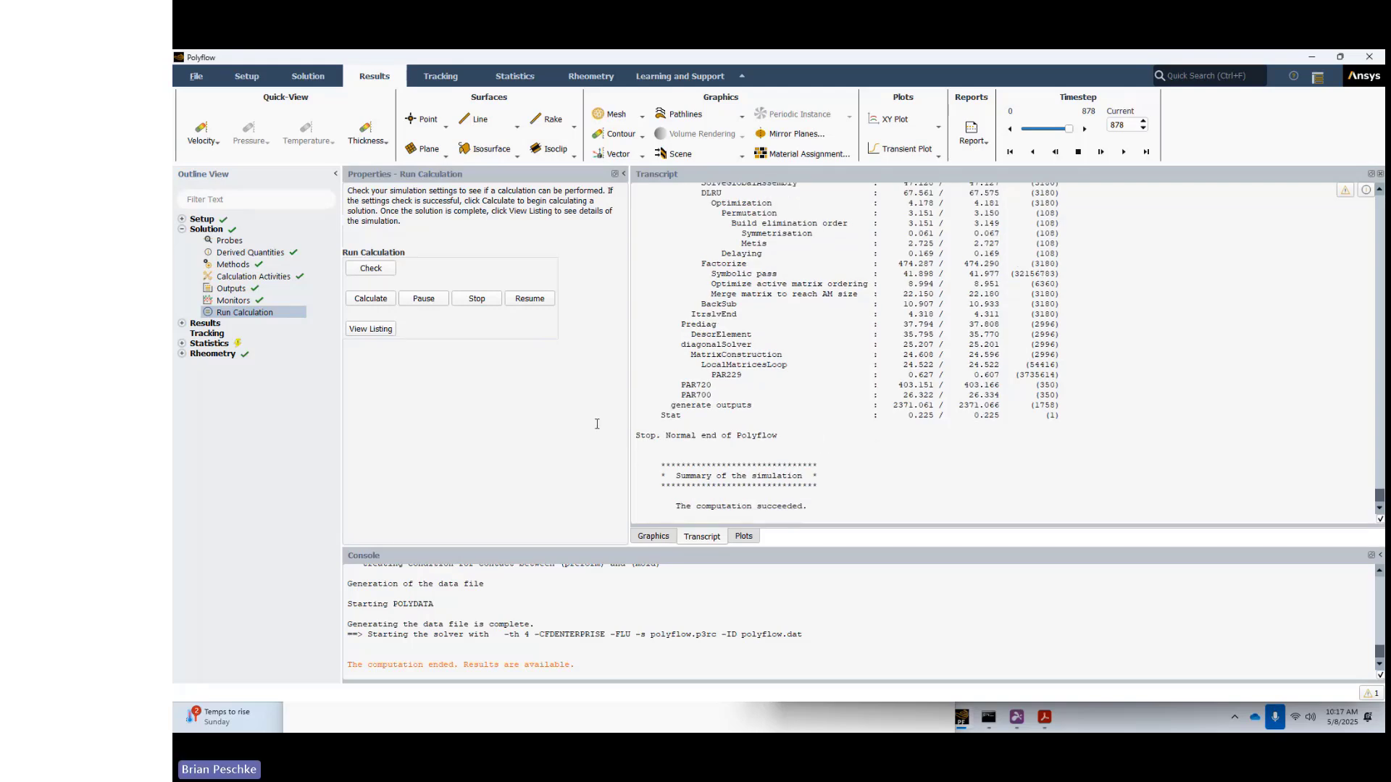
Create a new contour in the results with AREA_STRETCH as its field
left_click(182, 324)
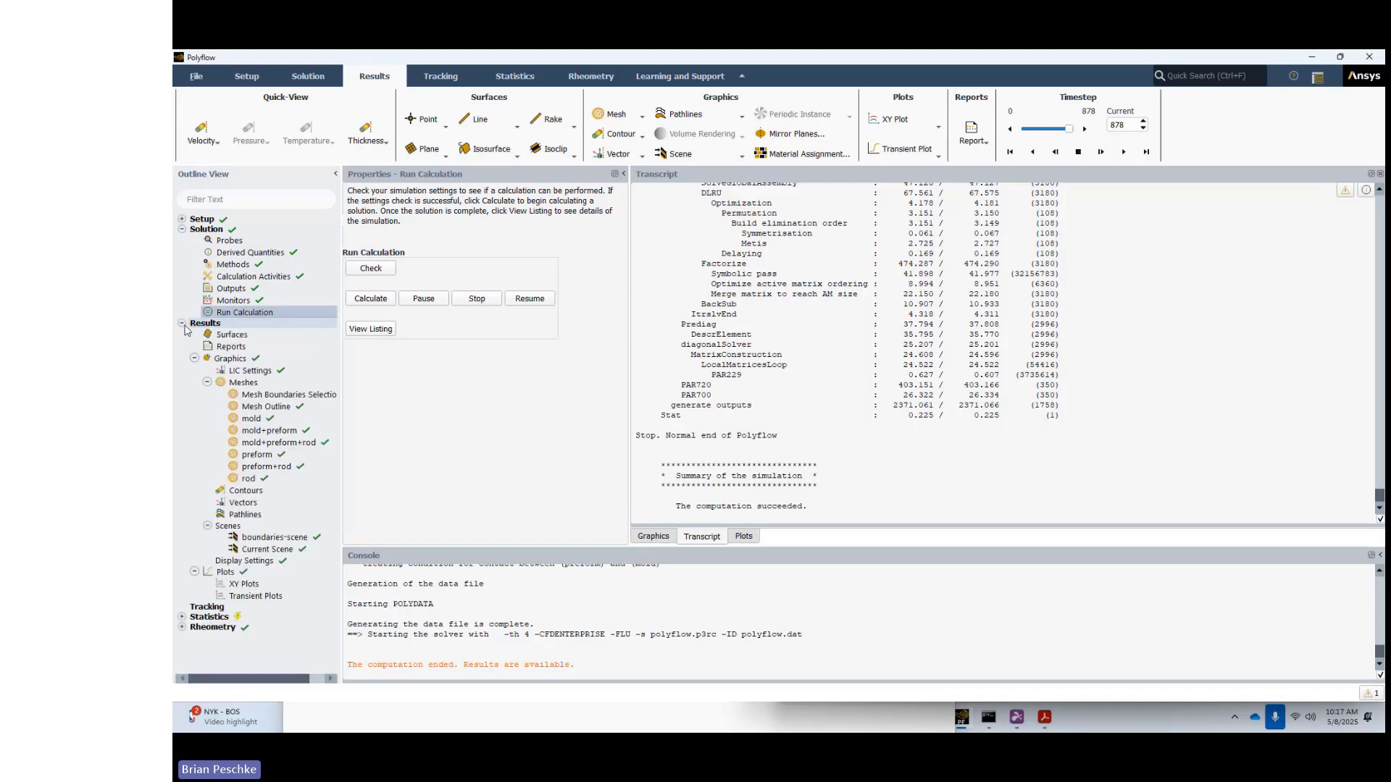
left_click(256, 493)
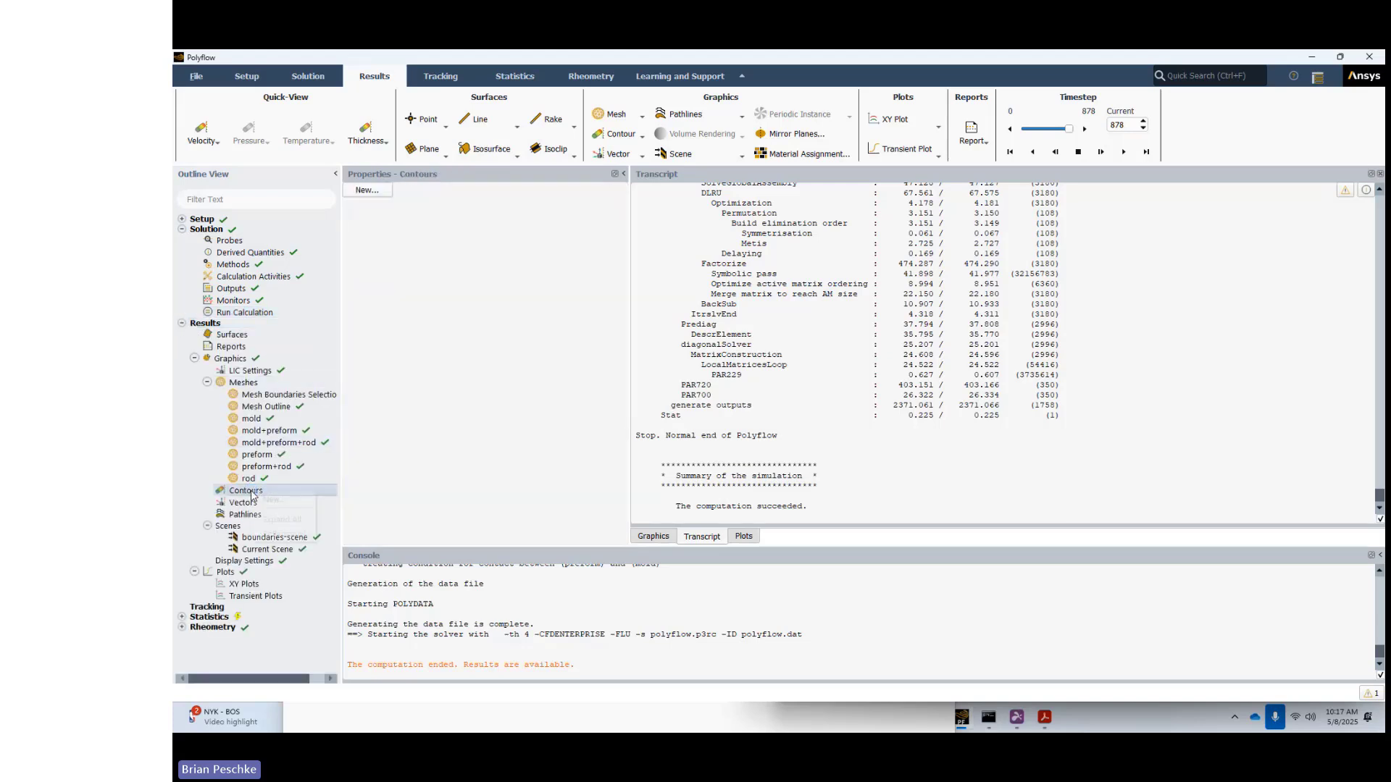
right_click(253, 493)
left_click(273, 501)
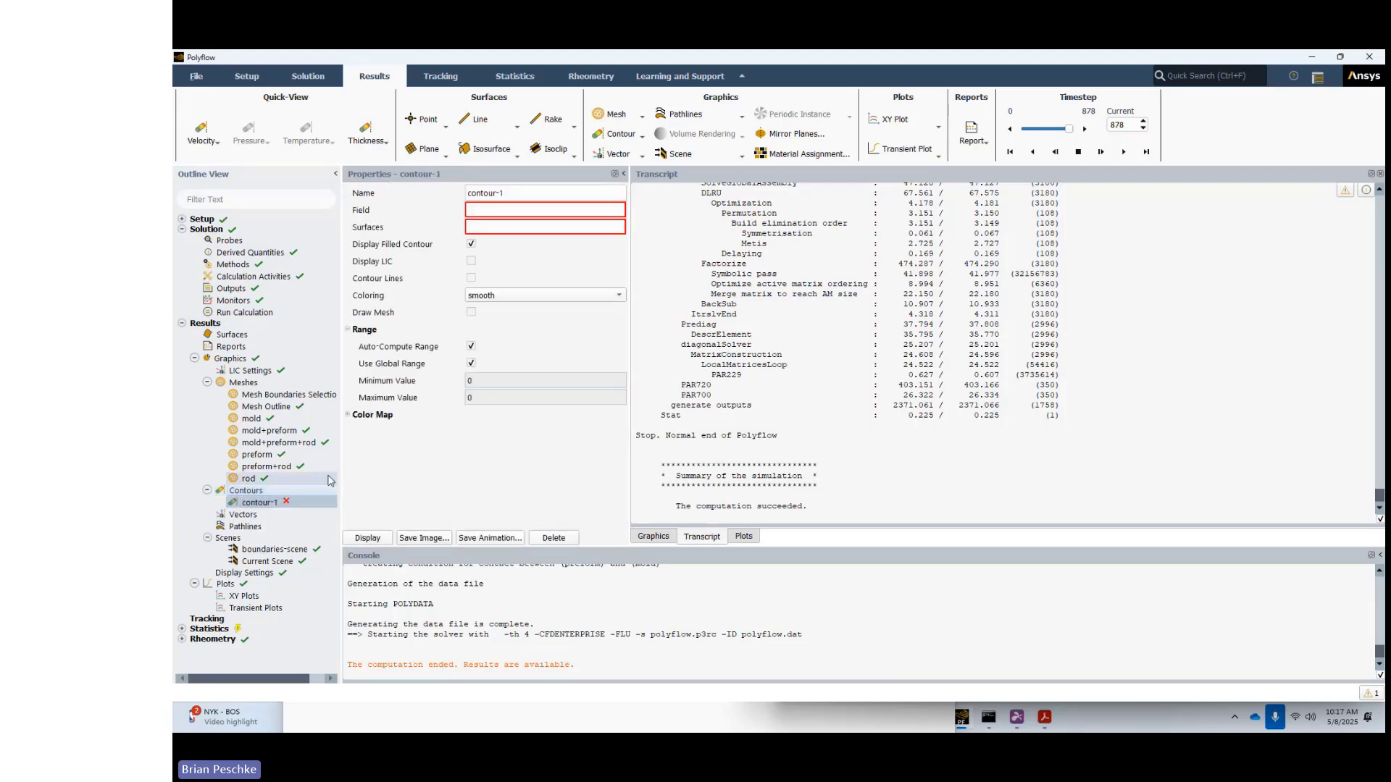
left_click(510, 212)
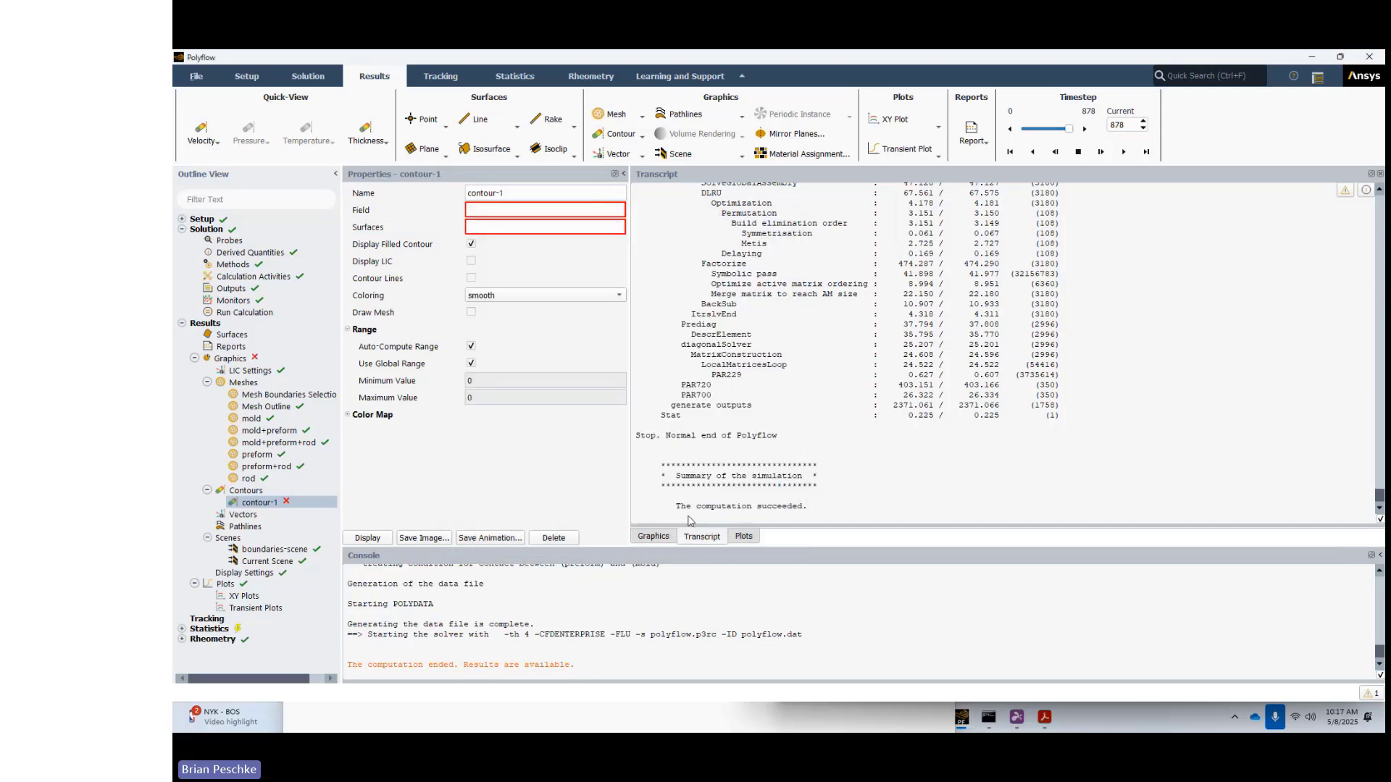
left_click(682, 518)
Assign the preform surface to the area stretch contour and show it in the graphics view
left_click(487, 229)
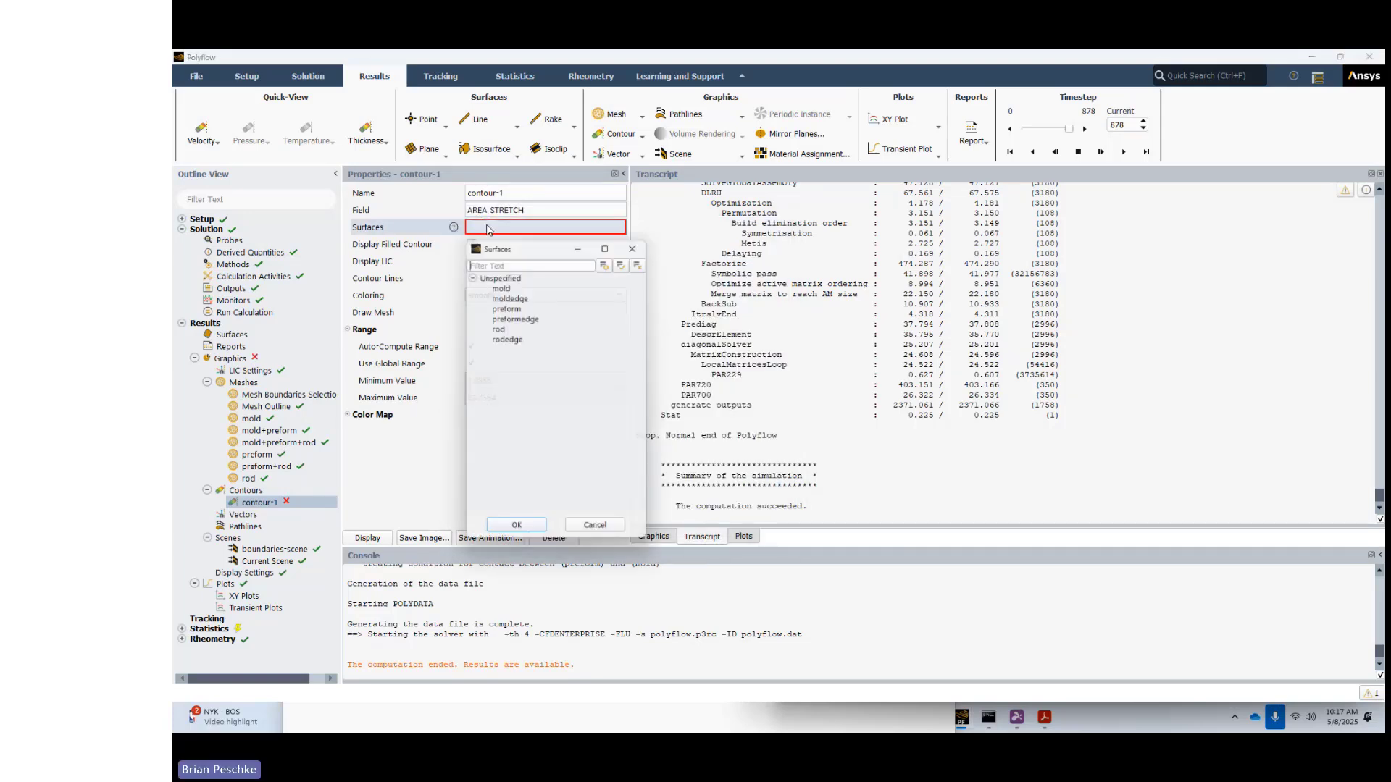
left_click(518, 306)
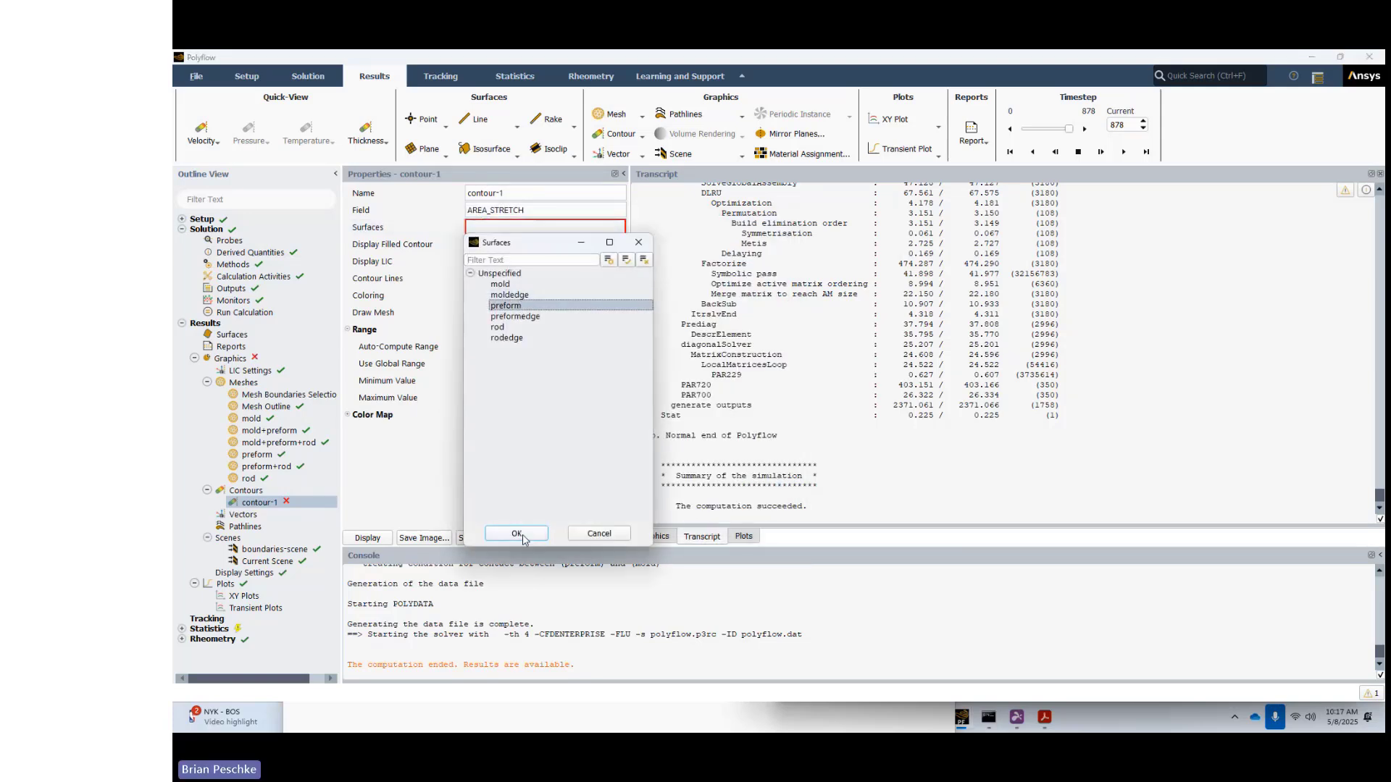
left_click(516, 534)
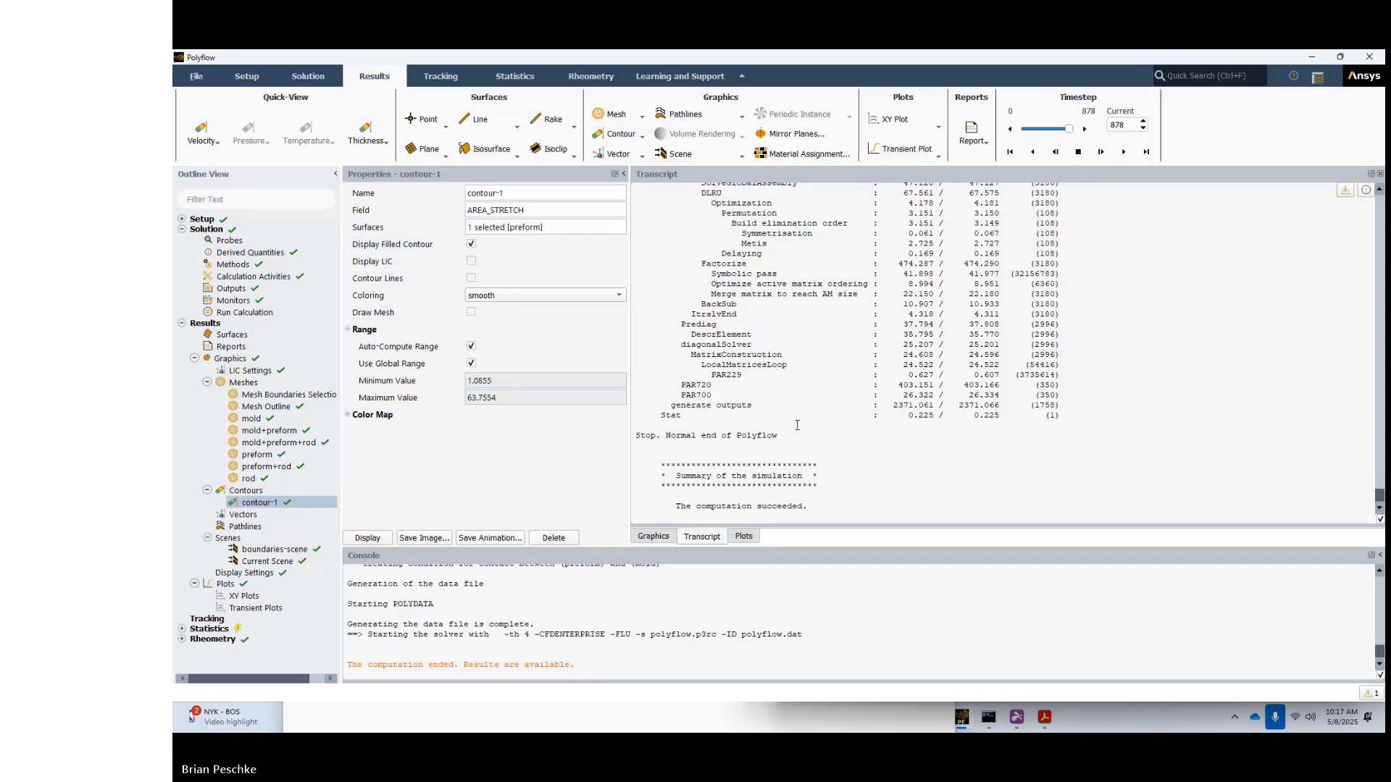
left_click(654, 537)
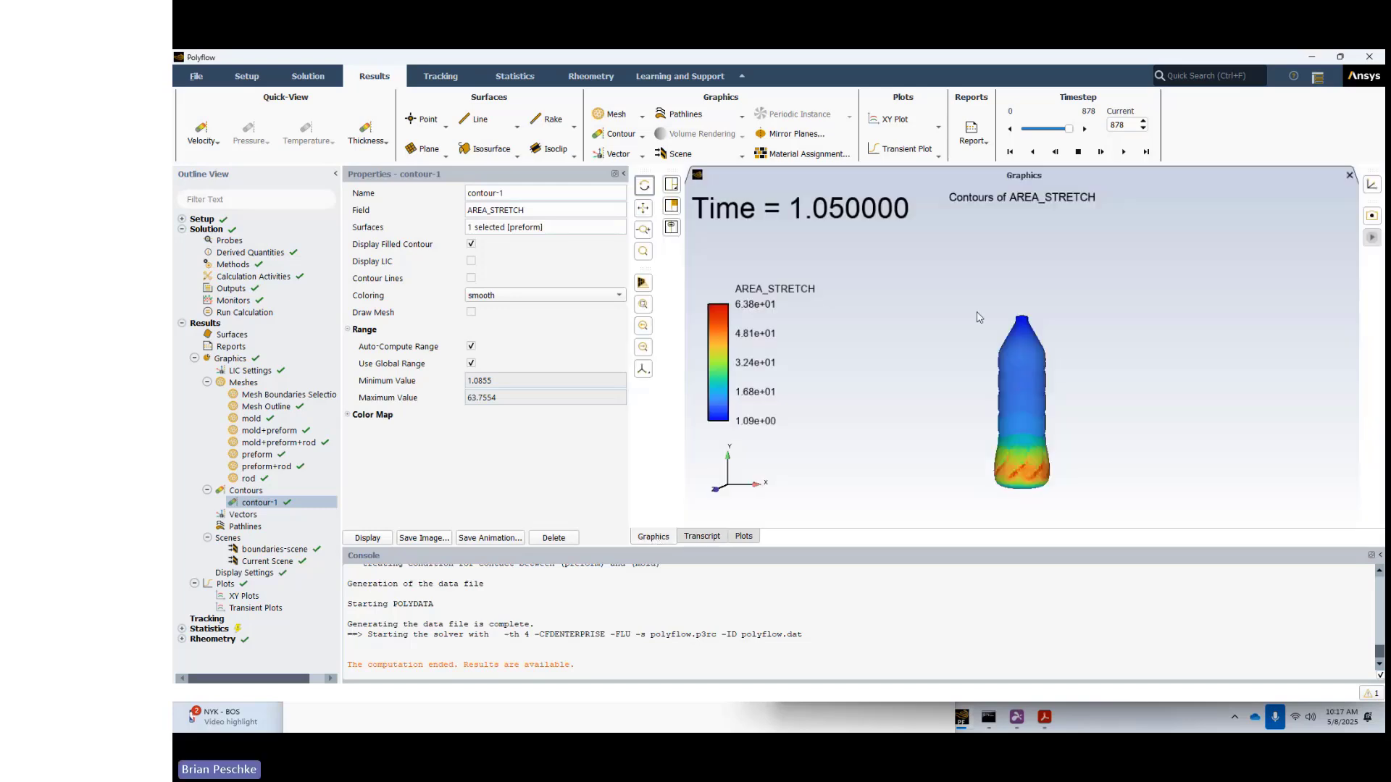
scroll(1063, 497, "up", 2)
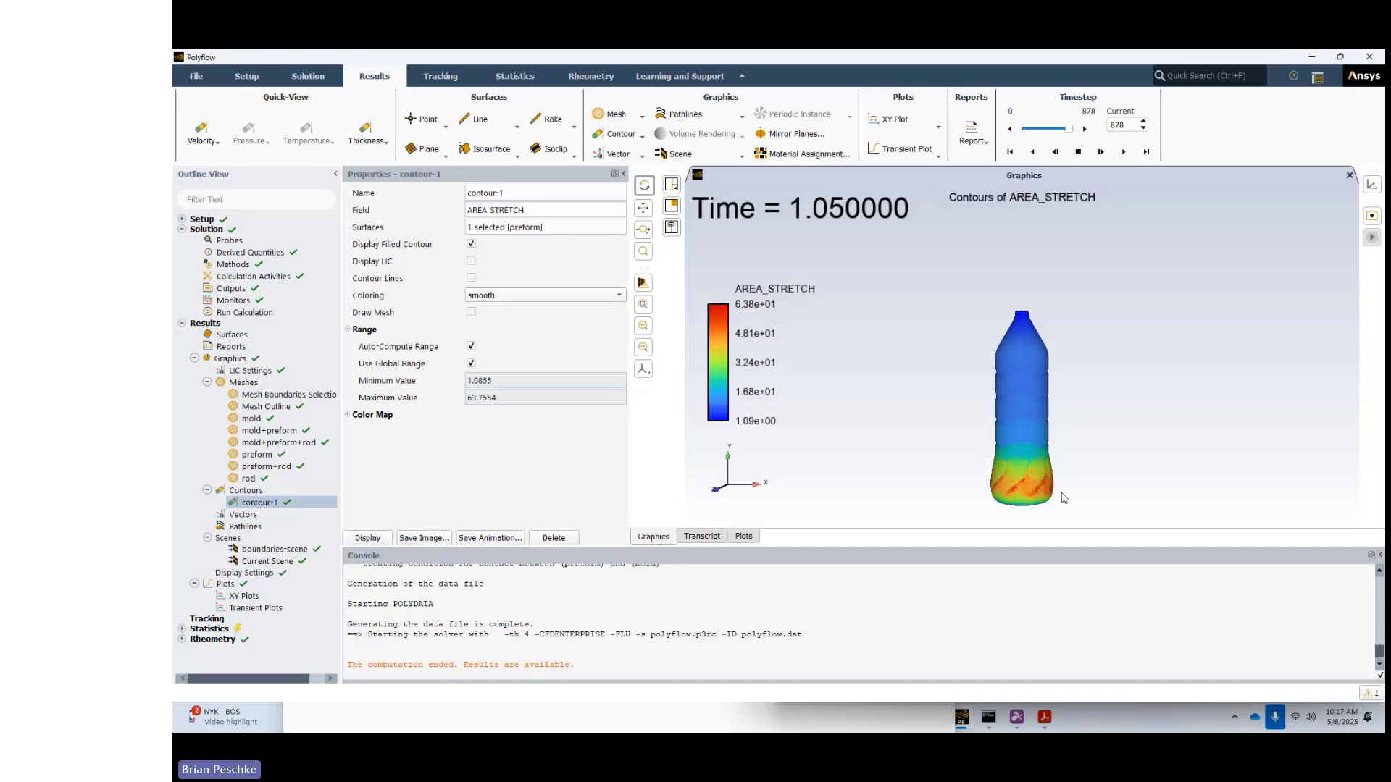
scroll(1063, 498, "up", 1)
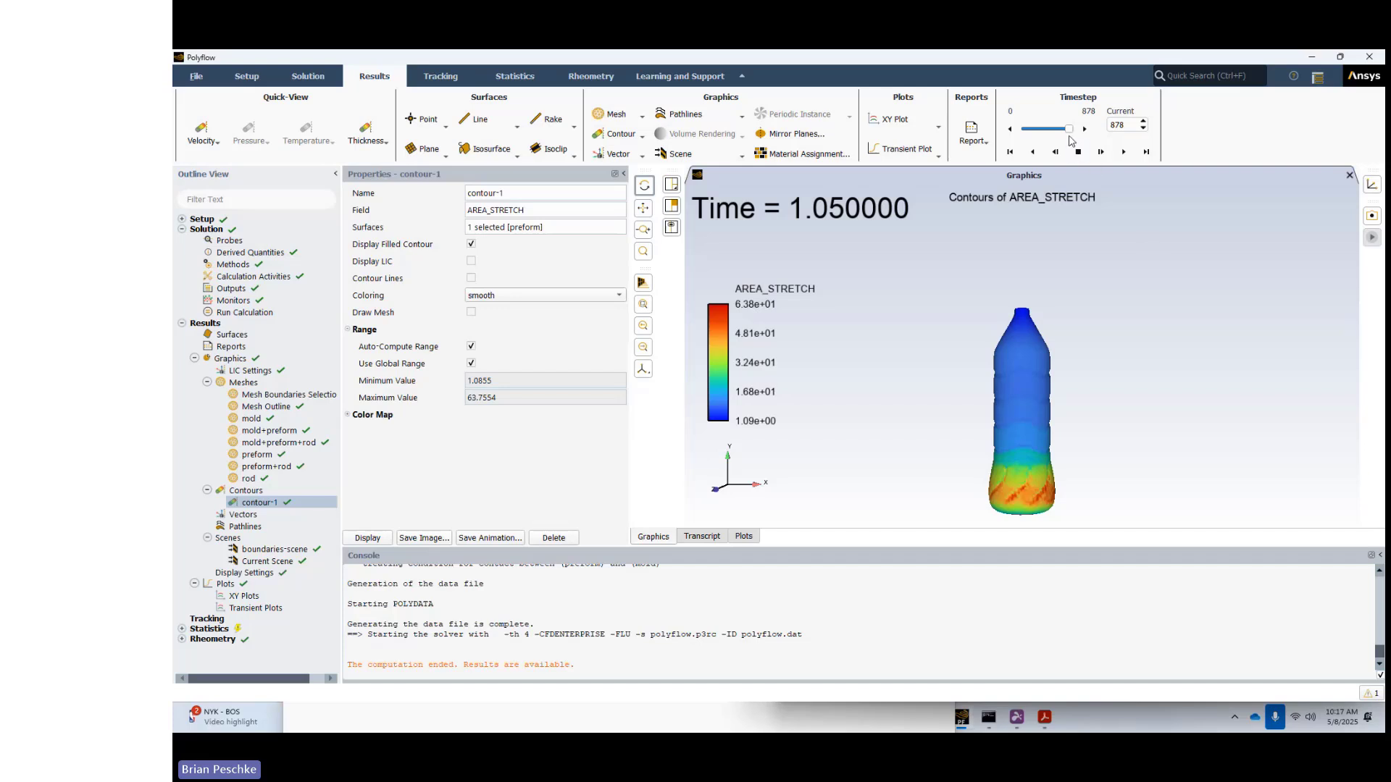
Play the area stretch contour through the transient results from the first timestep, and stop the playback
left_click(1010, 152)
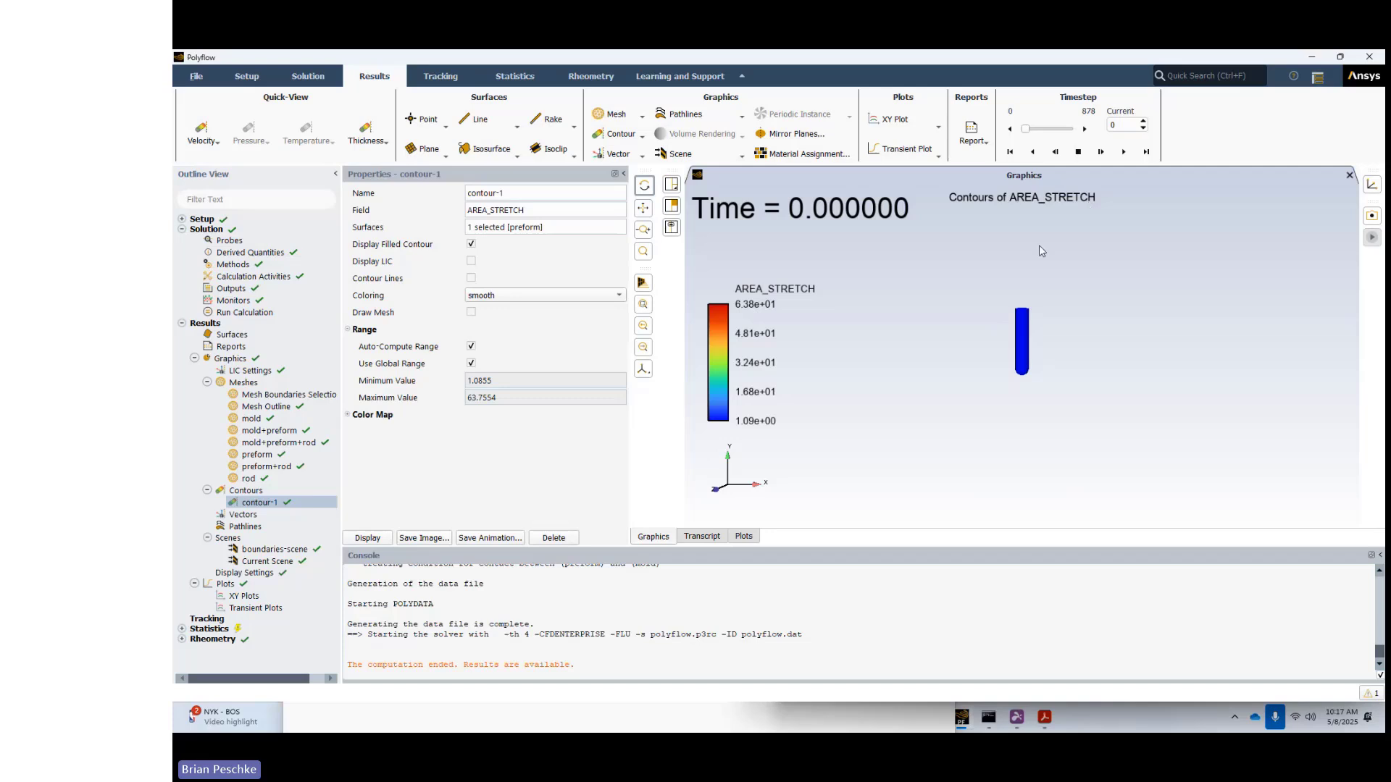
left_click(1123, 152)
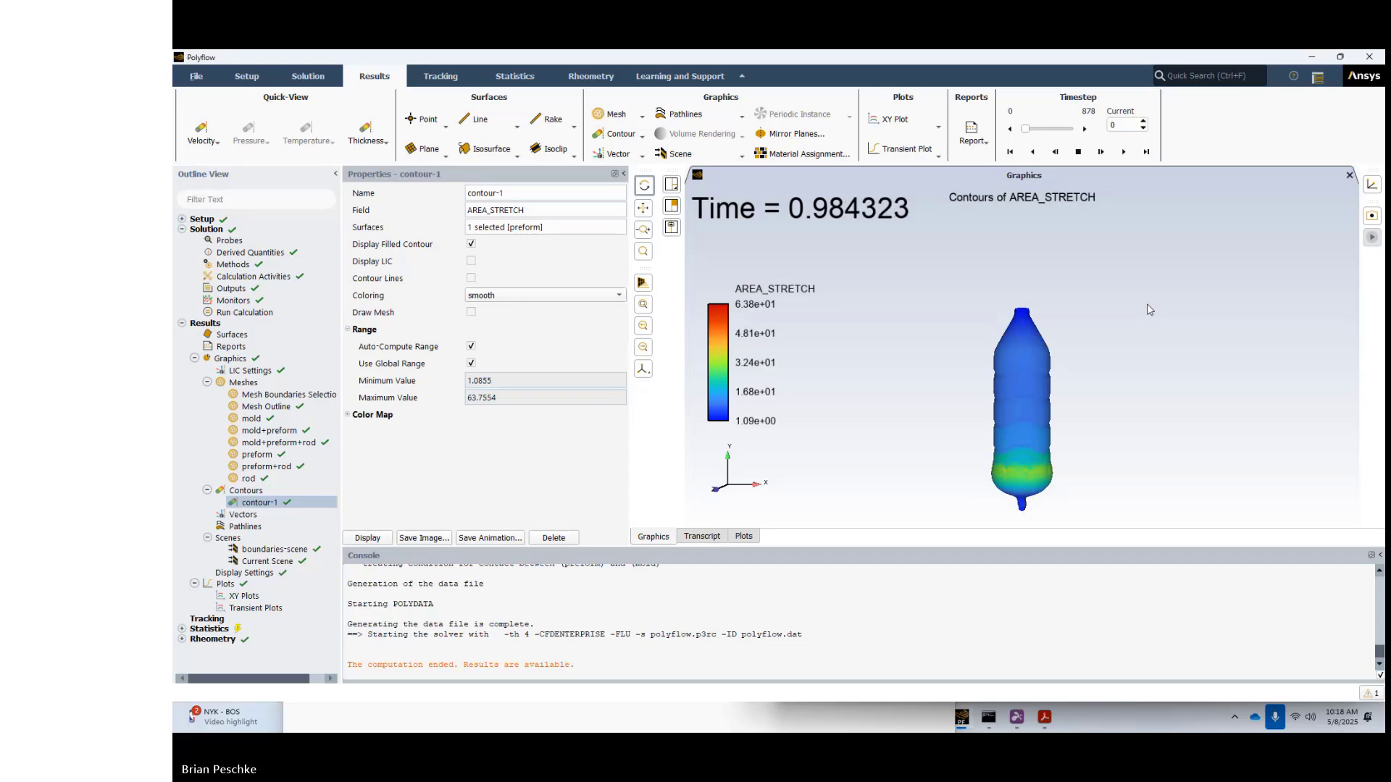
left_click(1077, 153)
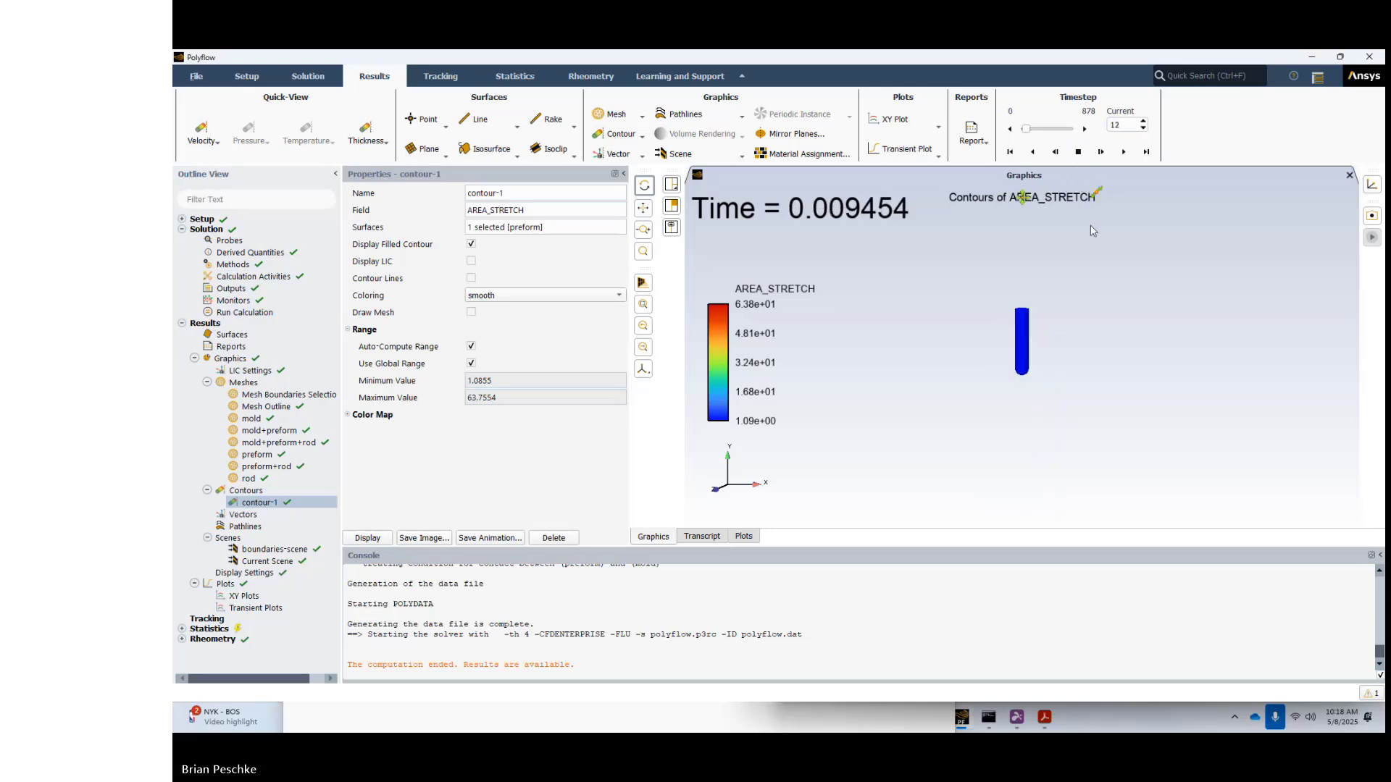